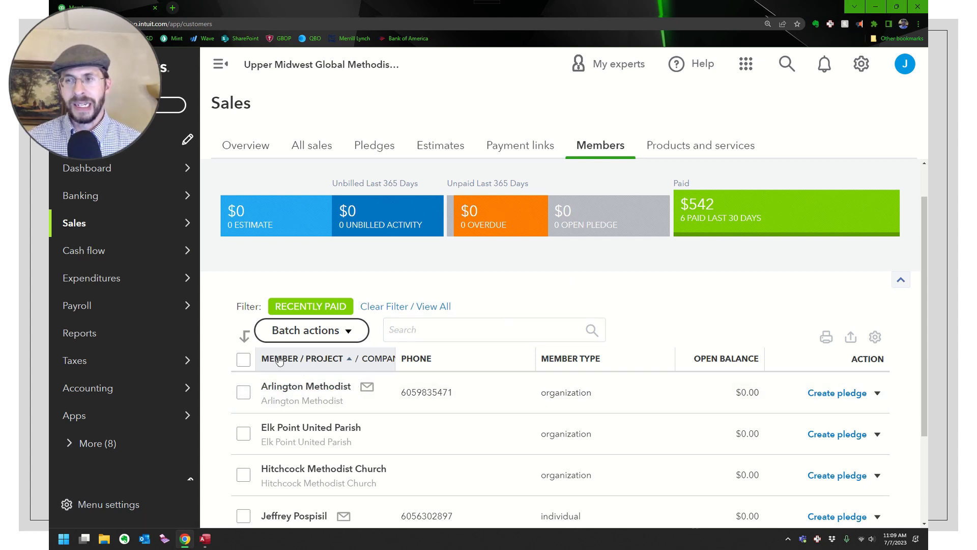
# - Untick all members and open Arlington Methodist's record listing six $81.45 receipts totalling $488.70
pyautogui.click(243, 361)
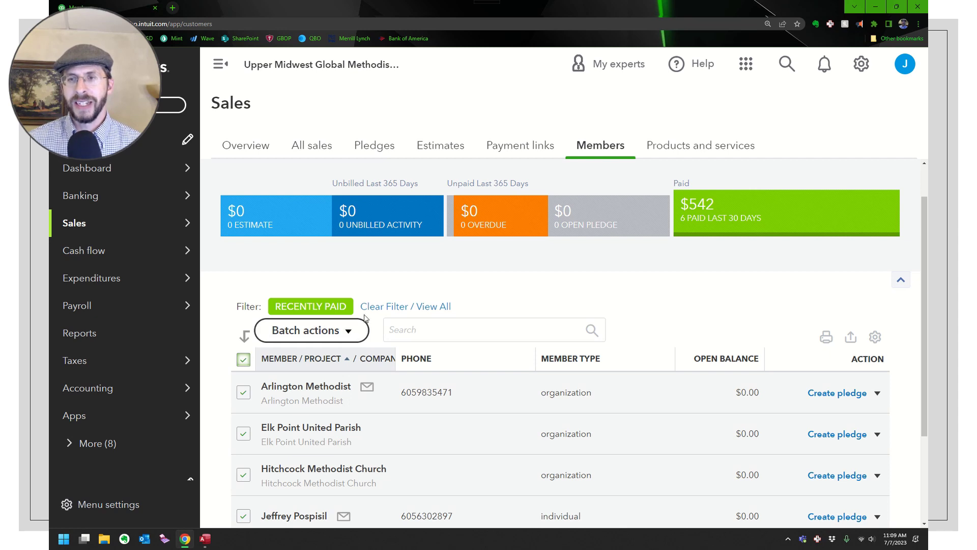
pyautogui.click(350, 333)
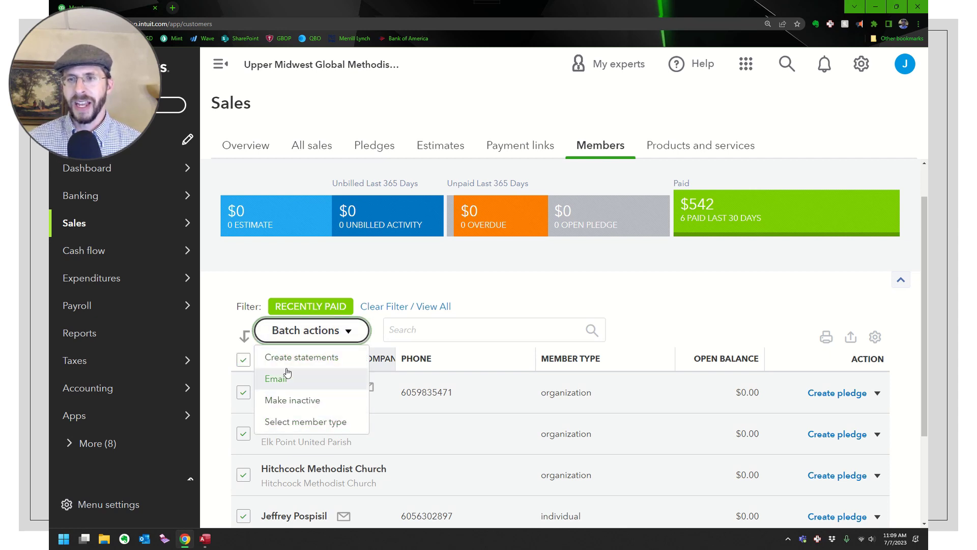
pyautogui.click(243, 360)
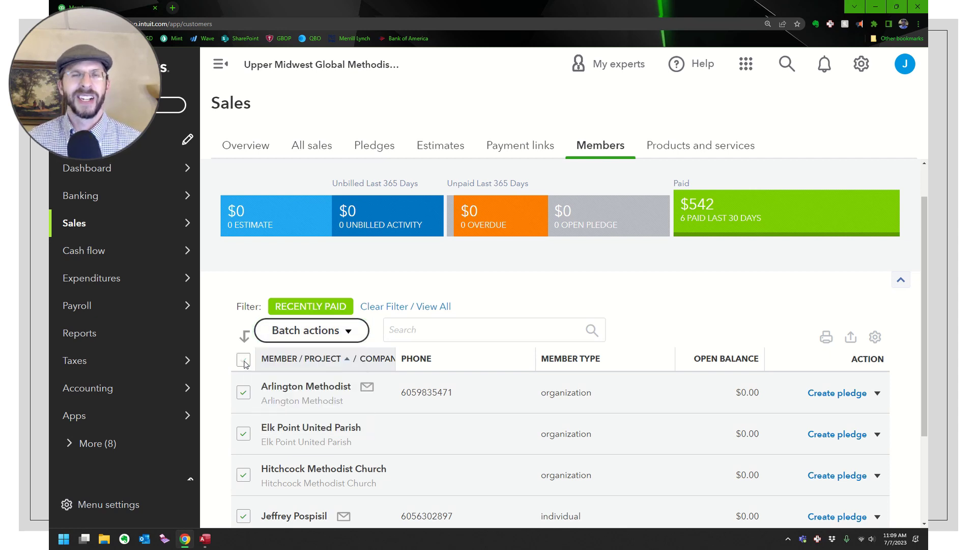
pyautogui.click(878, 393)
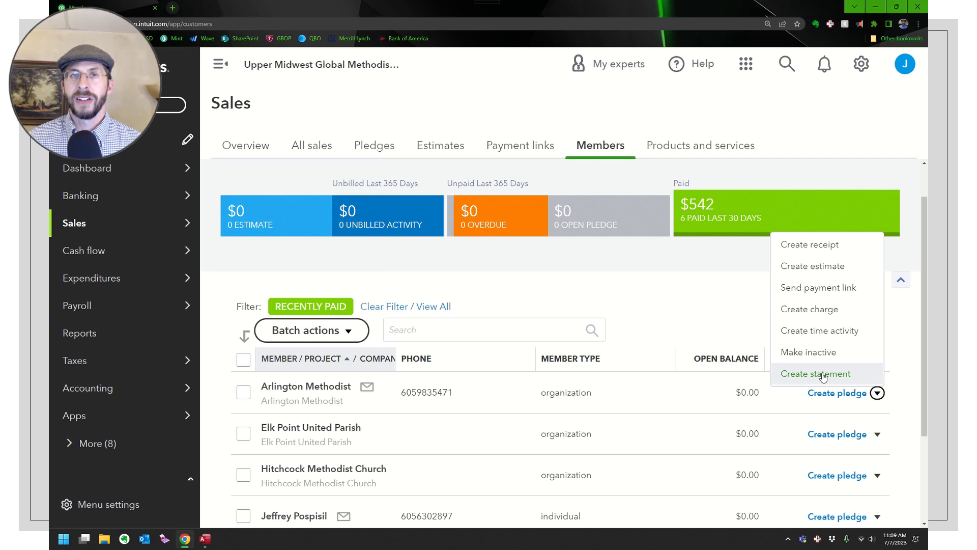
pyautogui.click(322, 391)
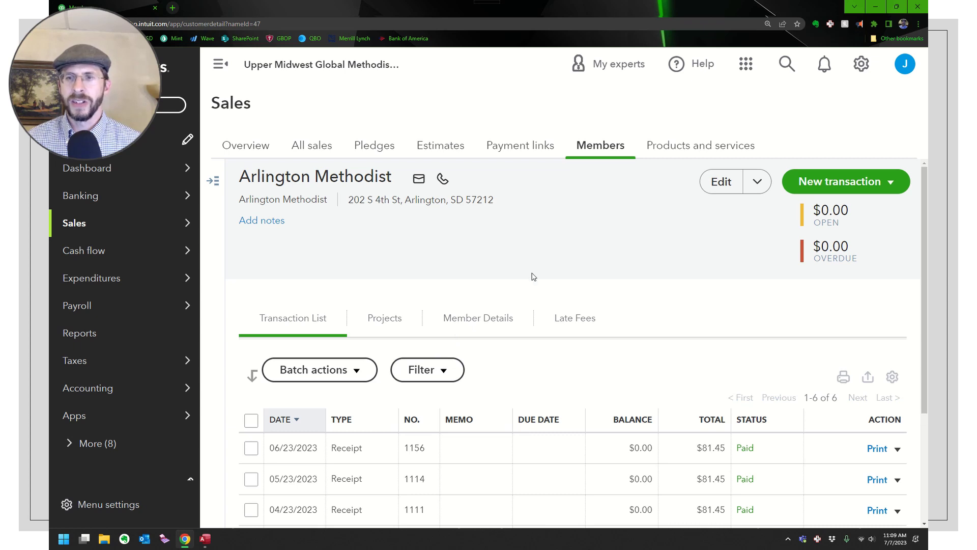
pyautogui.scroll(-3, 534, 276)
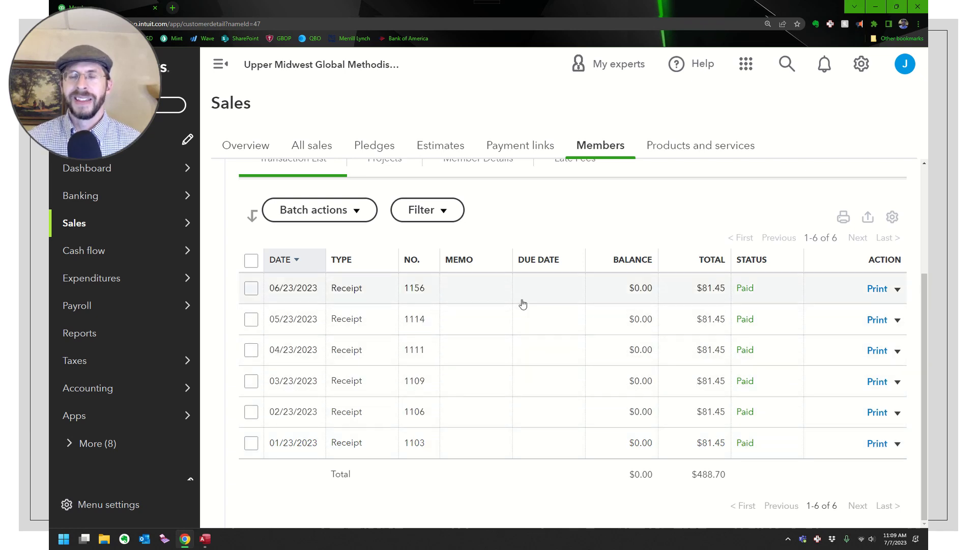
# - Review receipt 1156 ($82.00 less a $0.55 bank fee), then cancel back to Arlington Methodist's page
pyautogui.click(355, 291)
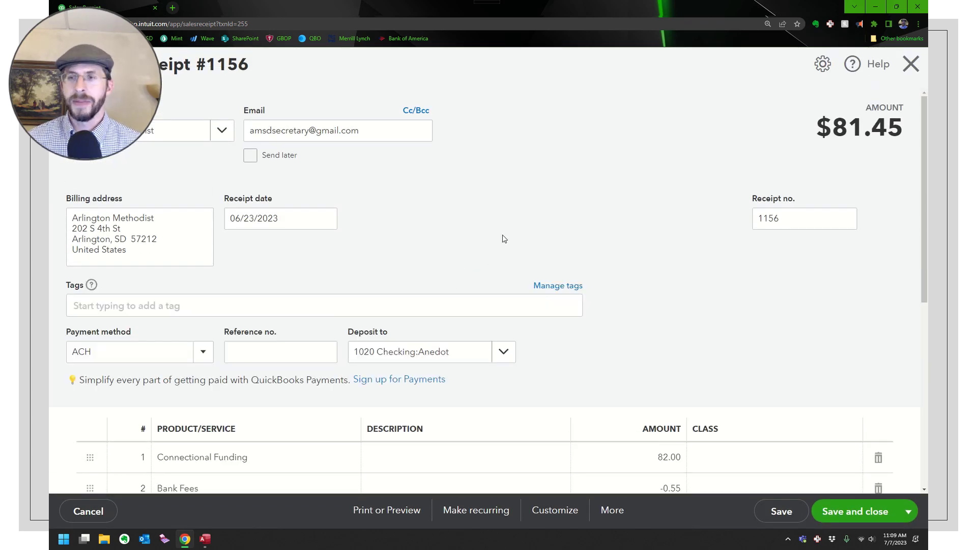
pyautogui.scroll(-2, 502, 247)
pyautogui.scroll(-1, 503, 239)
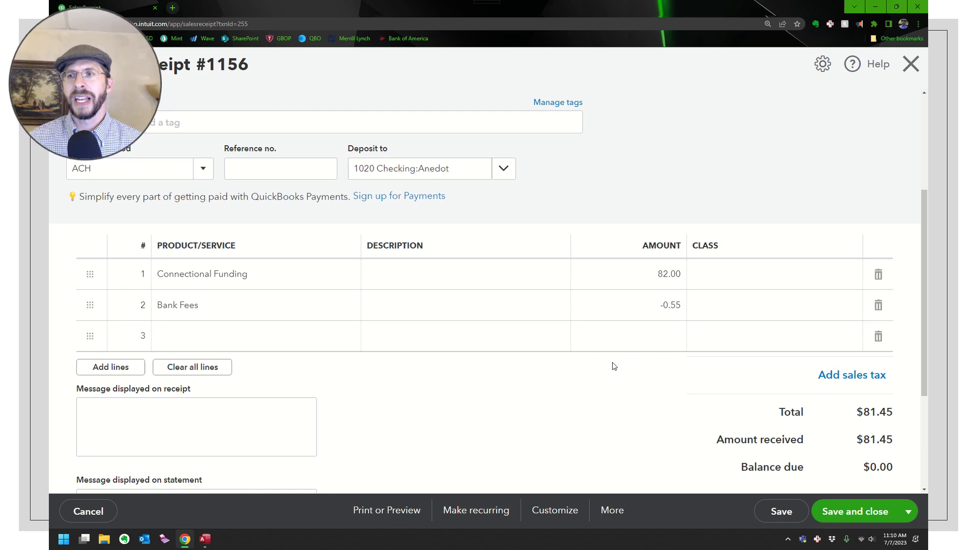
pyautogui.click(88, 514)
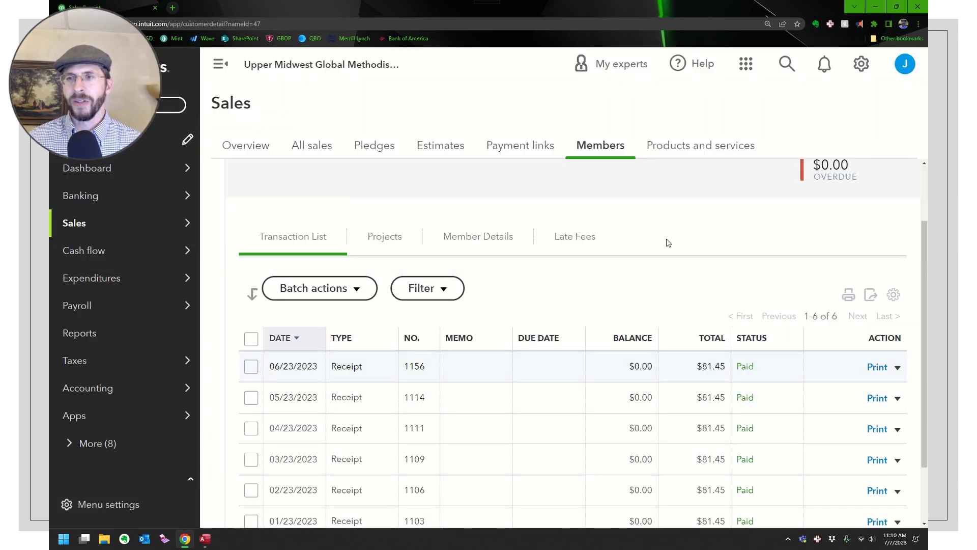
pyautogui.scroll(1, 669, 295)
pyautogui.scroll(1, 668, 295)
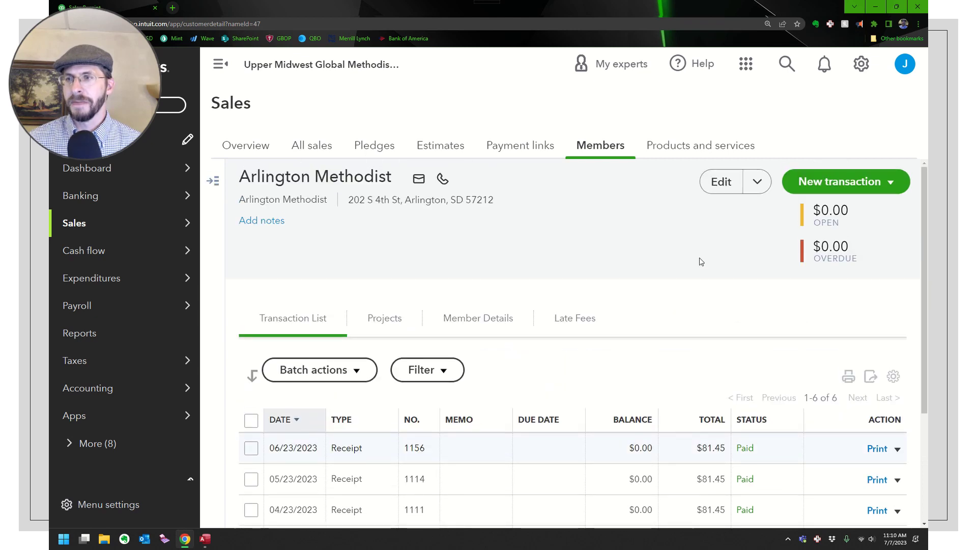
# - Start a new statement for Arlington Methodist with start date 01/01/2023 and apply it
pyautogui.click(892, 183)
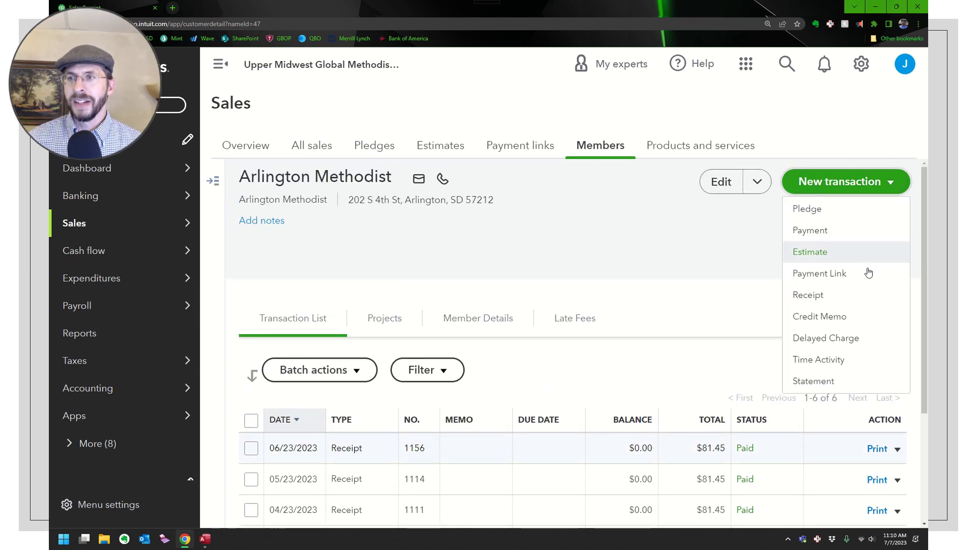
pyautogui.click(820, 382)
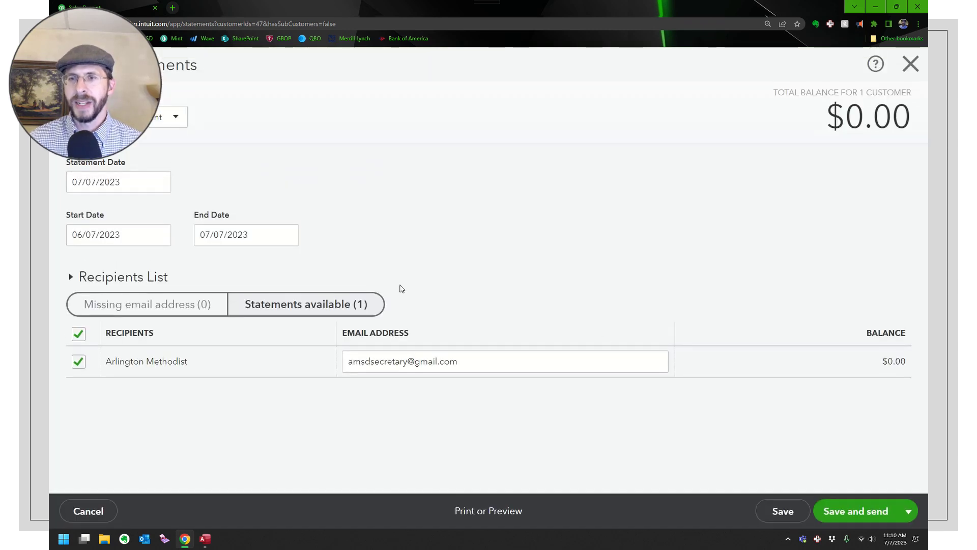
pyautogui.click(161, 234)
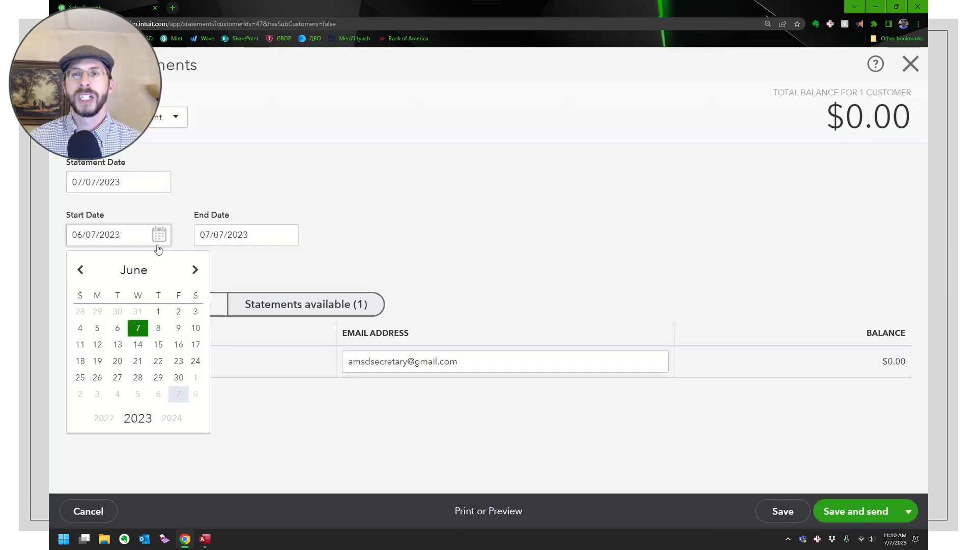
pyautogui.click(79, 272)
pyautogui.click(80, 271)
pyautogui.click(79, 271)
pyautogui.click(80, 271)
pyautogui.click(80, 271)
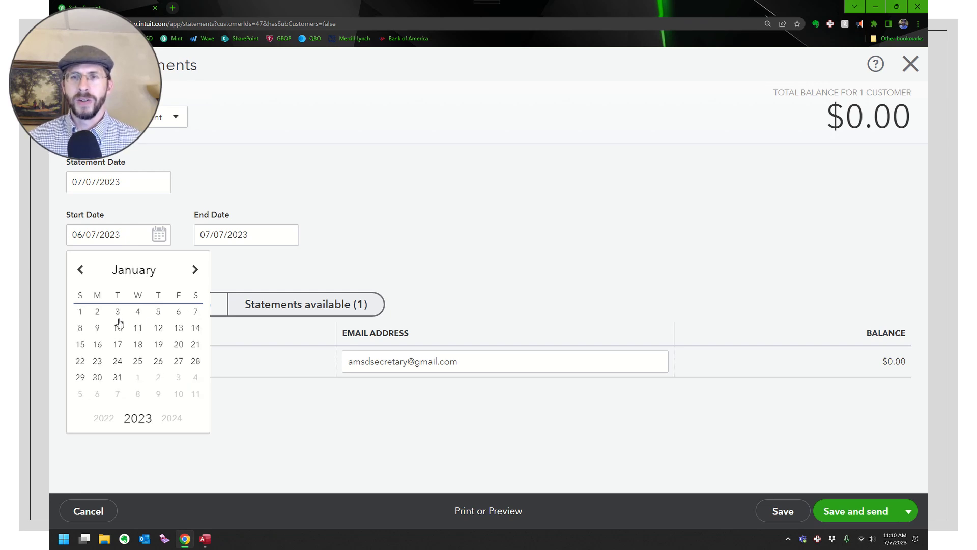
pyautogui.click(80, 312)
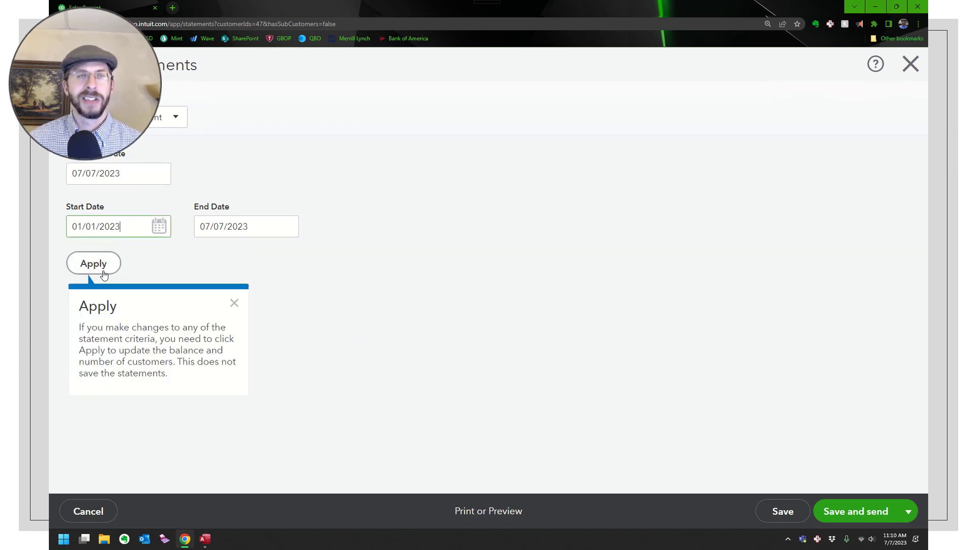
pyautogui.click(91, 263)
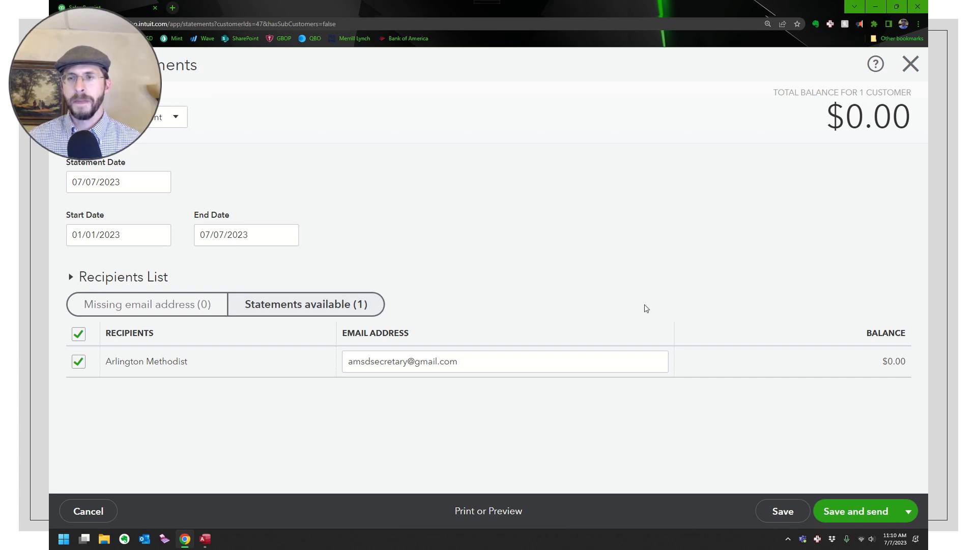
# - Create statement 1038 and scroll through its preview of six receipts totalling $488.70
pyautogui.click(506, 510)
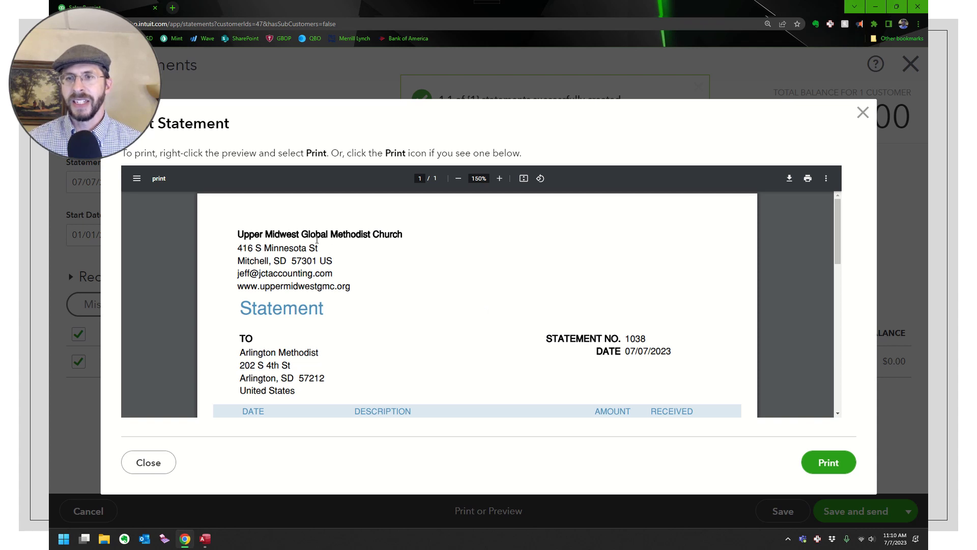
pyautogui.scroll(-1, 317, 239)
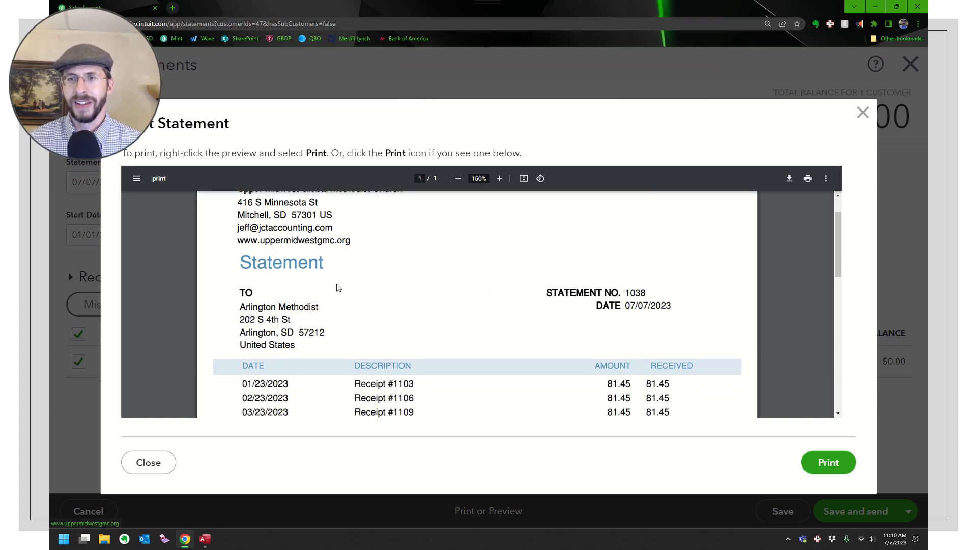
pyautogui.scroll(1, 338, 288)
pyautogui.scroll(-3, 338, 289)
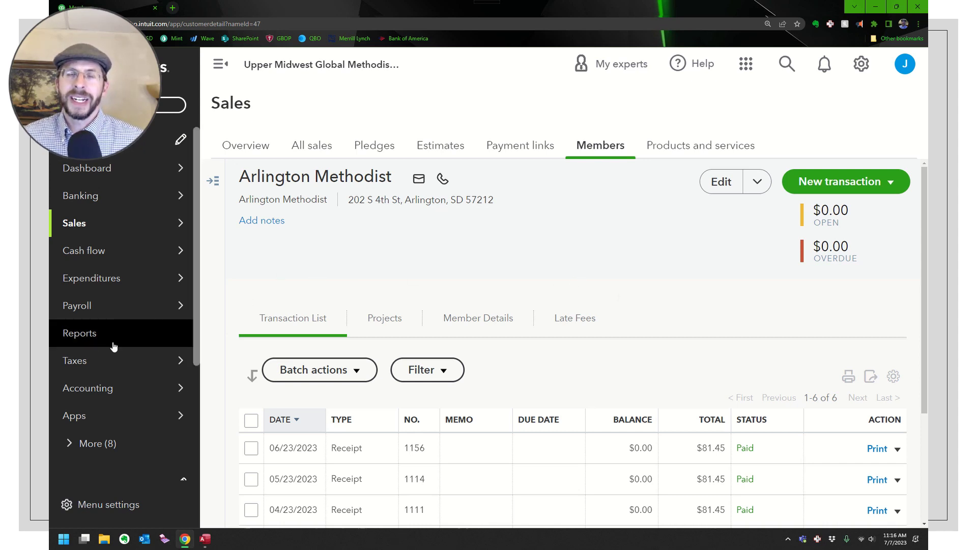
# - Open the Sales by Product/Service Detail report for July 1–7, 2023 from the Reports list
pyautogui.click(93, 340)
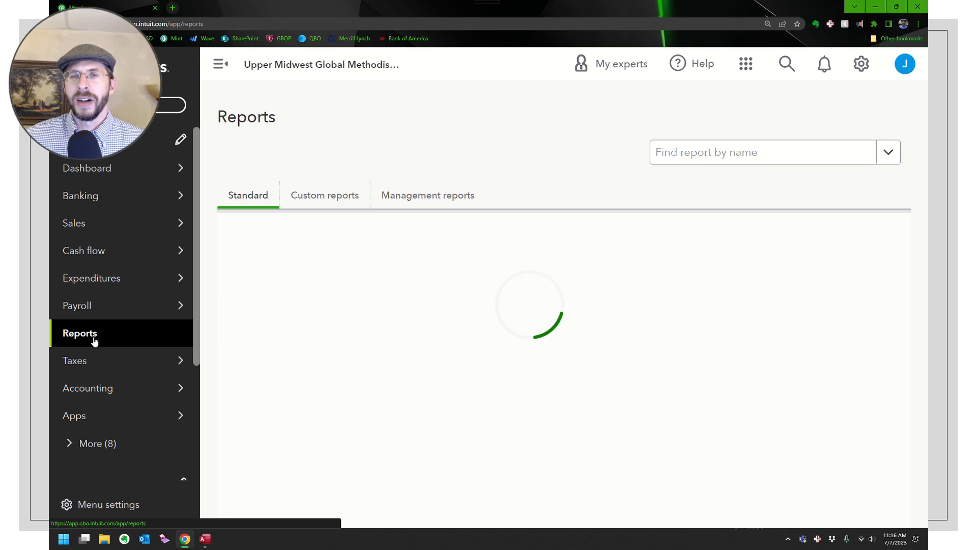
pyautogui.scroll(-12, 330, 289)
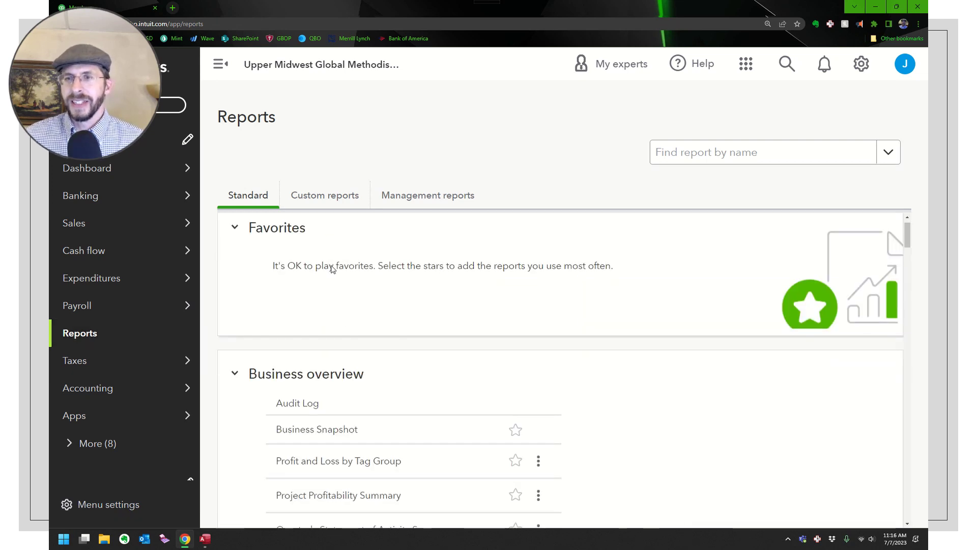
pyautogui.scroll(-12, 329, 275)
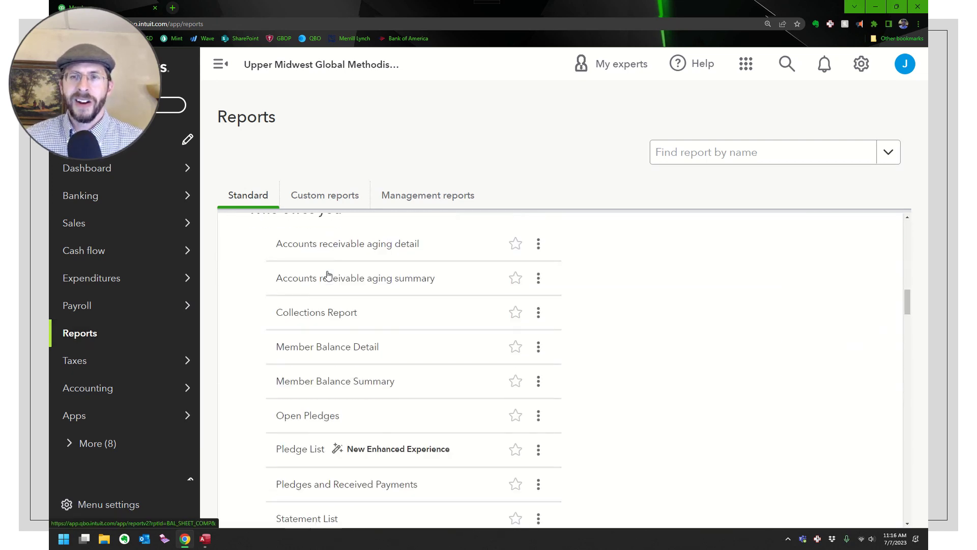
pyautogui.scroll(-1, 328, 275)
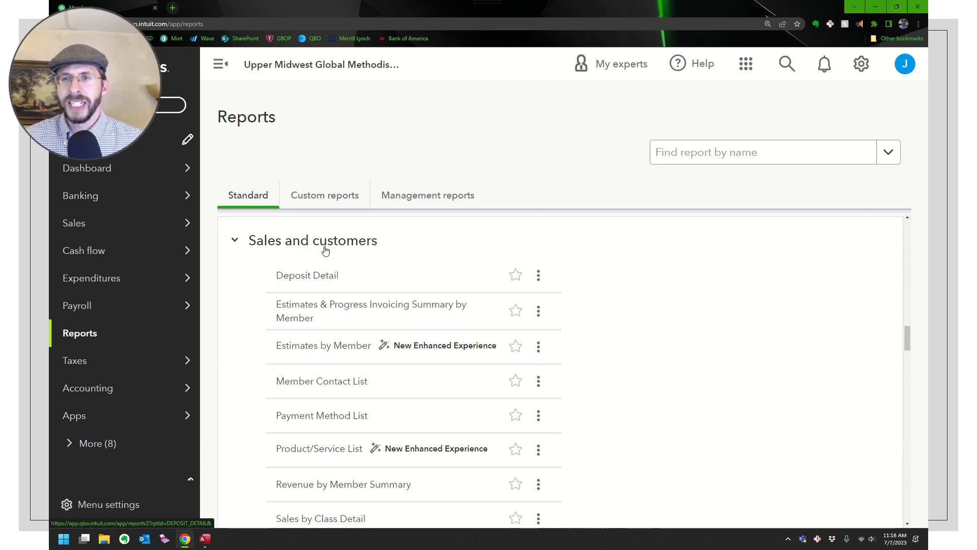
pyautogui.scroll(-5, 371, 278)
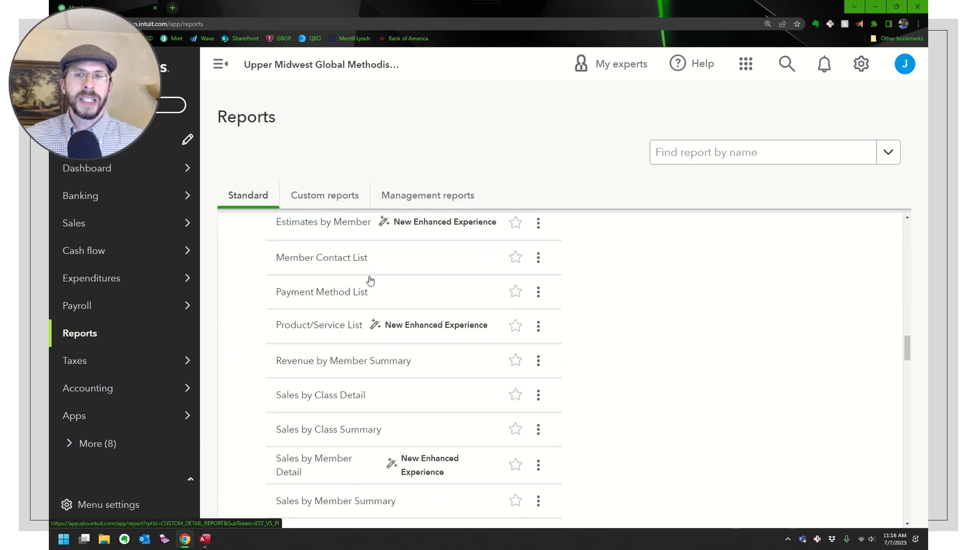
pyautogui.scroll(-2, 355, 387)
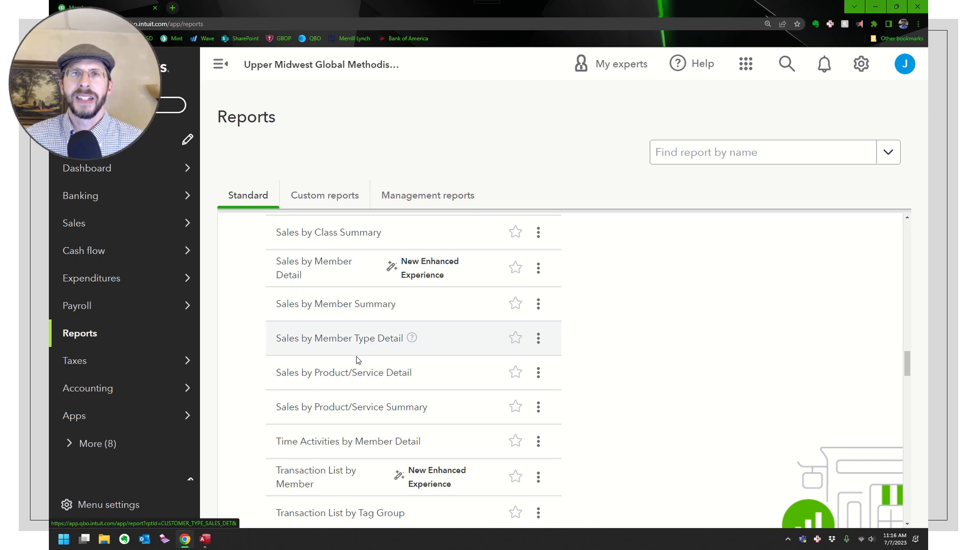
pyautogui.click(357, 375)
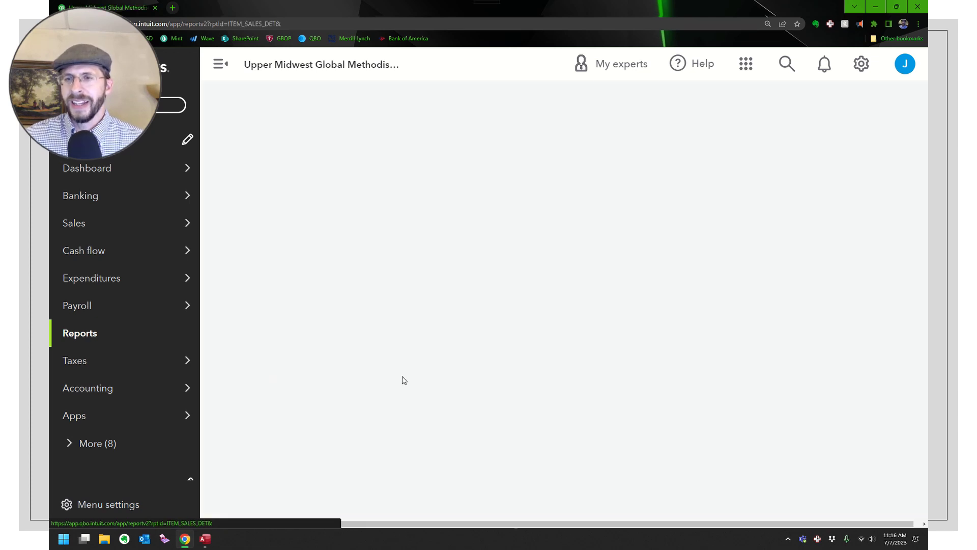
pyautogui.scroll(-2, 392, 367)
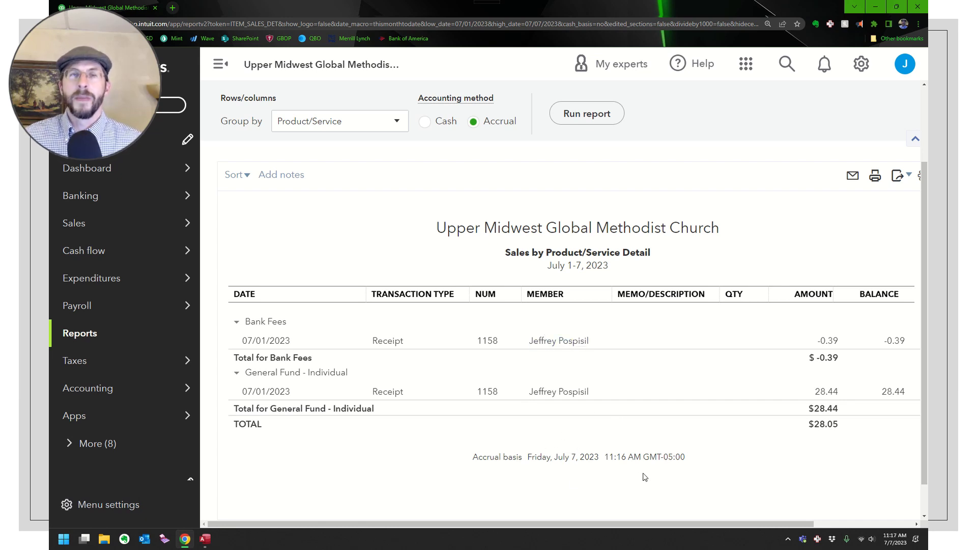
pyautogui.scroll(2, 665, 285)
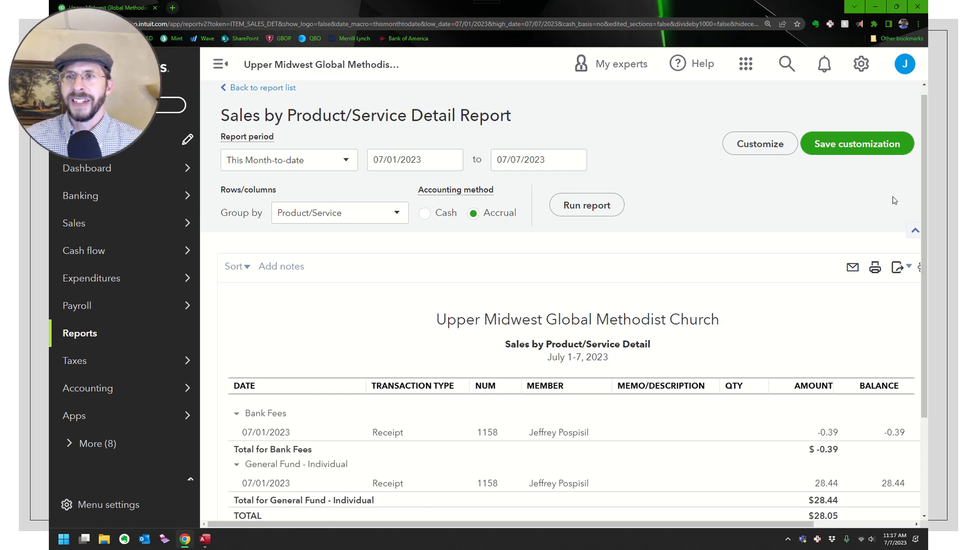
# - Filter the report by Product/Service to include every product except Bank Fees
pyautogui.click(759, 143)
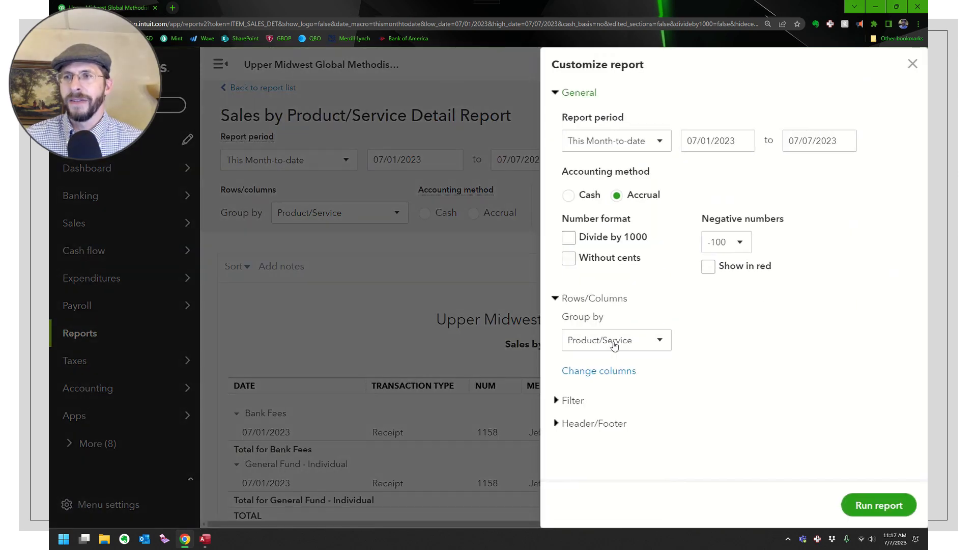
pyautogui.click(554, 400)
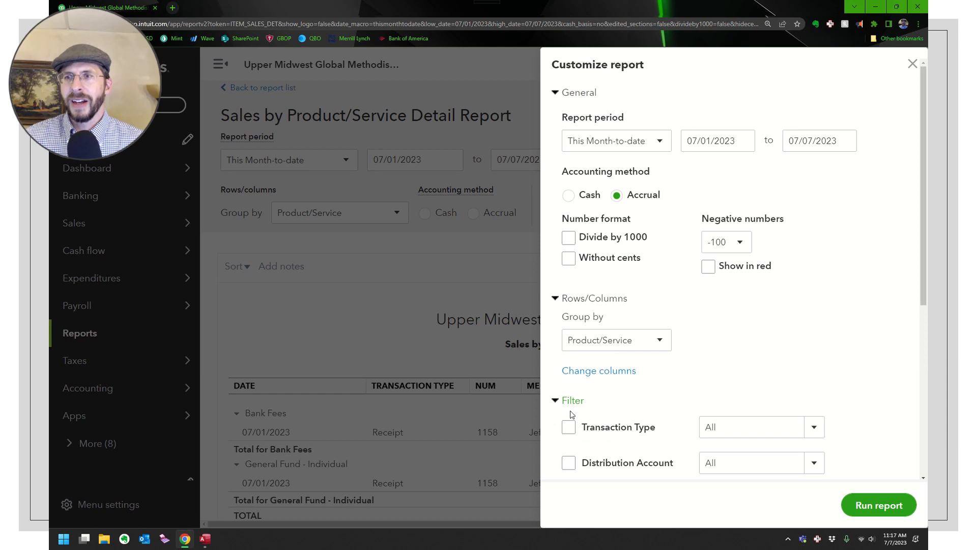
pyautogui.scroll(-4, 623, 419)
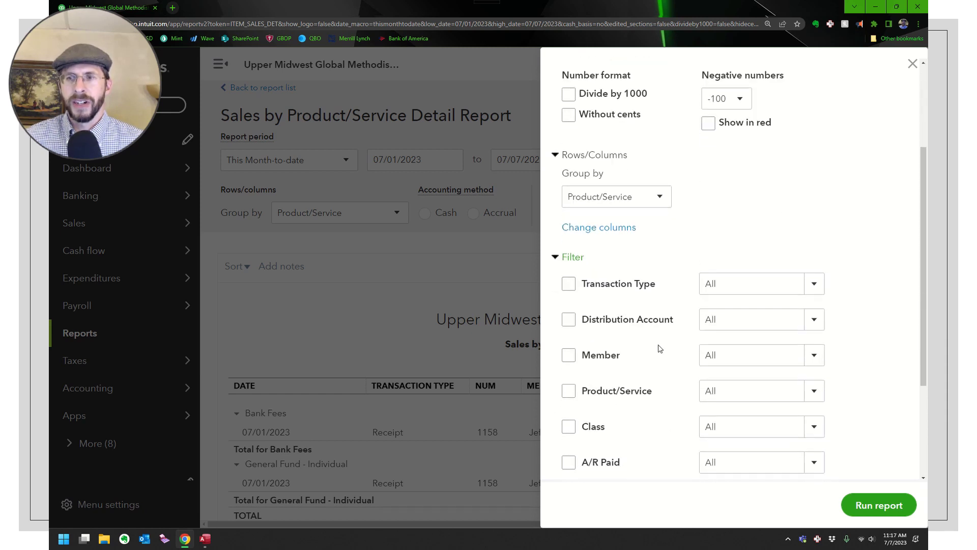
pyautogui.scroll(-2, 660, 349)
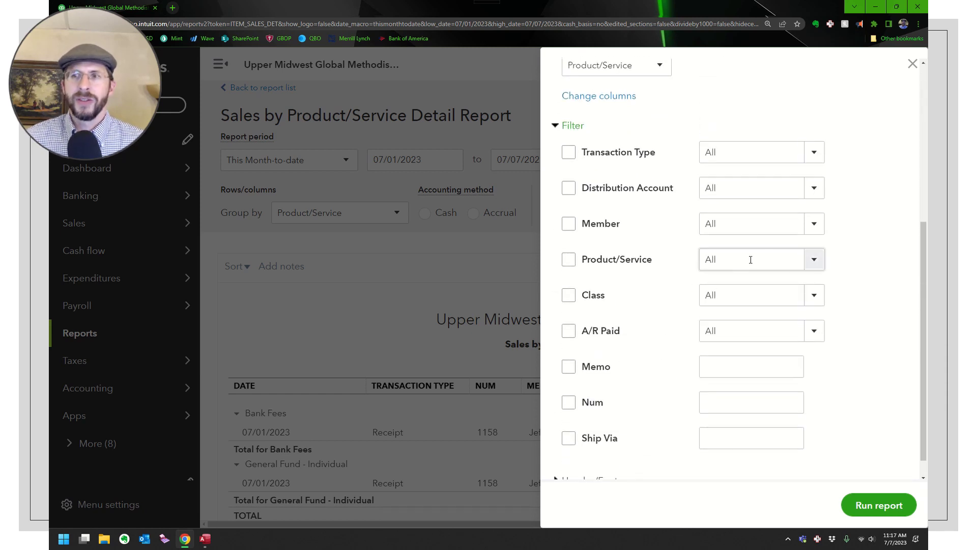
pyautogui.click(569, 260)
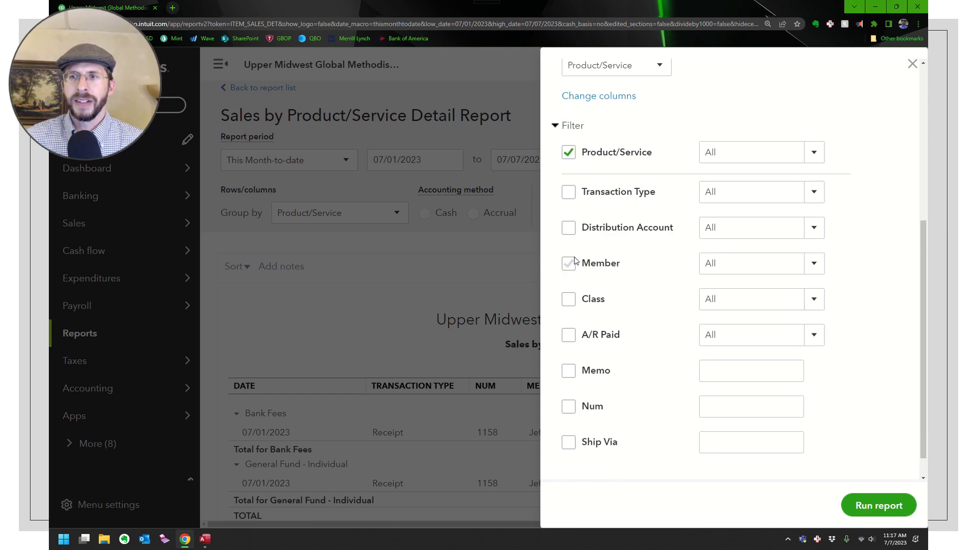
pyautogui.click(815, 152)
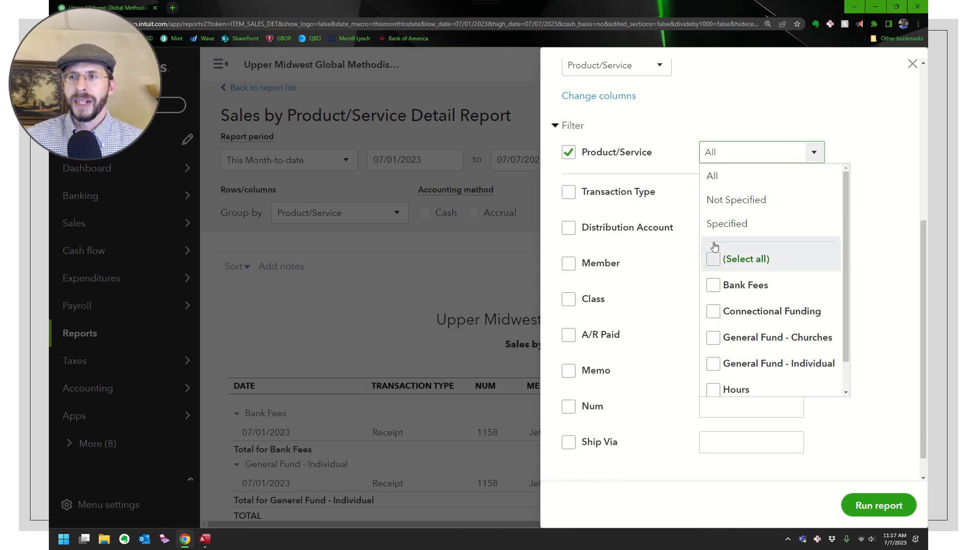
pyautogui.click(713, 258)
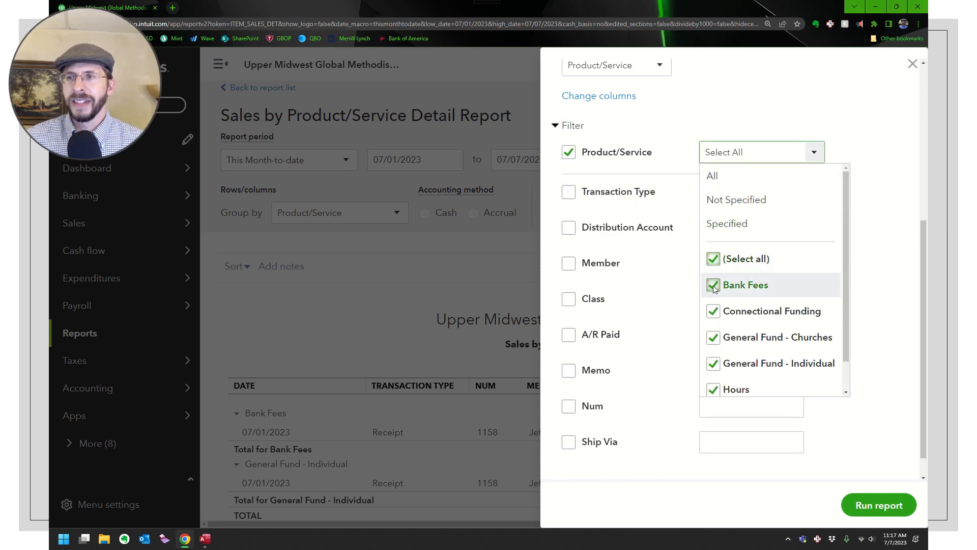
pyautogui.click(714, 285)
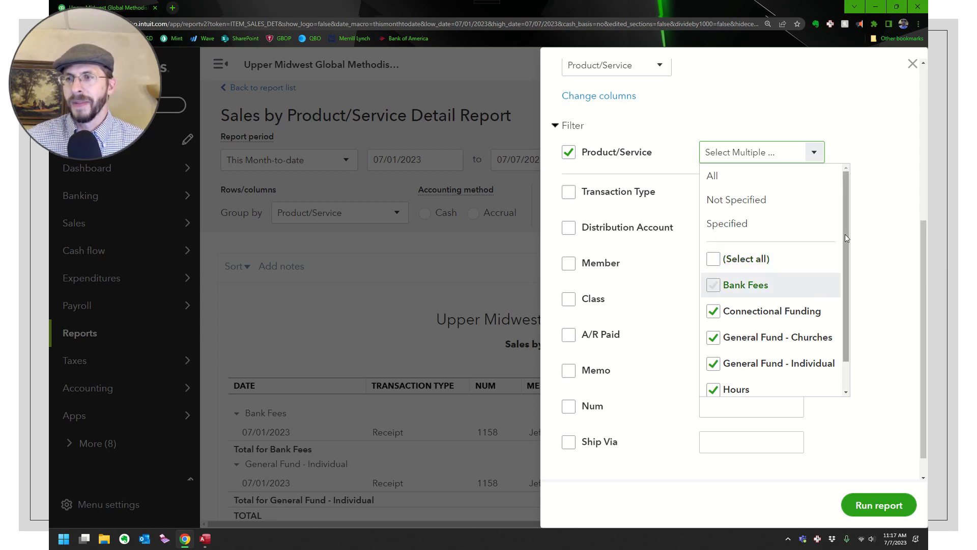
pyautogui.click(882, 230)
pyautogui.scroll(3, 835, 234)
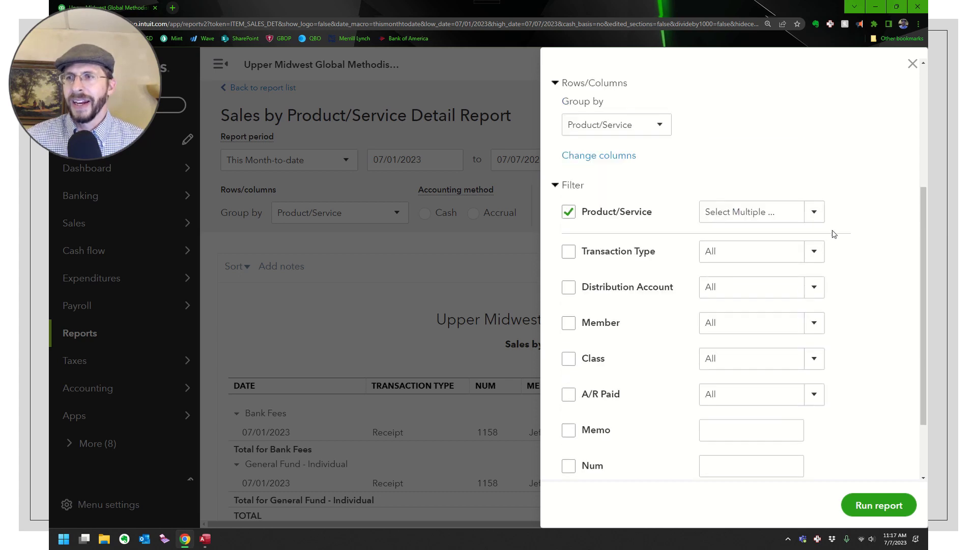
# - Group the report rows by Member and rerun it
pyautogui.click(658, 159)
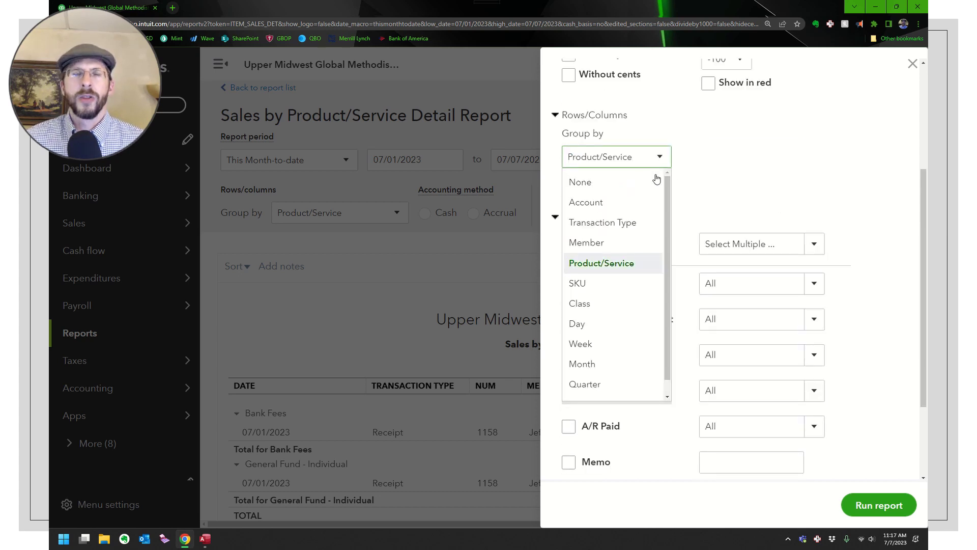
pyautogui.click(623, 244)
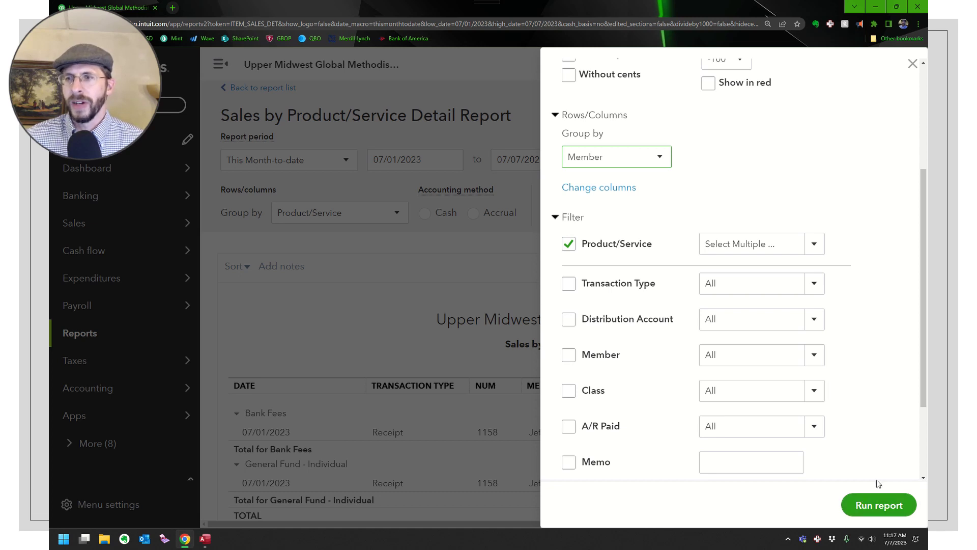
pyautogui.click(871, 505)
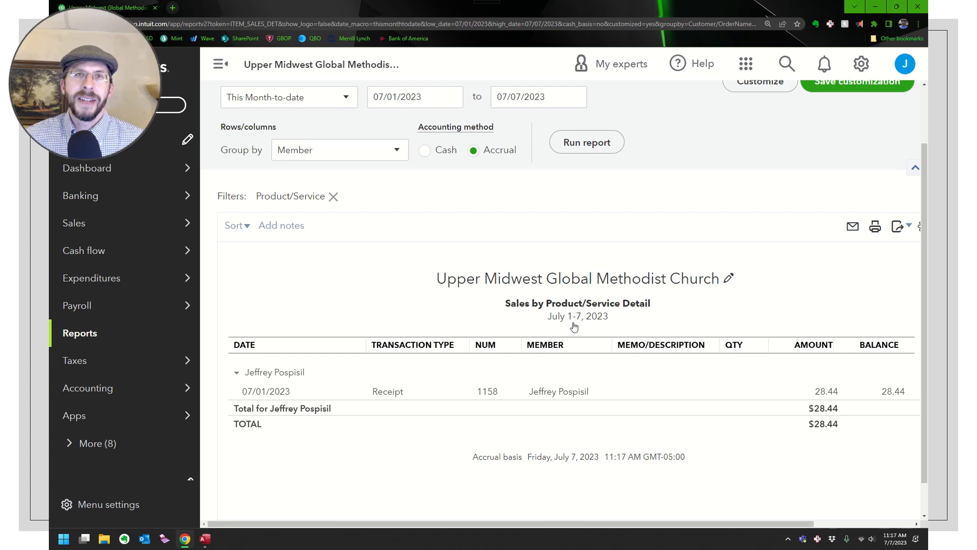
# - Also exclude General Fund - Individual from the report's Product/Service filter
pyautogui.scroll(1, 299, 258)
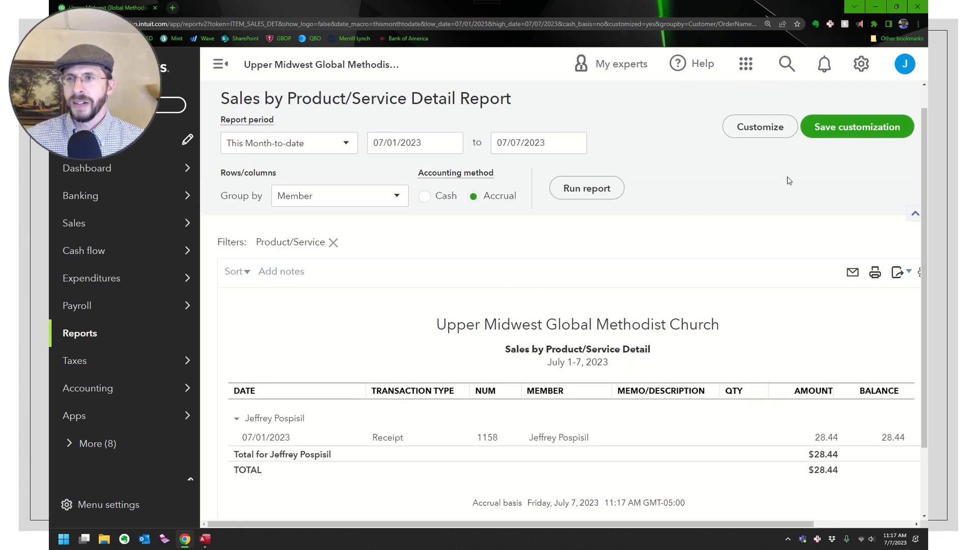
pyautogui.click(761, 128)
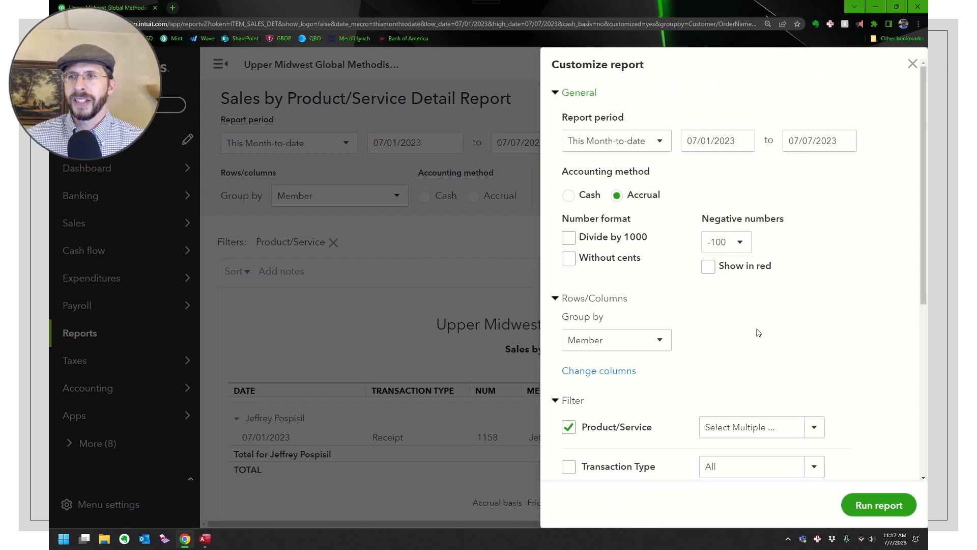
pyautogui.scroll(-1, 775, 294)
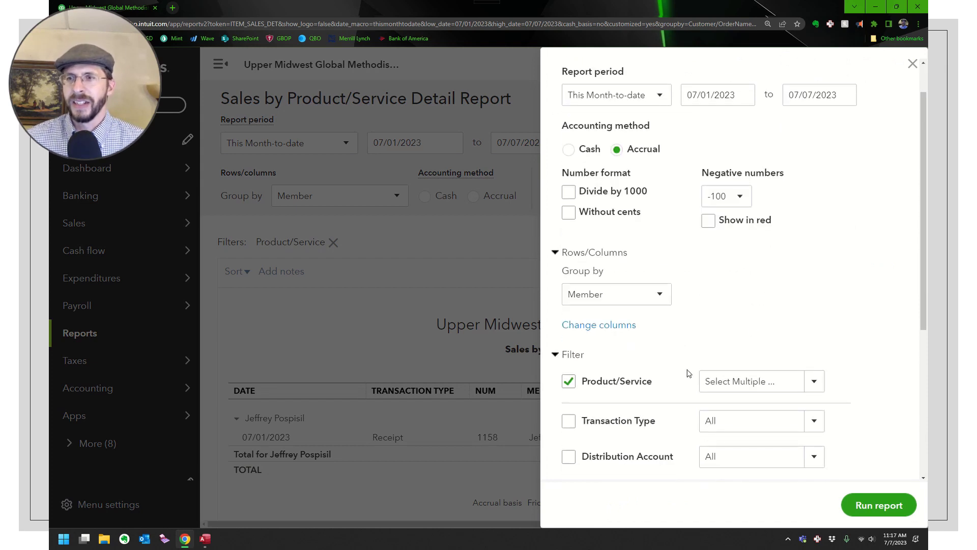
pyautogui.click(814, 383)
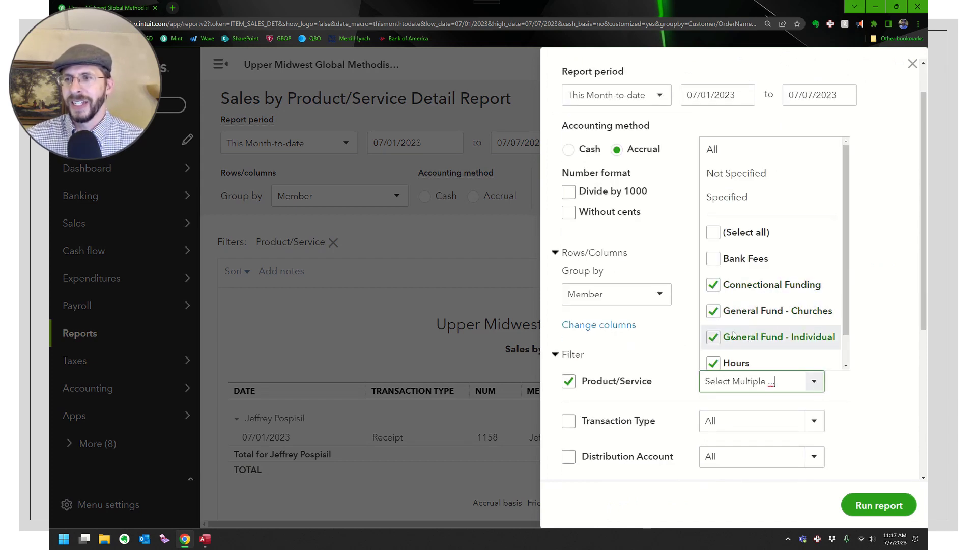
pyautogui.click(712, 337)
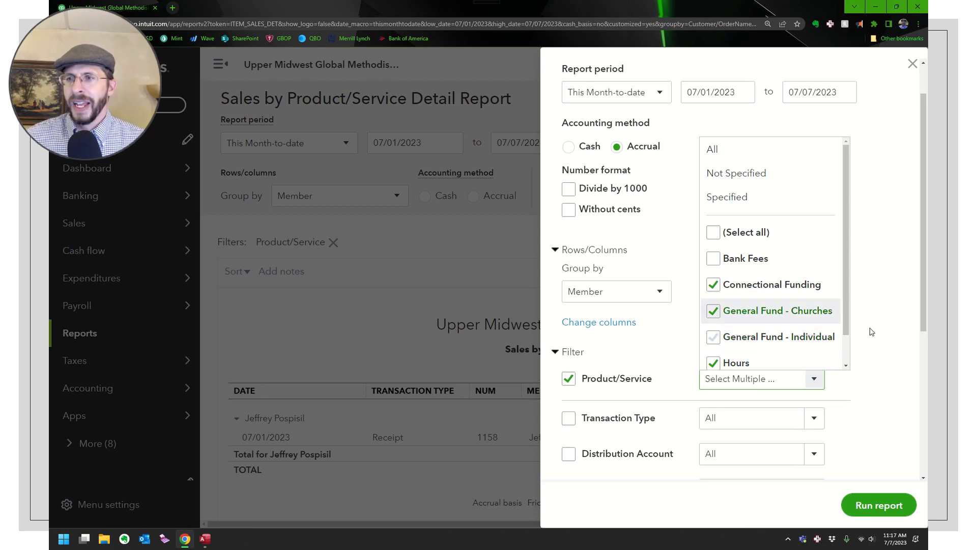
pyautogui.scroll(-1, 870, 328)
pyautogui.click(884, 298)
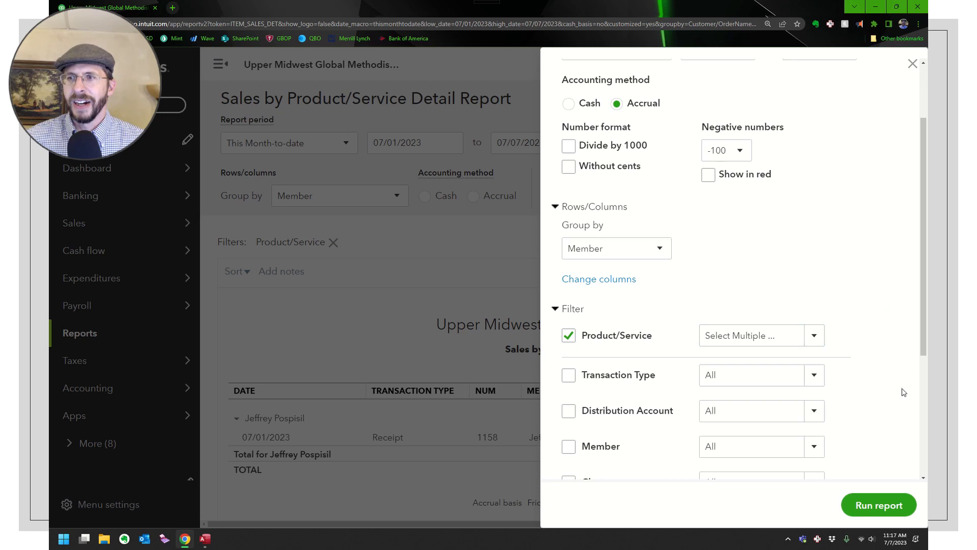
pyautogui.scroll(2, 857, 316)
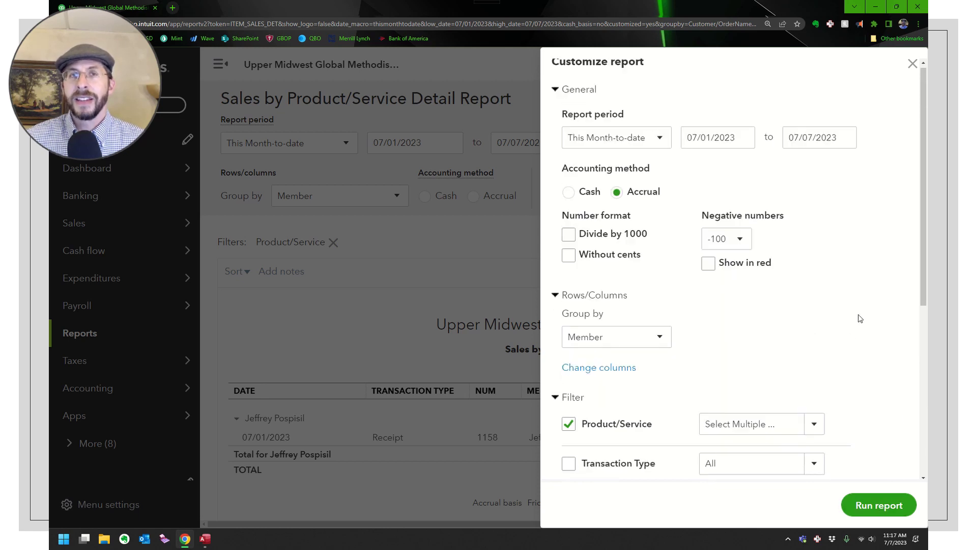
# - Set the report period to This Year and rerun the report
pyautogui.click(656, 142)
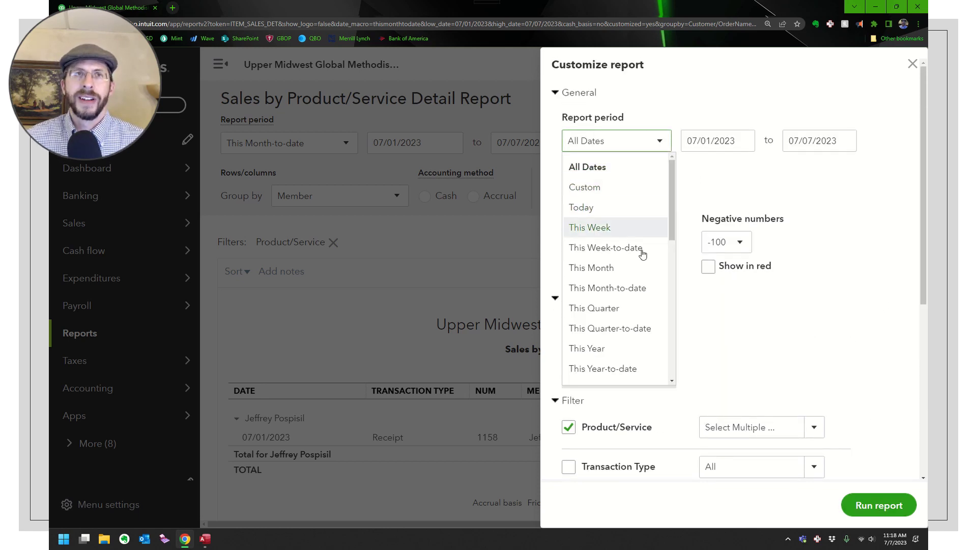
pyautogui.click(611, 349)
pyautogui.click(868, 504)
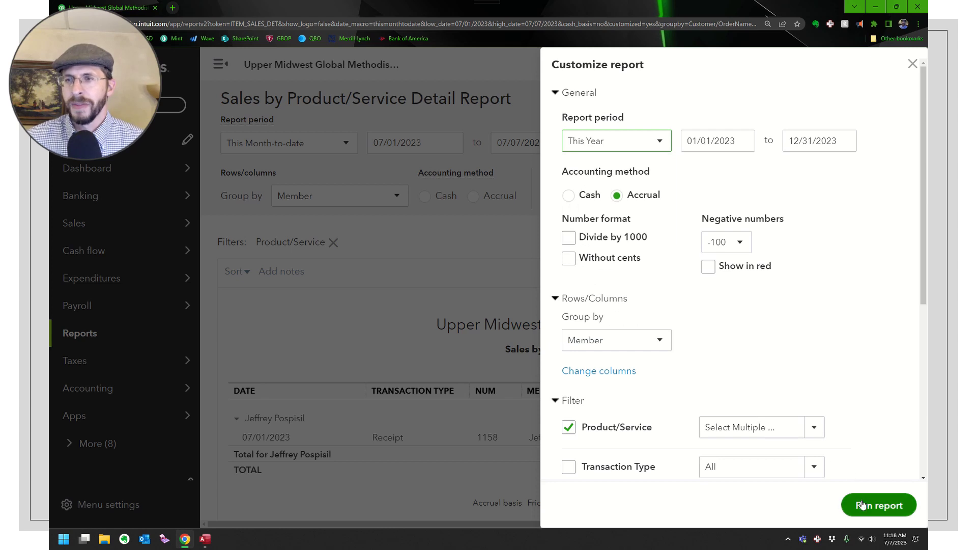
pyautogui.scroll(-3, 822, 349)
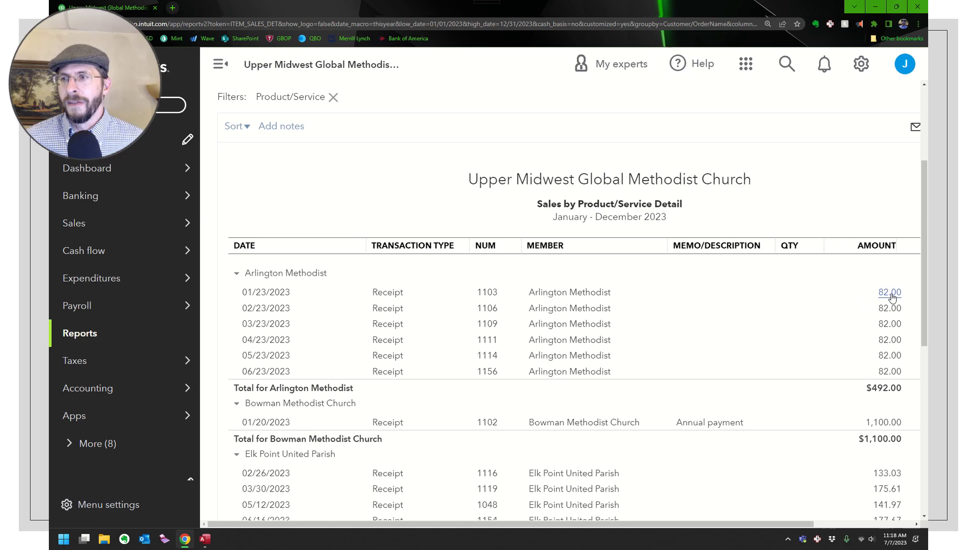
# - Scroll through the $2,991.81 full-year report to see Balance, then set Group by to None
pyautogui.scroll(-8, 880, 384)
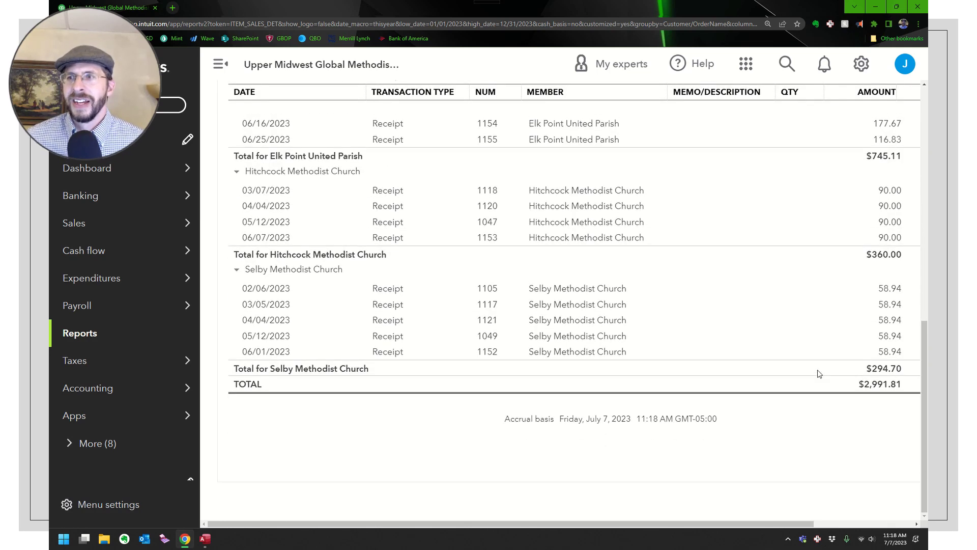
pyautogui.scroll(4, 818, 307)
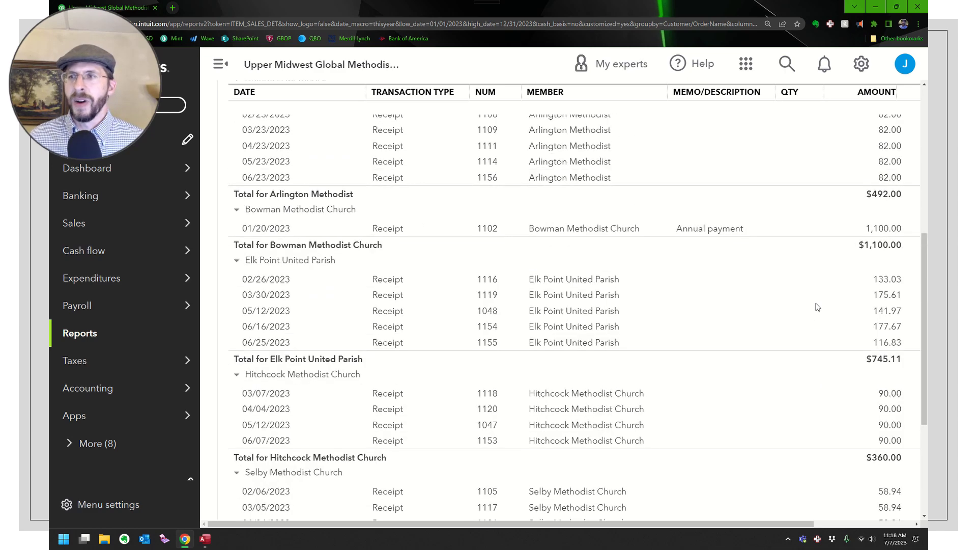
pyautogui.scroll(5, 817, 307)
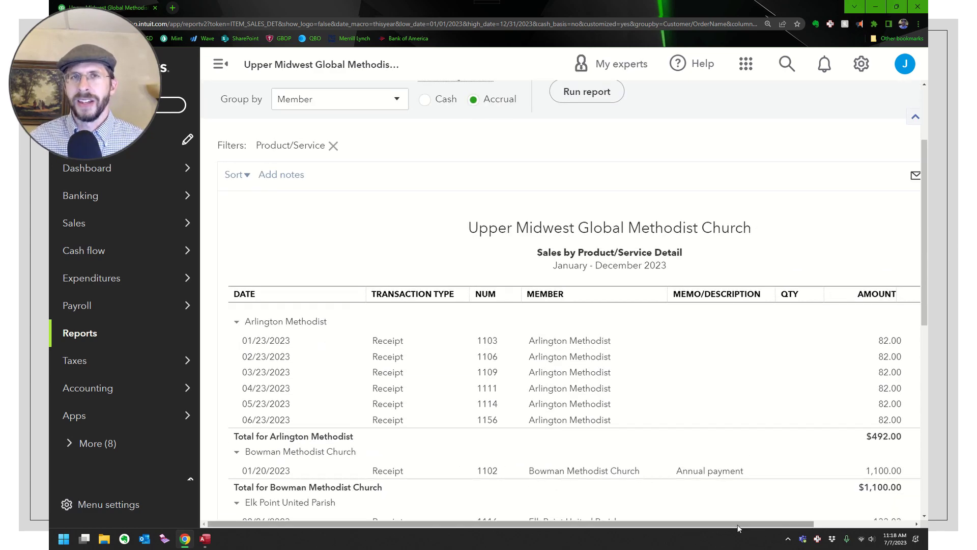
pyautogui.moveTo(739, 527); pyautogui.dragTo(836, 525)
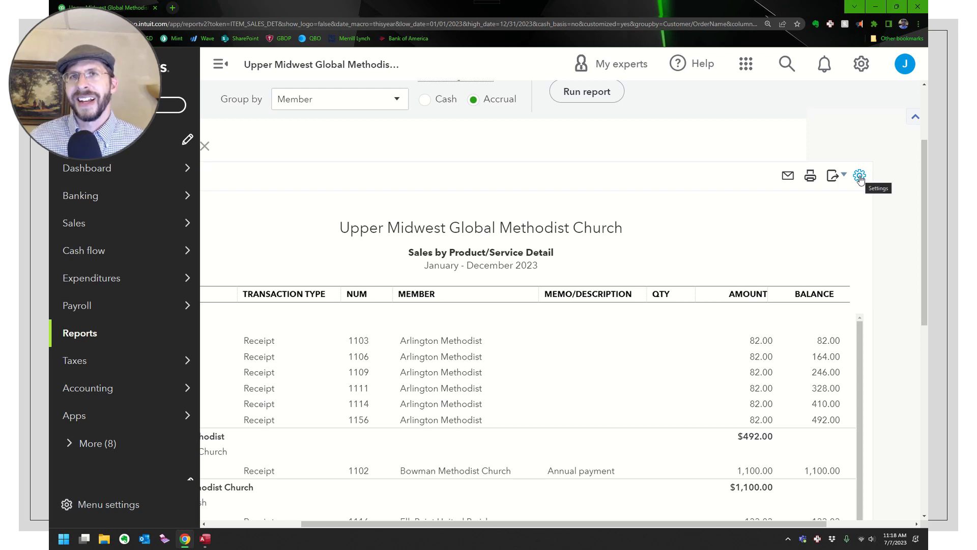
pyautogui.moveTo(706, 524); pyautogui.dragTo(485, 540)
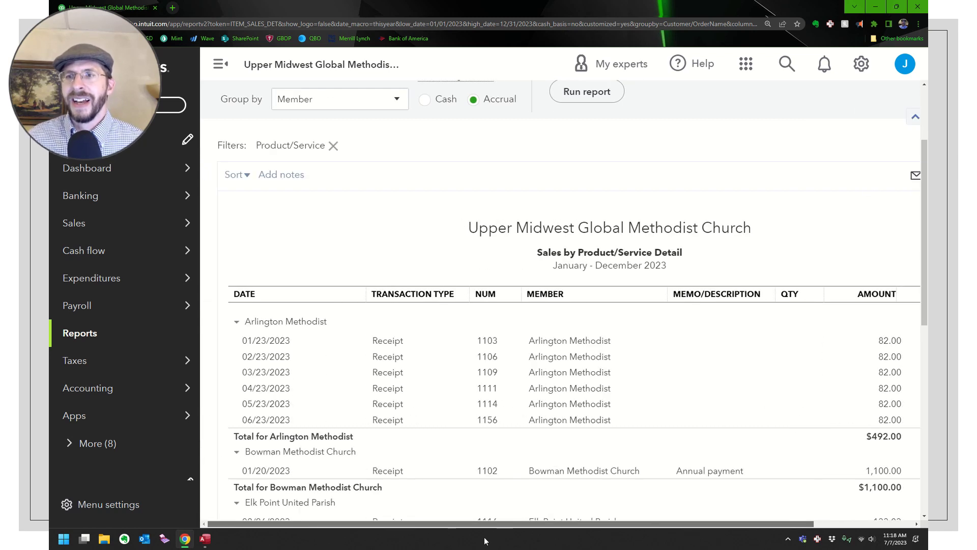
pyautogui.click(396, 100)
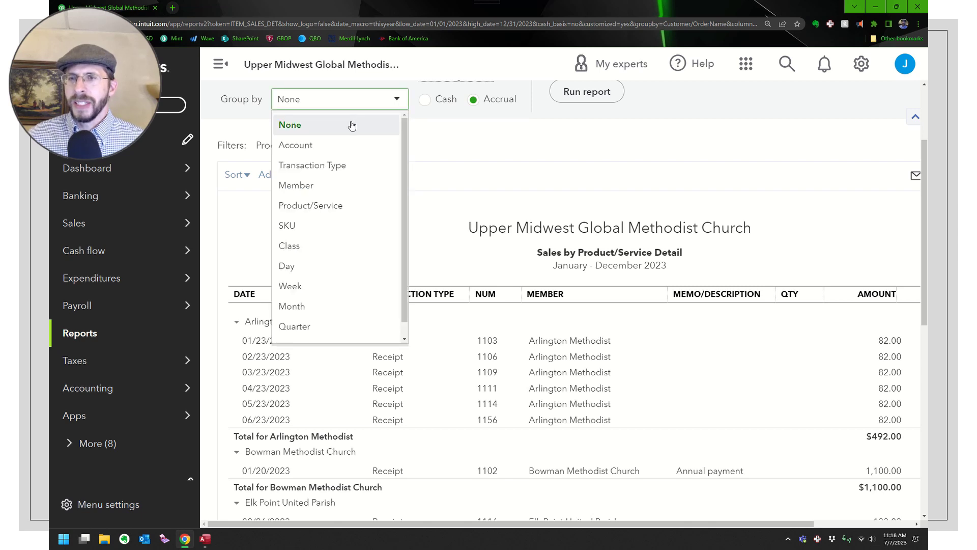
pyautogui.click(459, 129)
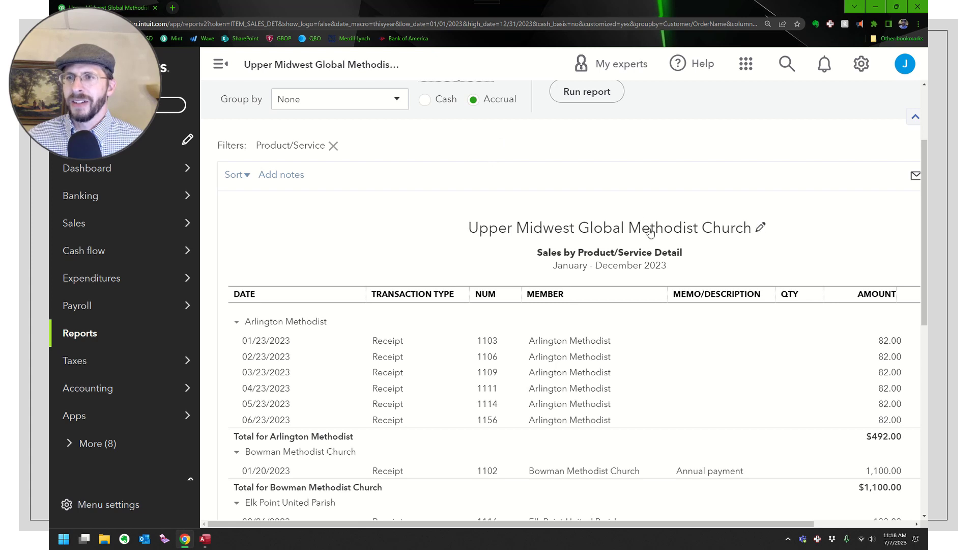
pyautogui.moveTo(650, 523); pyautogui.dragTo(736, 522)
# - Hide the Transaction Type, Num, Qty and Balance columns and add Payment Method and Ref #
pyautogui.click(871, 176)
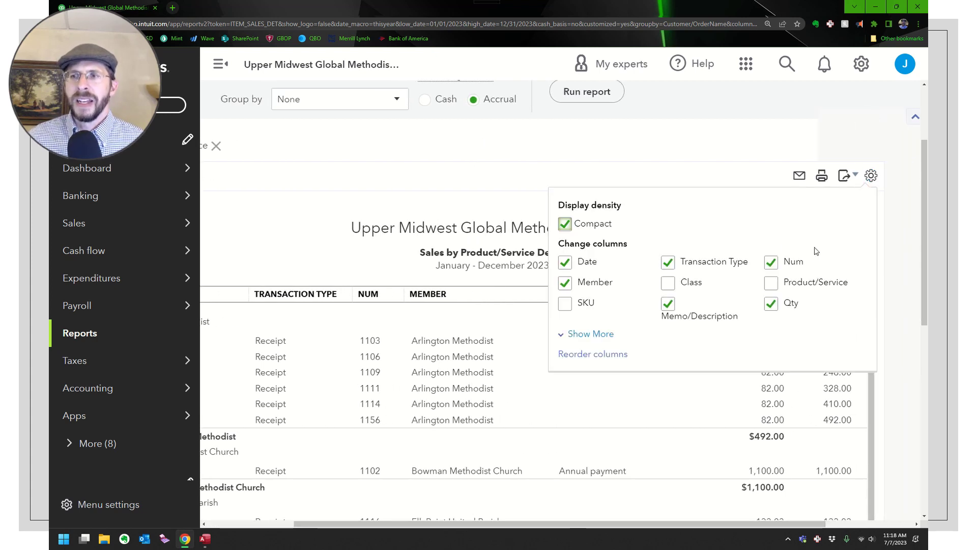
pyautogui.click(602, 334)
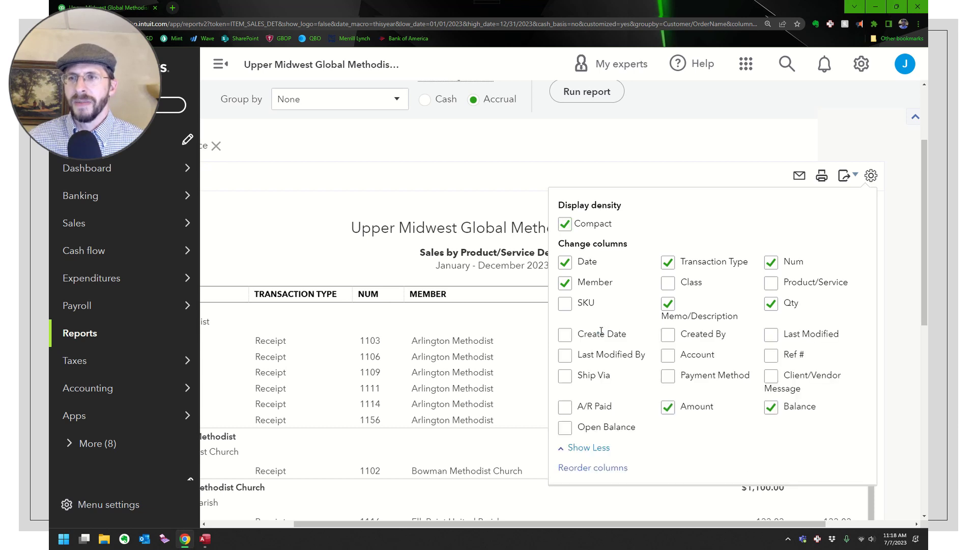
pyautogui.click(669, 263)
pyautogui.click(771, 262)
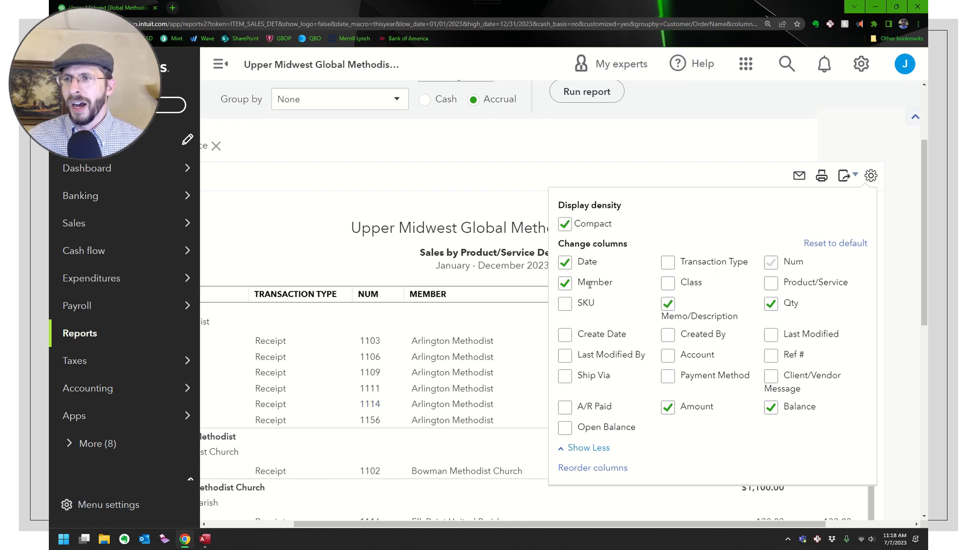
pyautogui.click(772, 306)
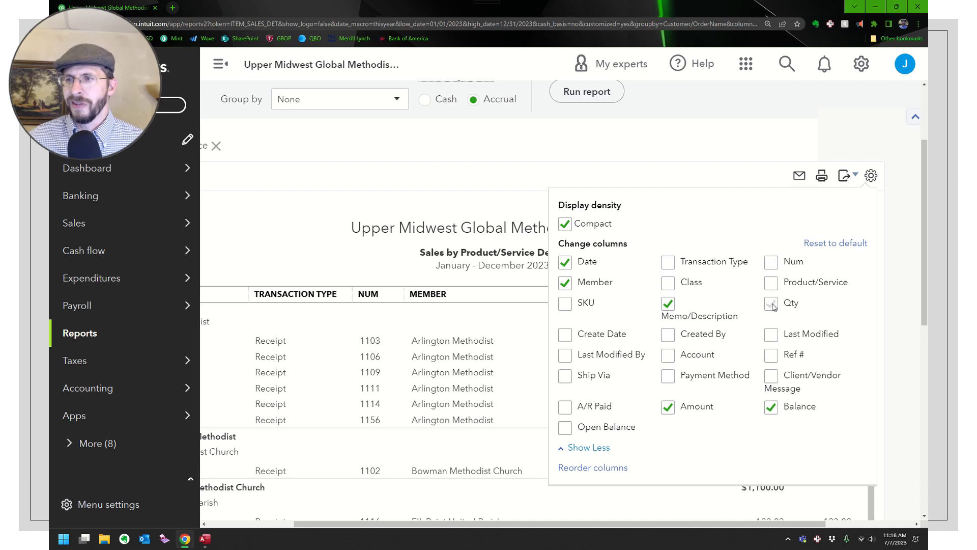
pyautogui.click(772, 407)
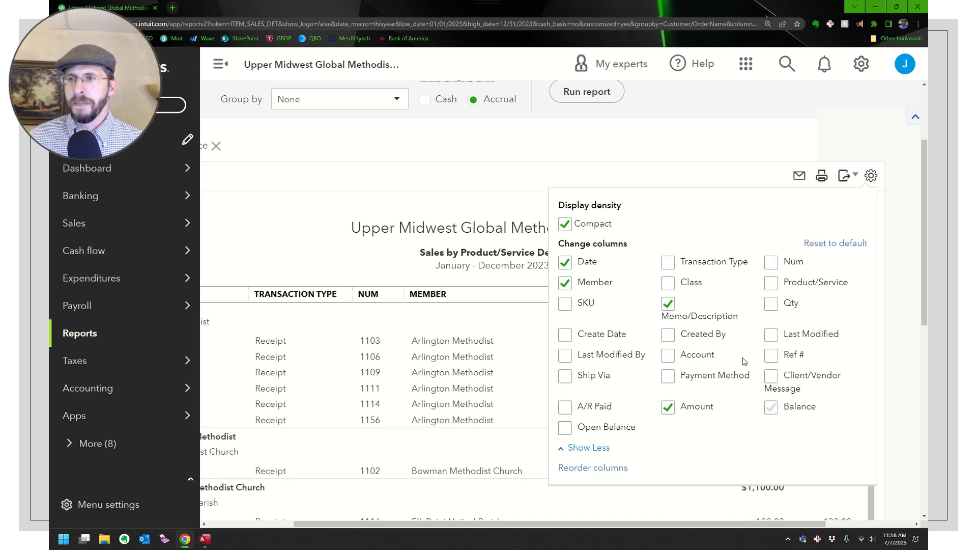
pyautogui.click(667, 378)
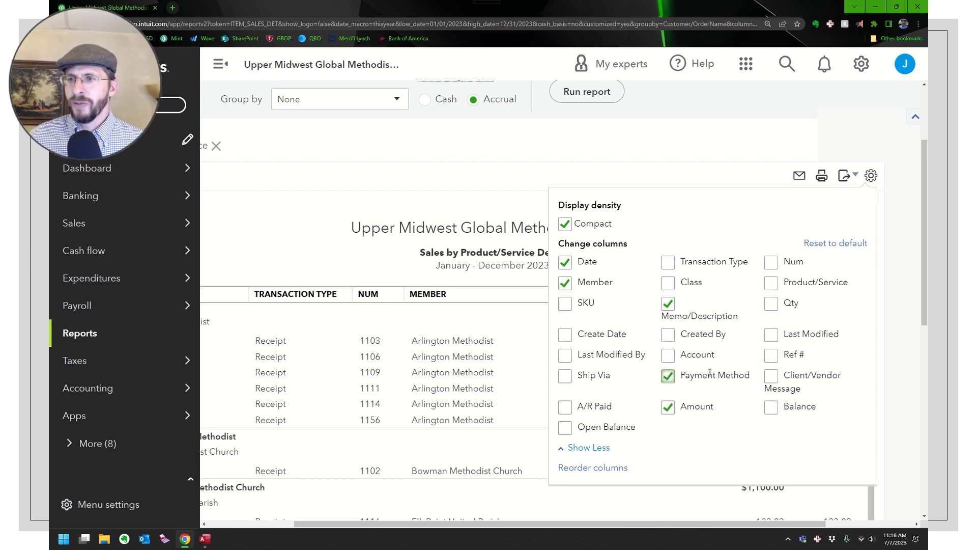
pyautogui.click(772, 356)
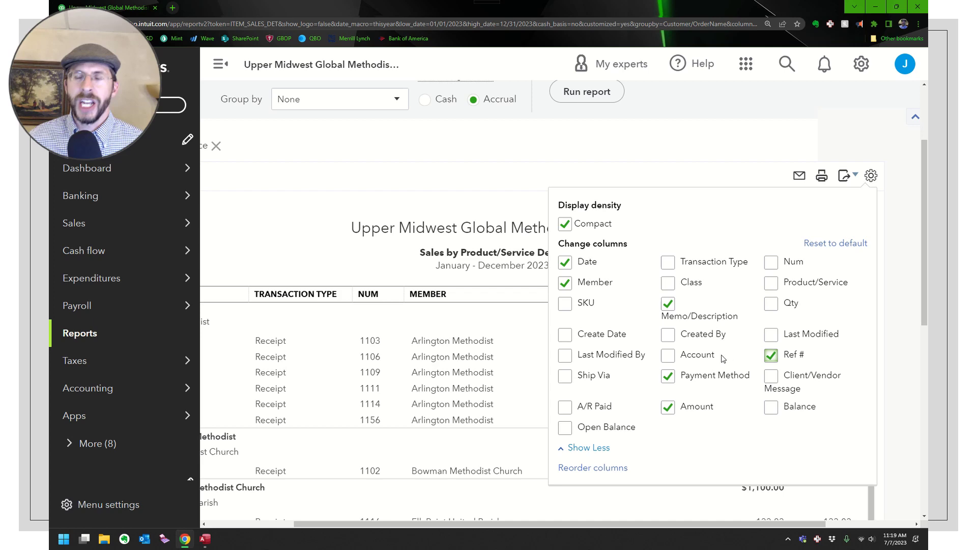
# - Move Amount to the last column after Ref # and rerun the report
pyautogui.click(600, 468)
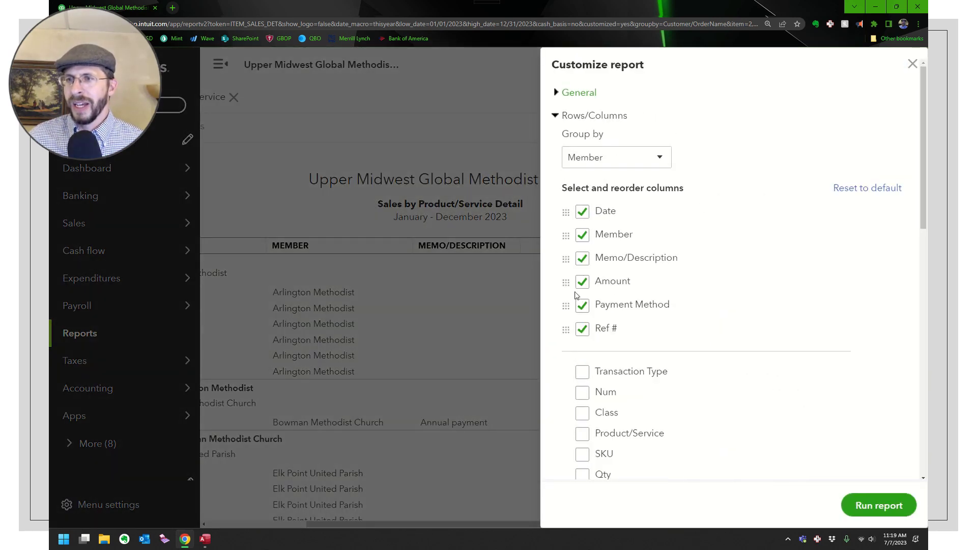
pyautogui.moveTo(566, 281); pyautogui.dragTo(570, 339)
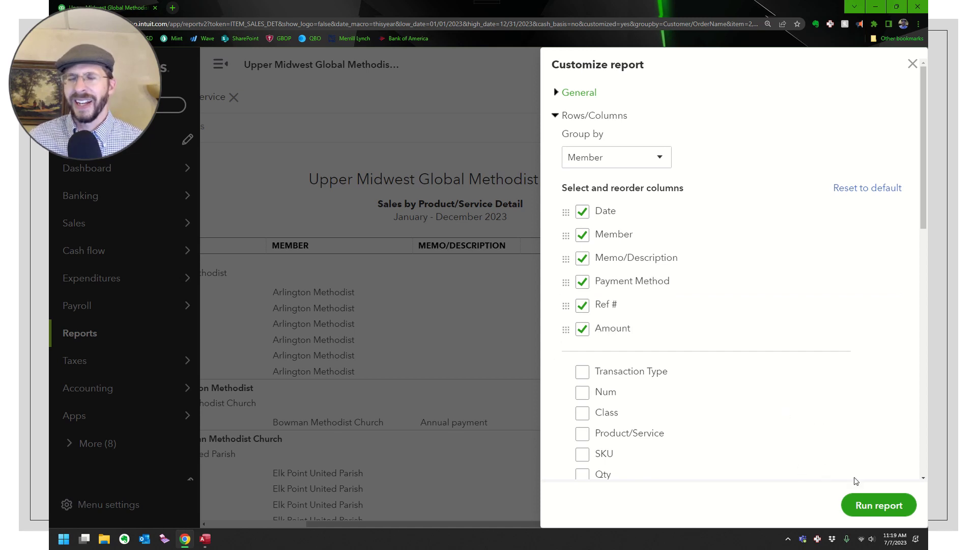
pyautogui.click(862, 505)
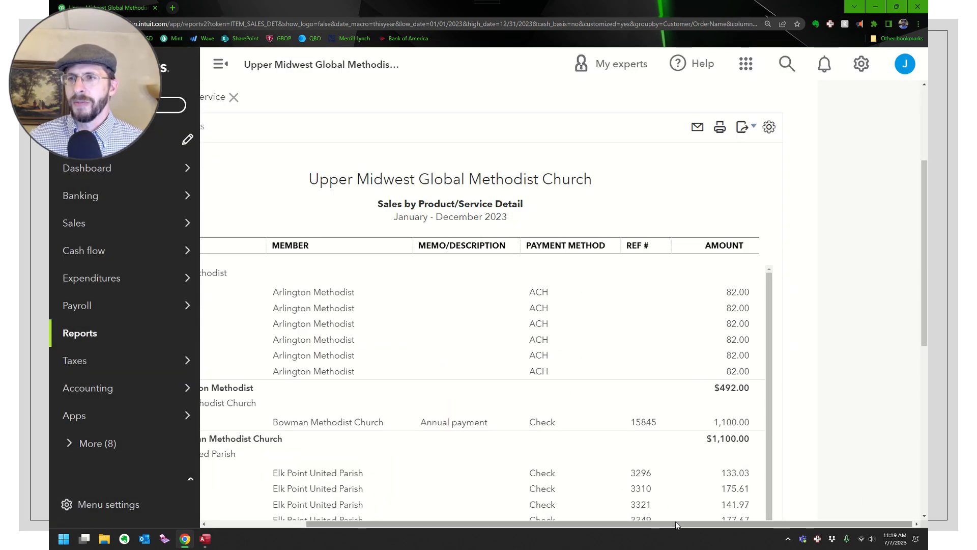
pyautogui.moveTo(677, 523); pyautogui.dragTo(517, 524)
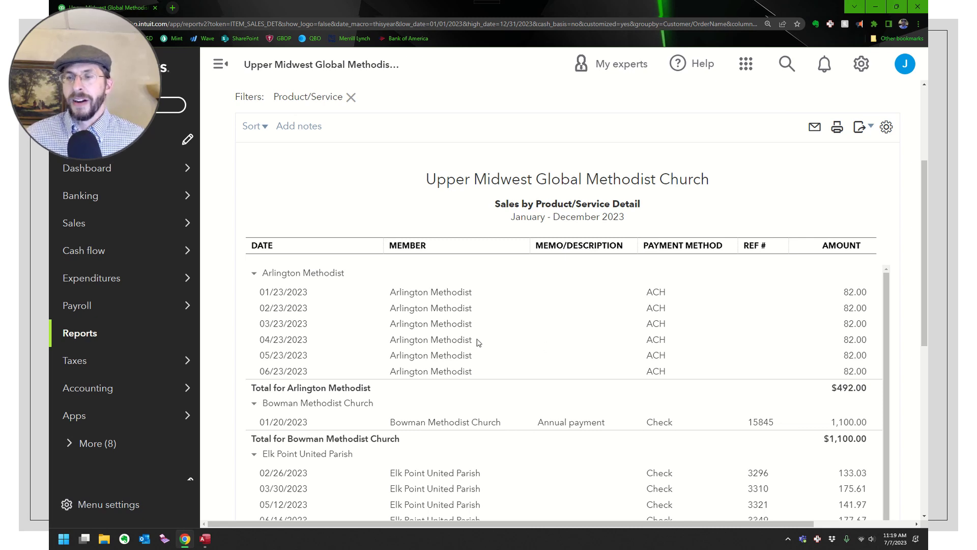
pyautogui.scroll(-1, 473, 356)
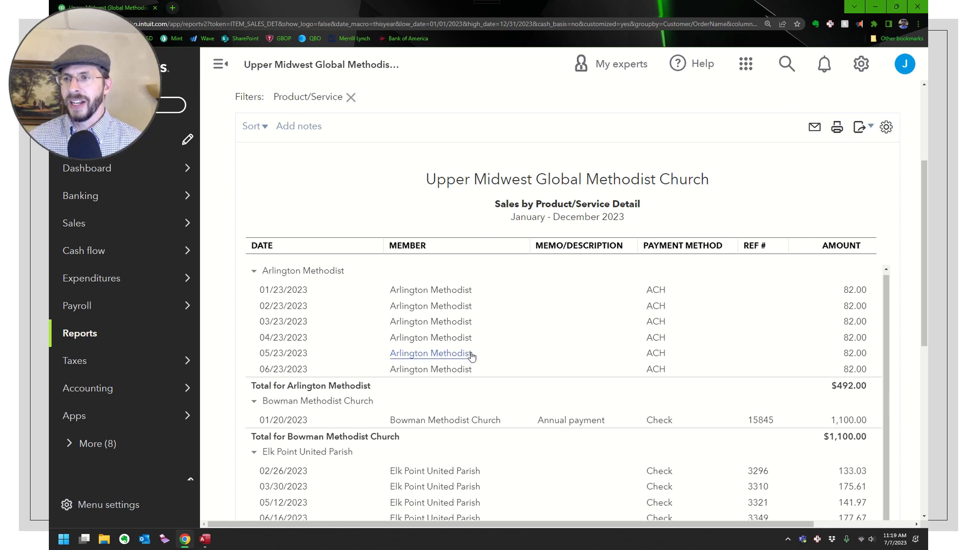
pyautogui.scroll(-3, 919, 321)
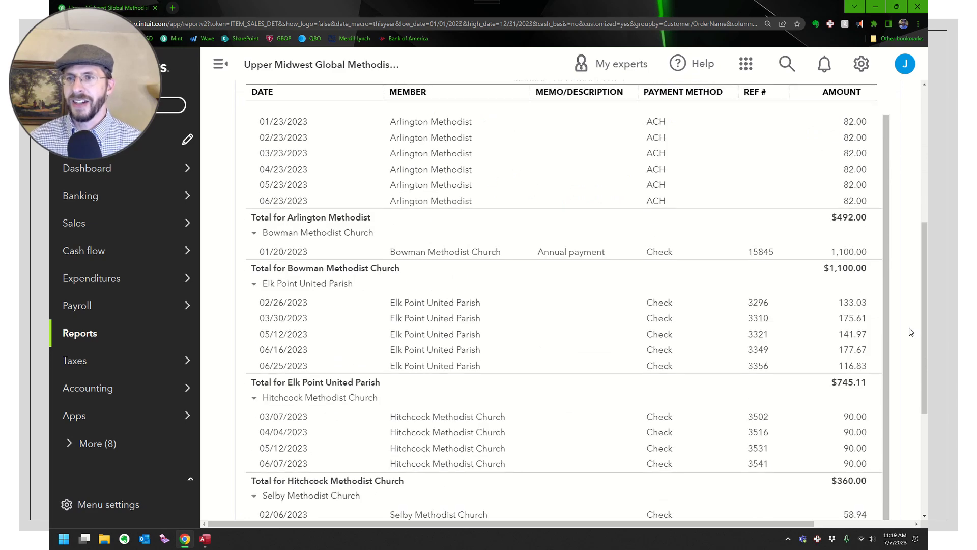
pyautogui.scroll(-3, 911, 332)
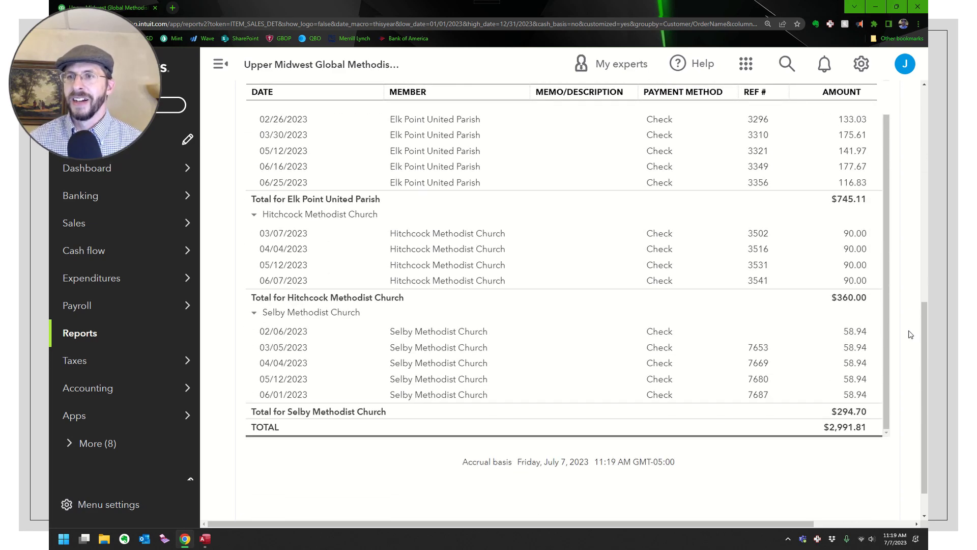
pyautogui.scroll(5, 911, 334)
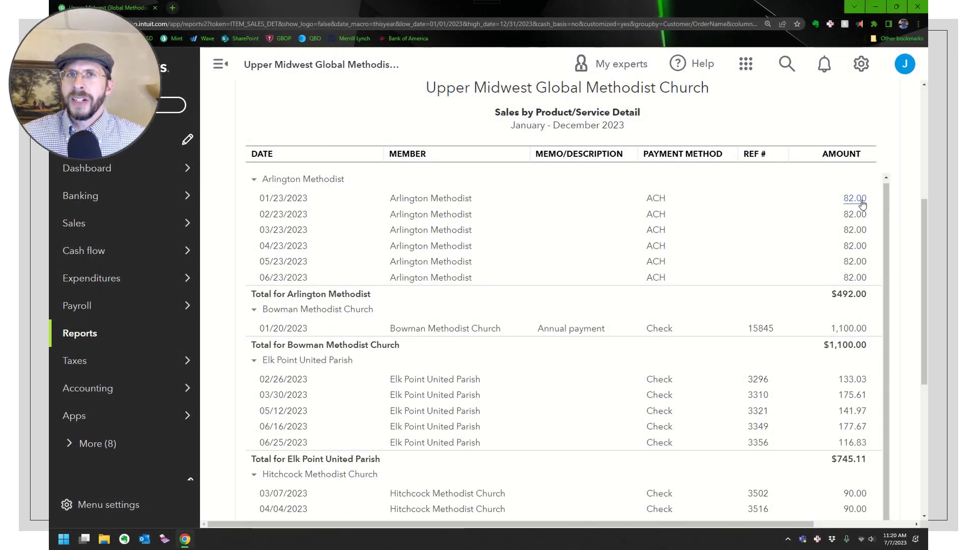
# - Show the Product/Service column, place it directly after Member, and rerun the report
pyautogui.scroll(3, 899, 184)
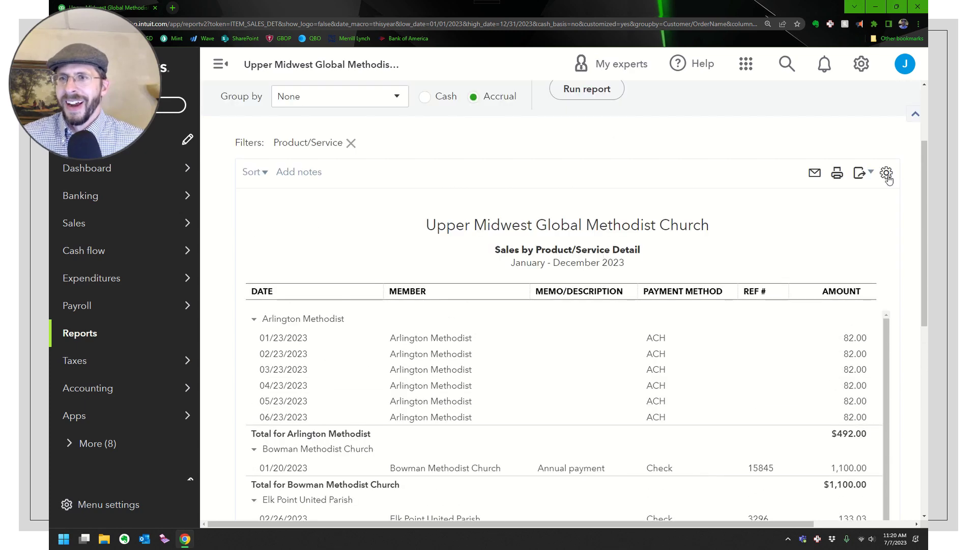
pyautogui.click(886, 173)
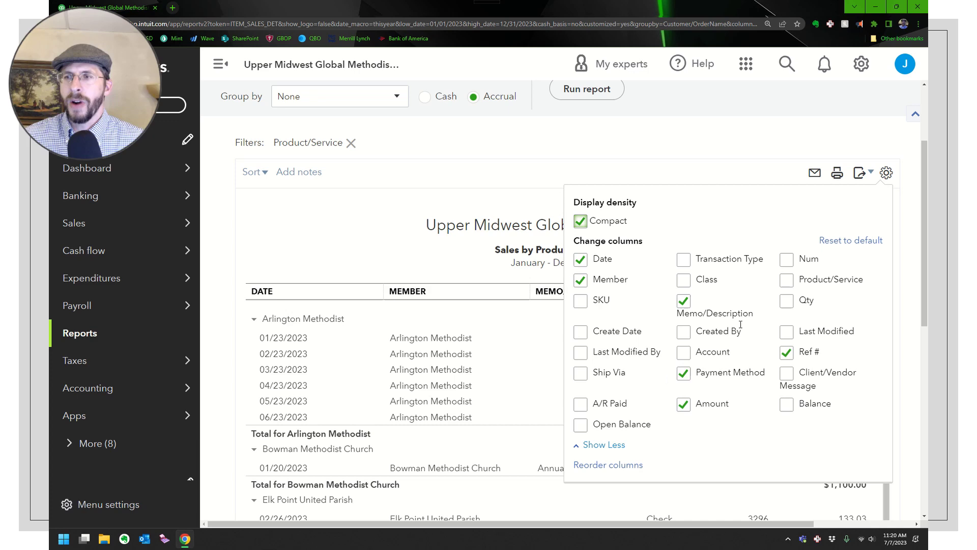
pyautogui.click(786, 282)
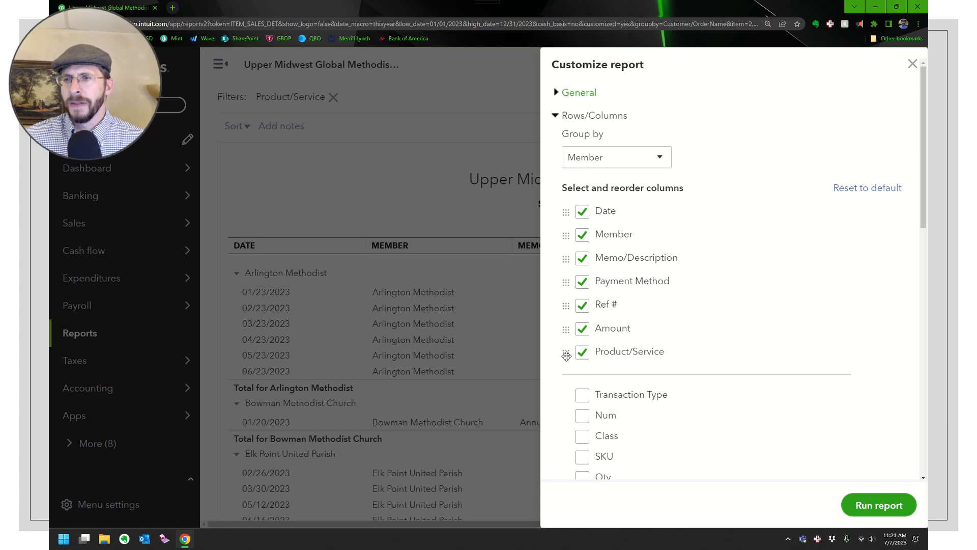
pyautogui.moveTo(566, 352); pyautogui.dragTo(575, 258)
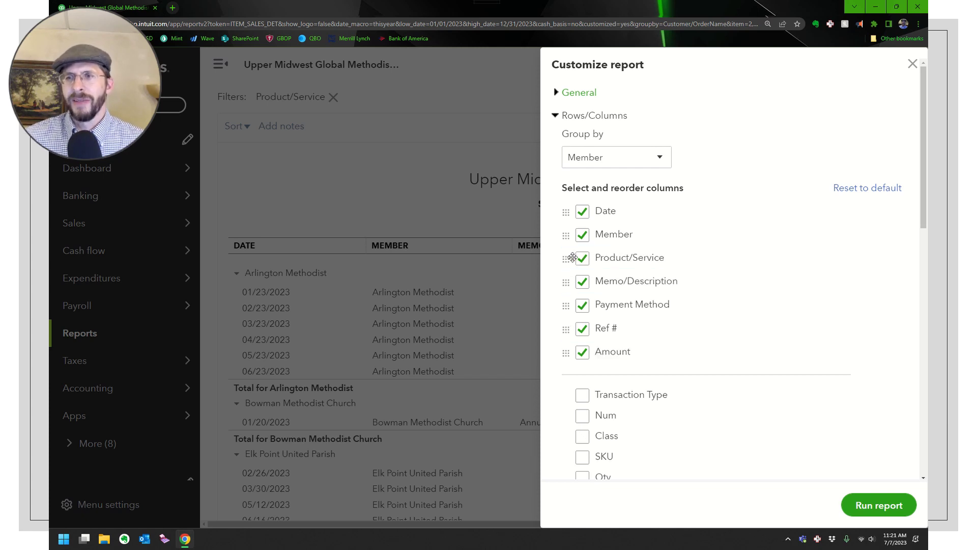
pyautogui.click(879, 505)
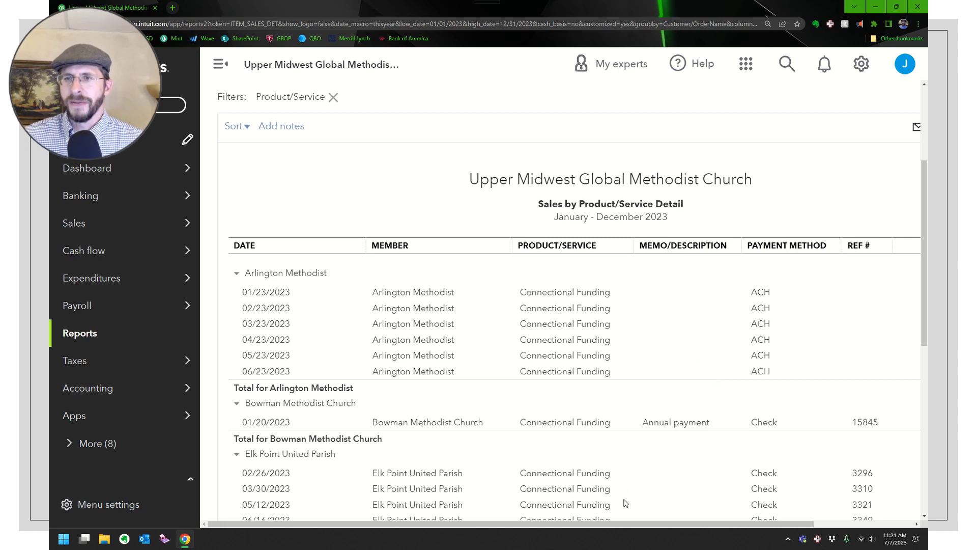
# - Set the report's Group by to None and rerun it as an ungrouped list
pyautogui.scroll(3, 451, 342)
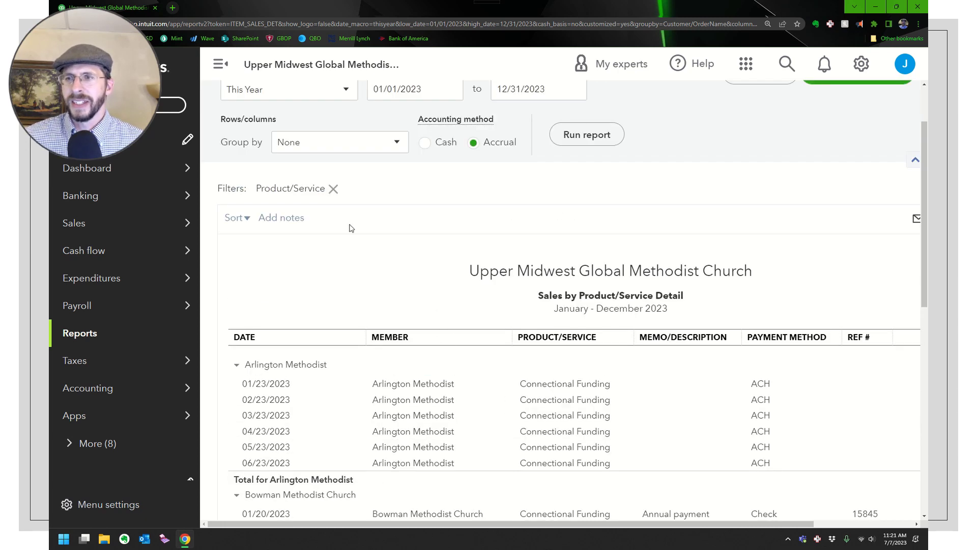
pyautogui.click(380, 142)
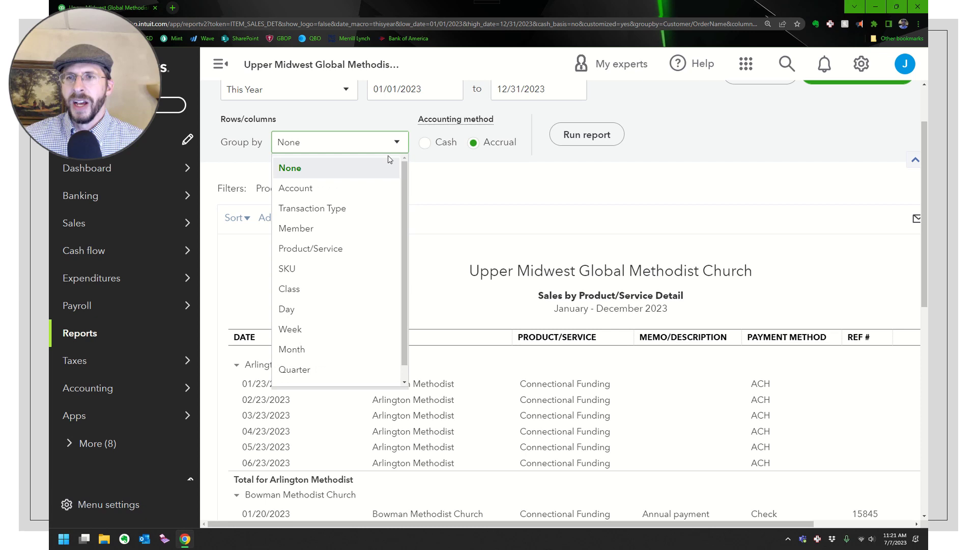
pyautogui.click(341, 174)
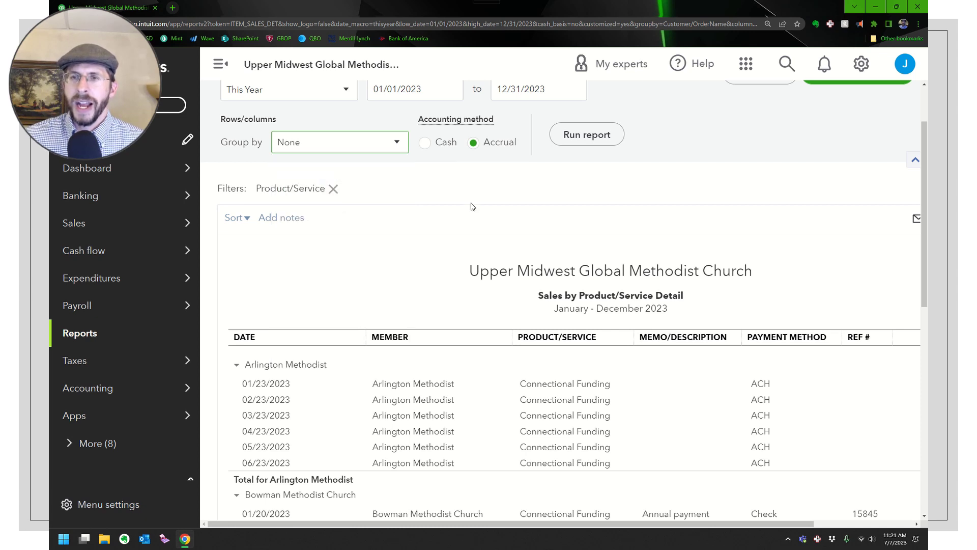
pyautogui.click(587, 135)
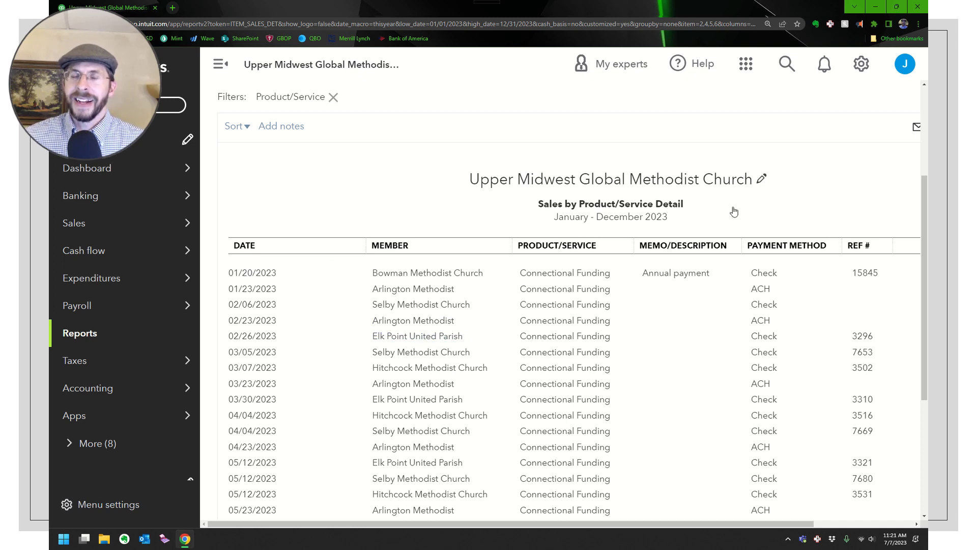
# - Export the sales detail report to Excel and open the downloaded workbook
pyautogui.scroll(2, 691, 326)
pyautogui.moveTo(622, 524); pyautogui.dragTo(755, 524)
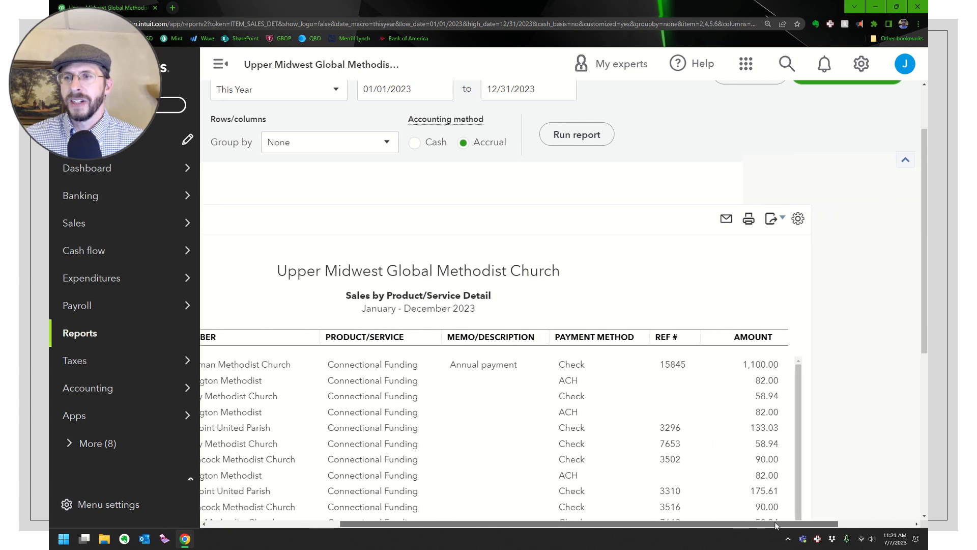
pyautogui.click(776, 220)
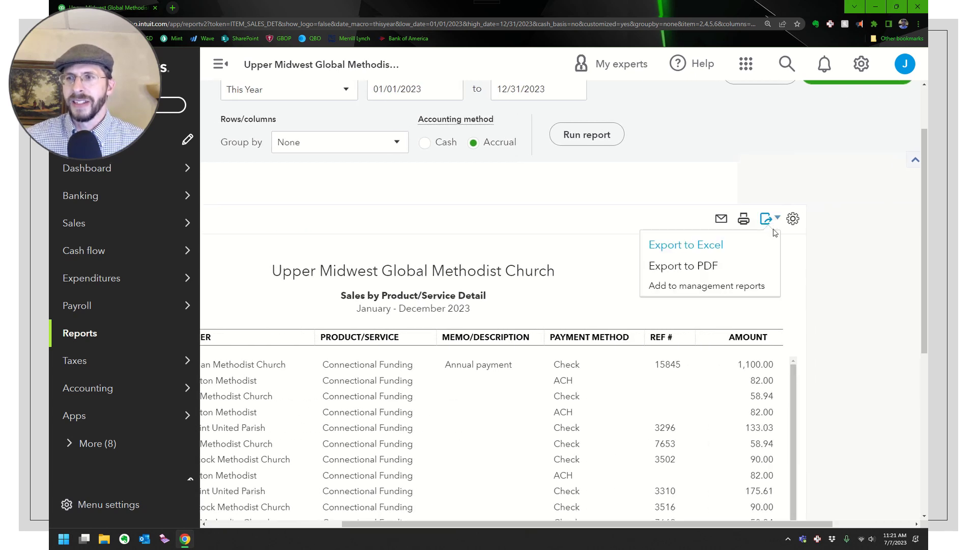
pyautogui.click(729, 249)
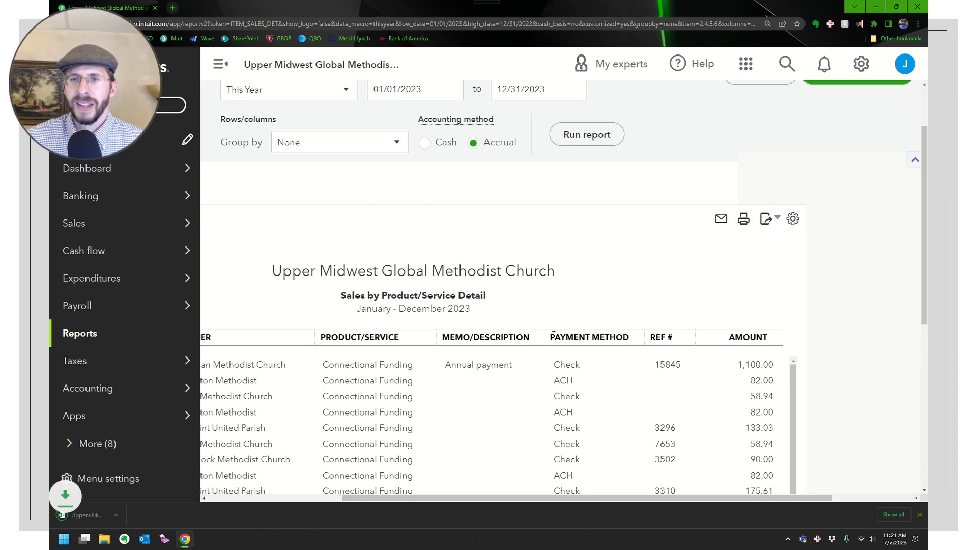
pyautogui.click(117, 522)
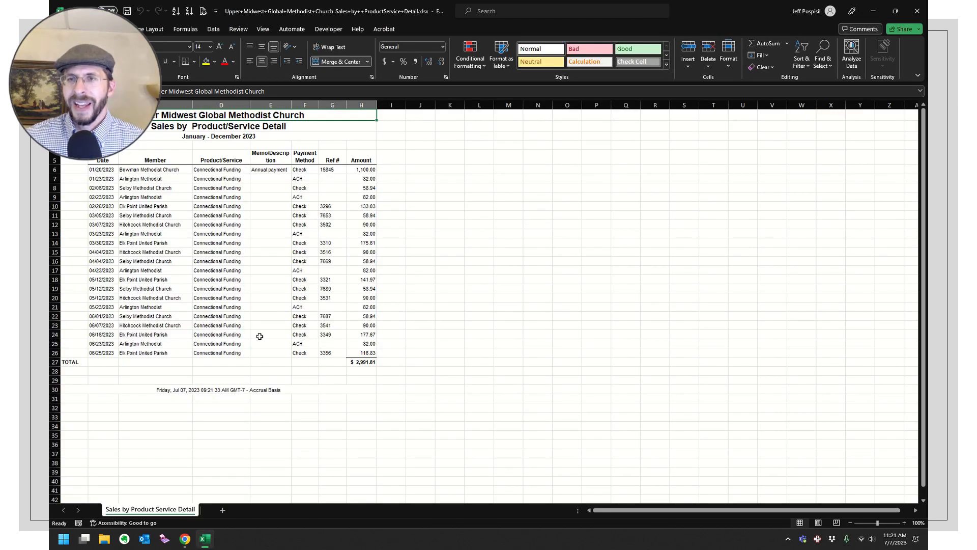
# - Delete the heading rows 1–4 and the leading column A from the export
pyautogui.keyDown('ctrl'); pyautogui.scroll(3, 259, 336); pyautogui.keyUp('ctrl')
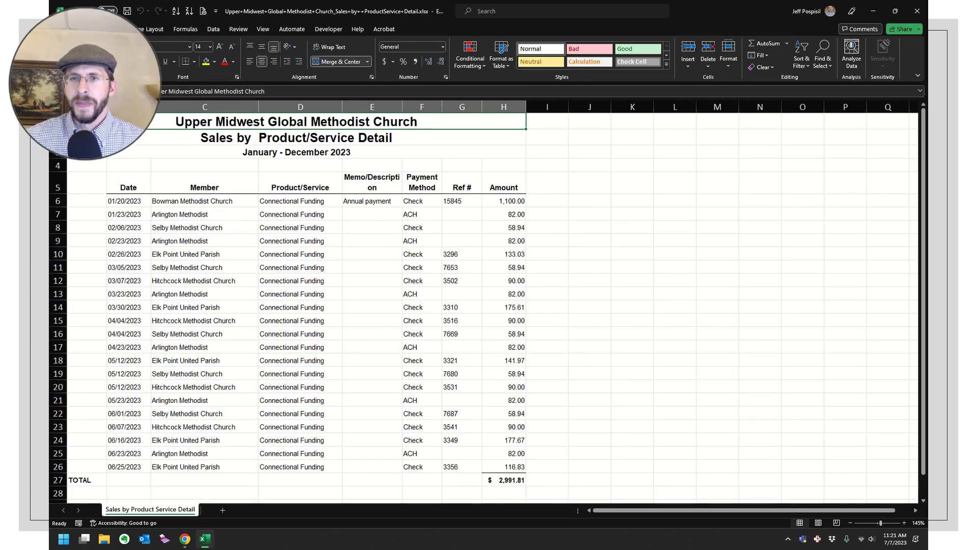
pyautogui.moveTo(58, 121); pyautogui.dragTo(58, 159)
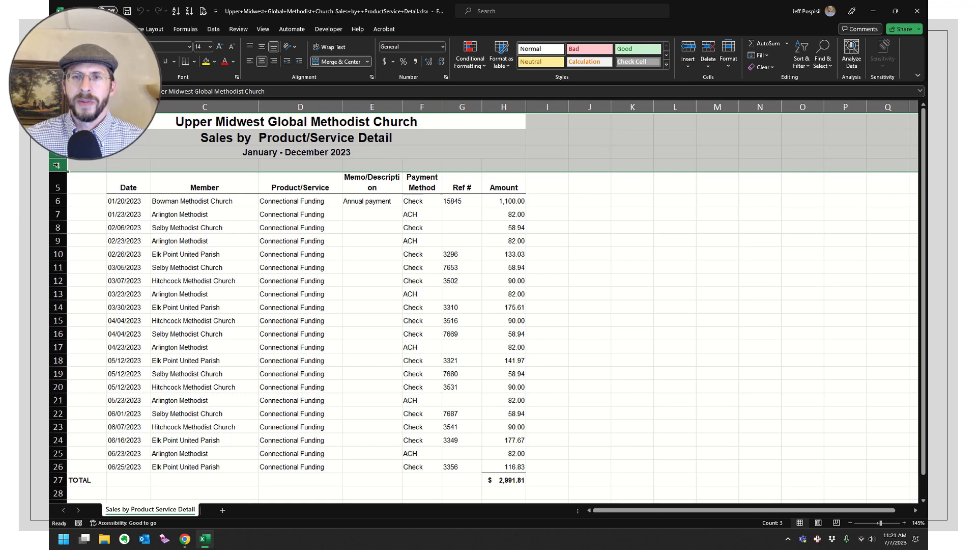
pyautogui.rightClick(105, 145)
pyautogui.click(154, 239)
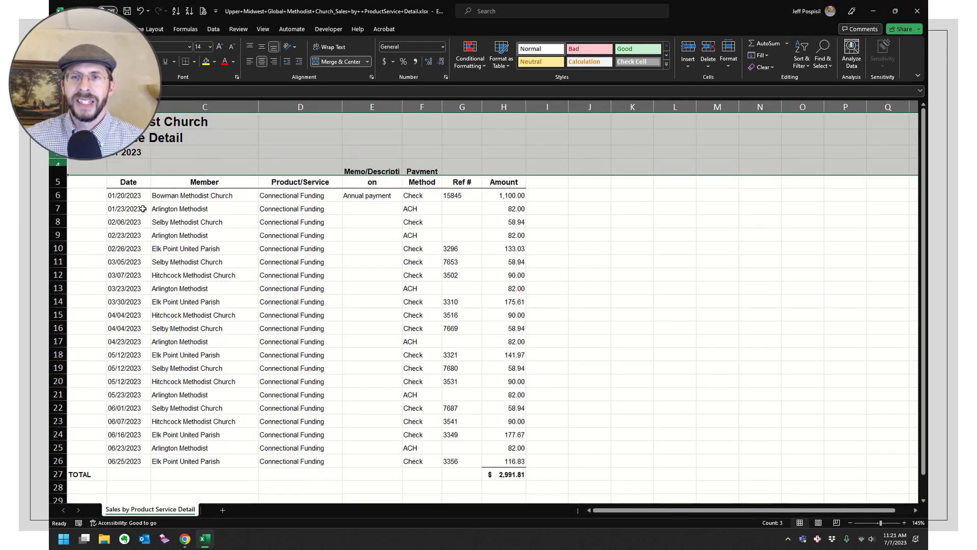
pyautogui.rightClick(97, 107)
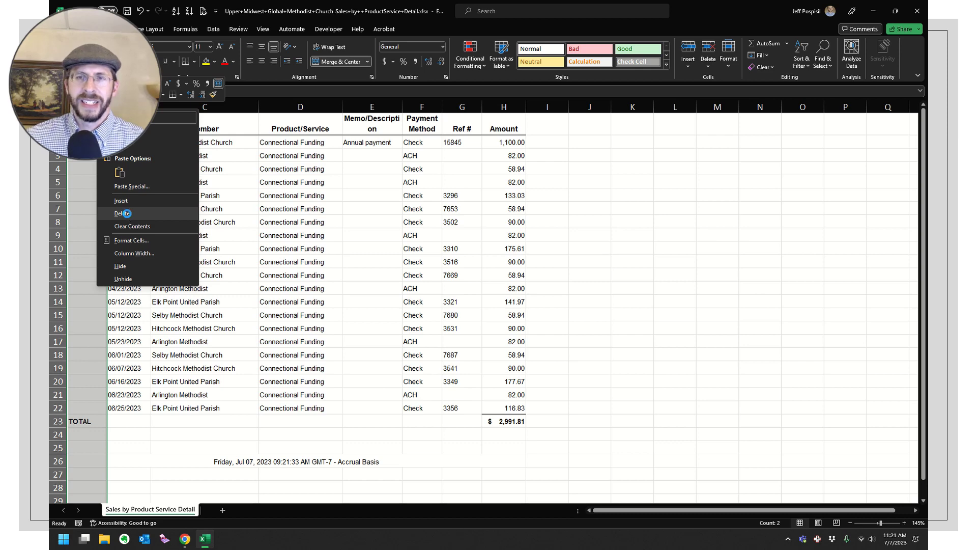
pyautogui.click(128, 218)
# - Delete the TOTAL row 23, then save the workbook and close Excel
pyautogui.scroll(-3, 118, 325)
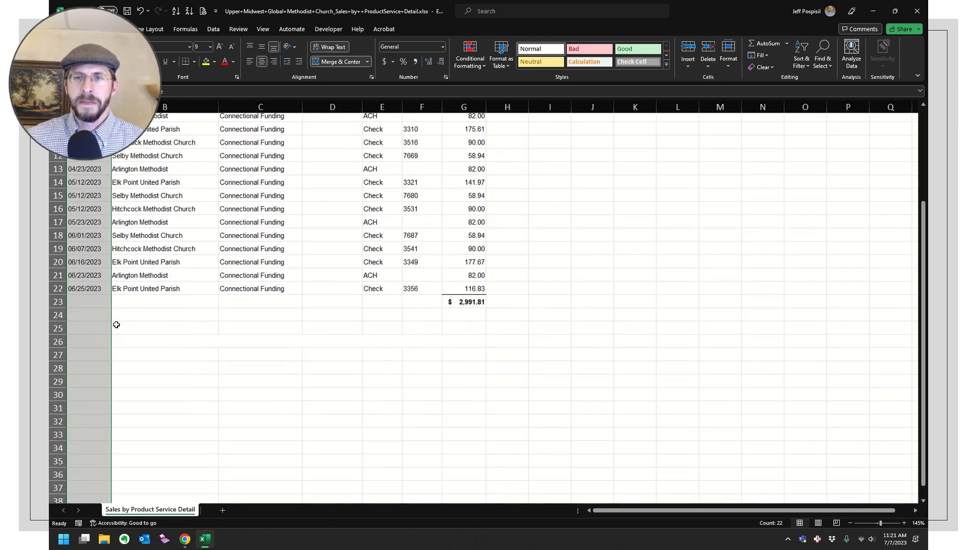
pyautogui.click(60, 302)
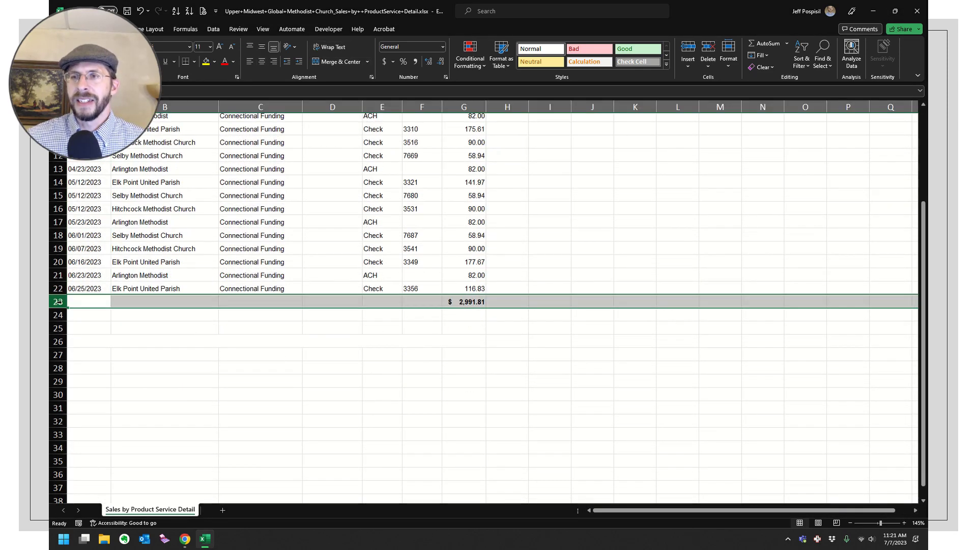
pyautogui.rightClick(62, 303)
pyautogui.click(94, 407)
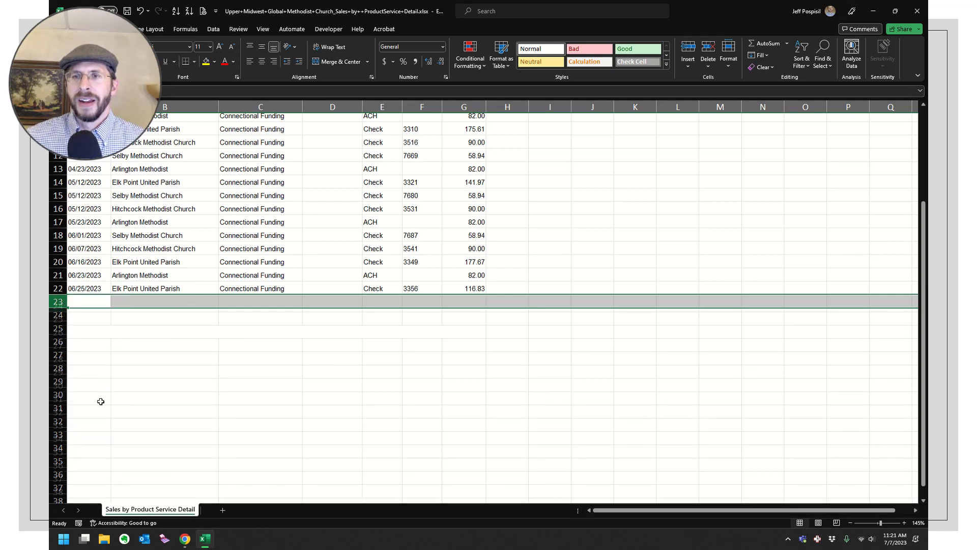
pyautogui.click(223, 366)
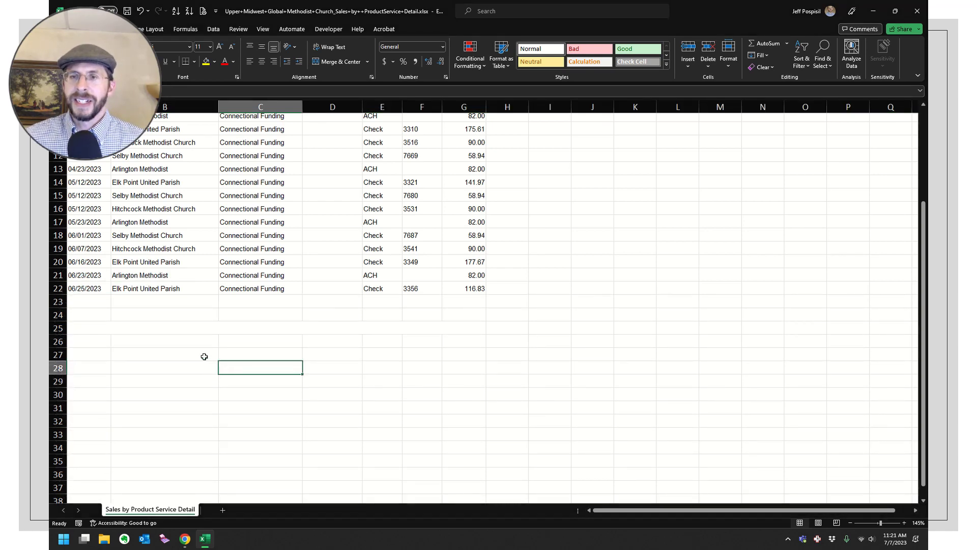
pyautogui.scroll(3, 204, 356)
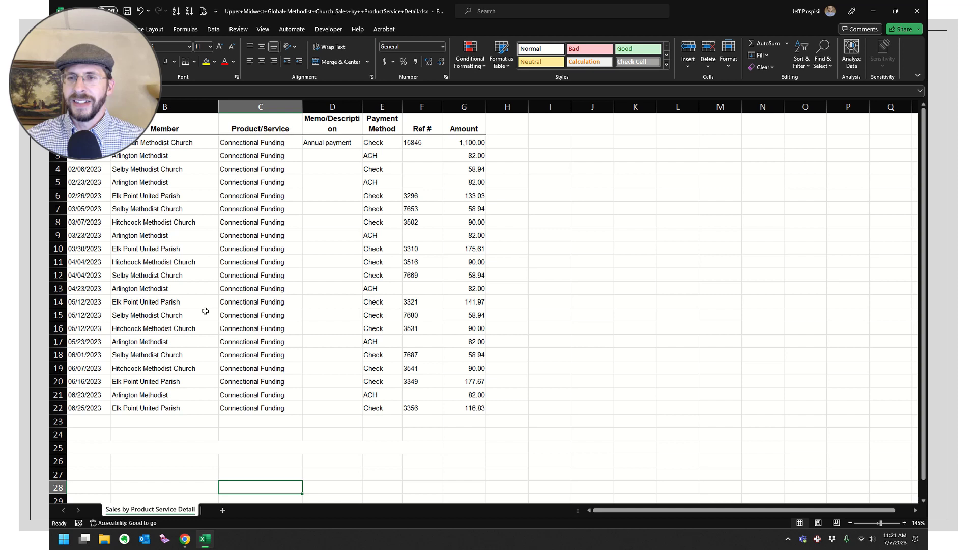
pyautogui.click(127, 10)
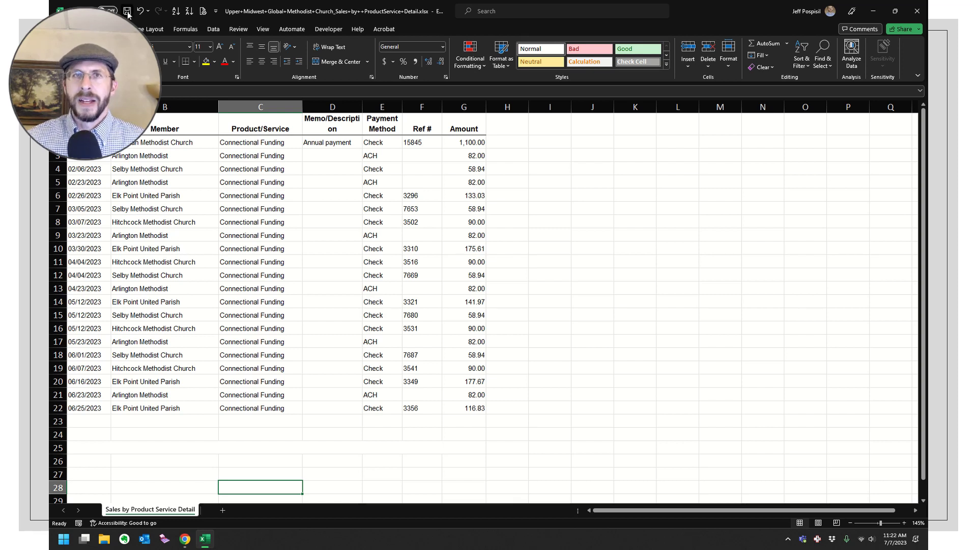
pyautogui.click(925, 14)
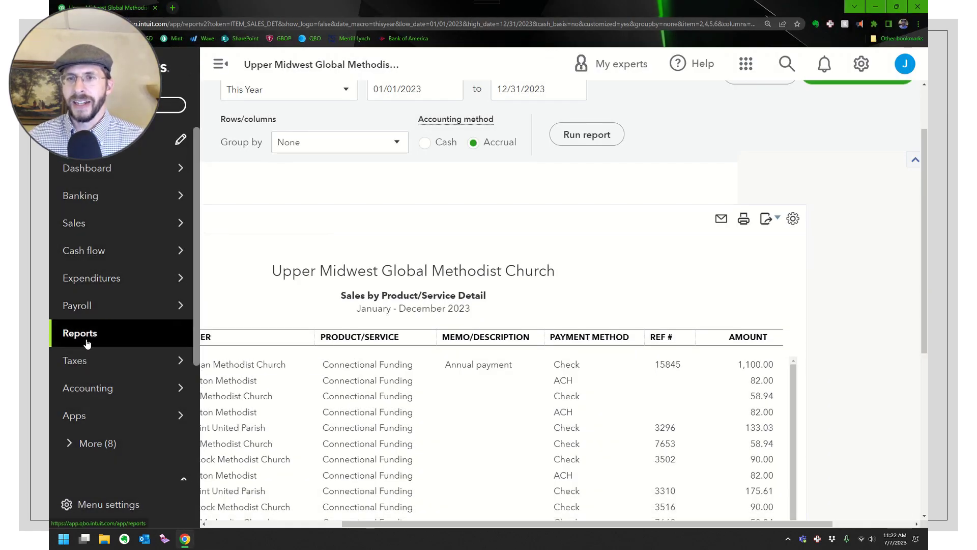
# - Return to the report list and open Member Contact List under Sales and customers
pyautogui.scroll(2, 335, 200)
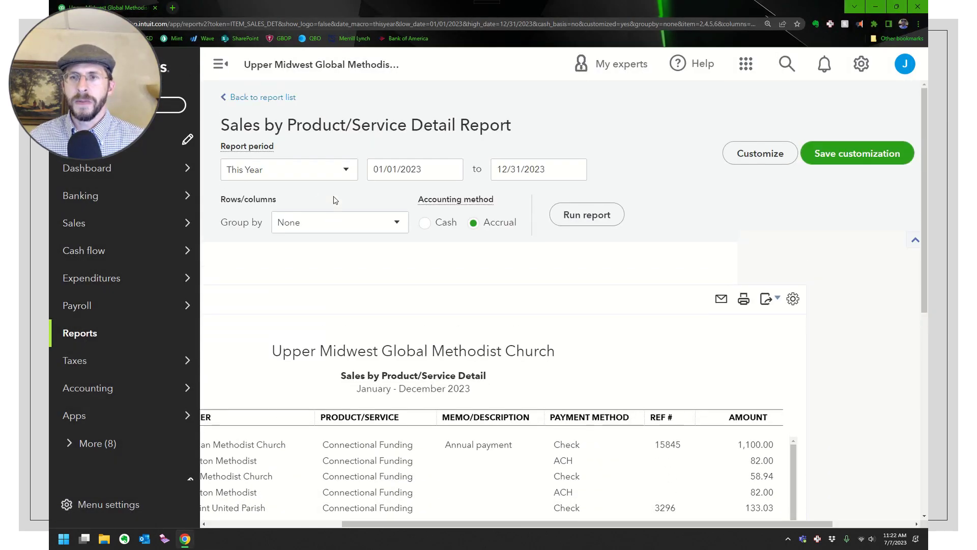
pyautogui.click(267, 98)
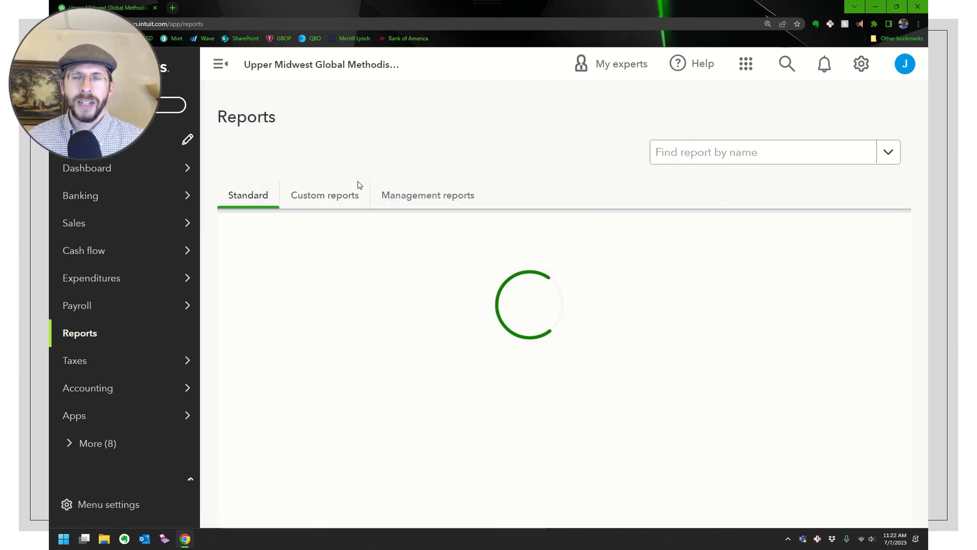
pyautogui.scroll(-3, 363, 269)
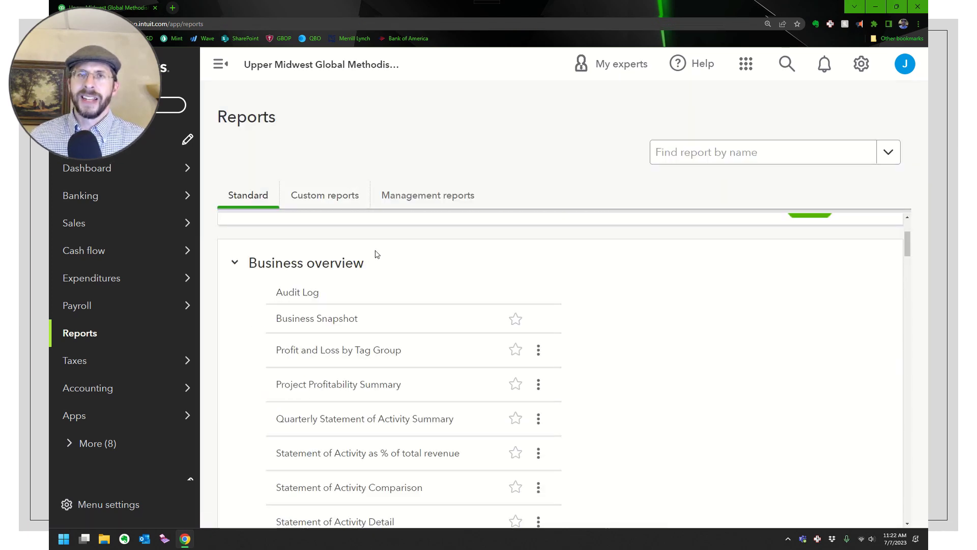
pyautogui.scroll(-12, 421, 245)
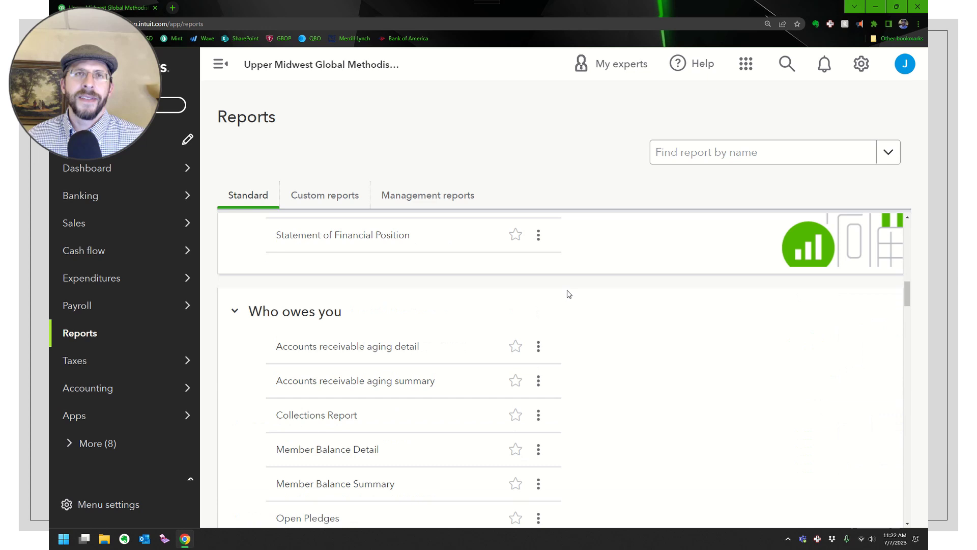
pyautogui.scroll(-10, 569, 294)
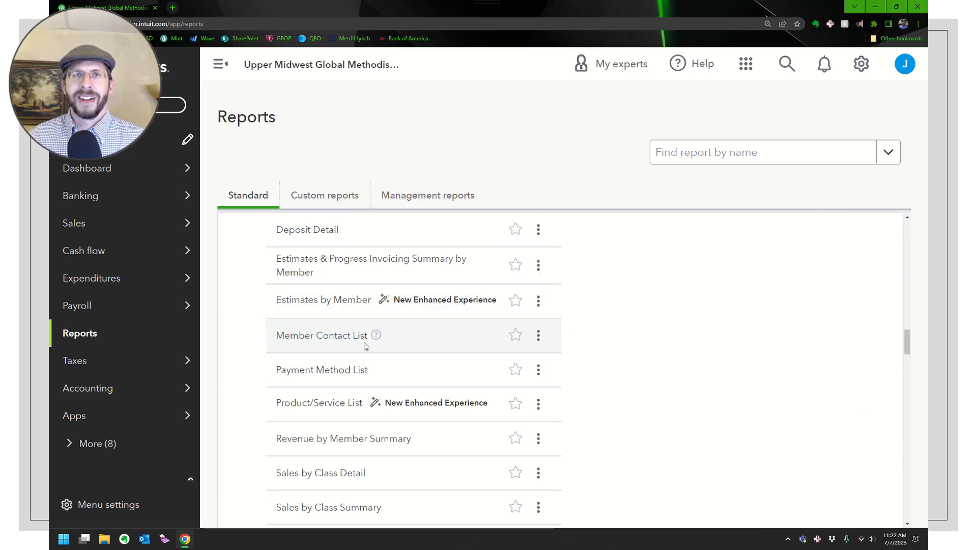
pyautogui.click(343, 337)
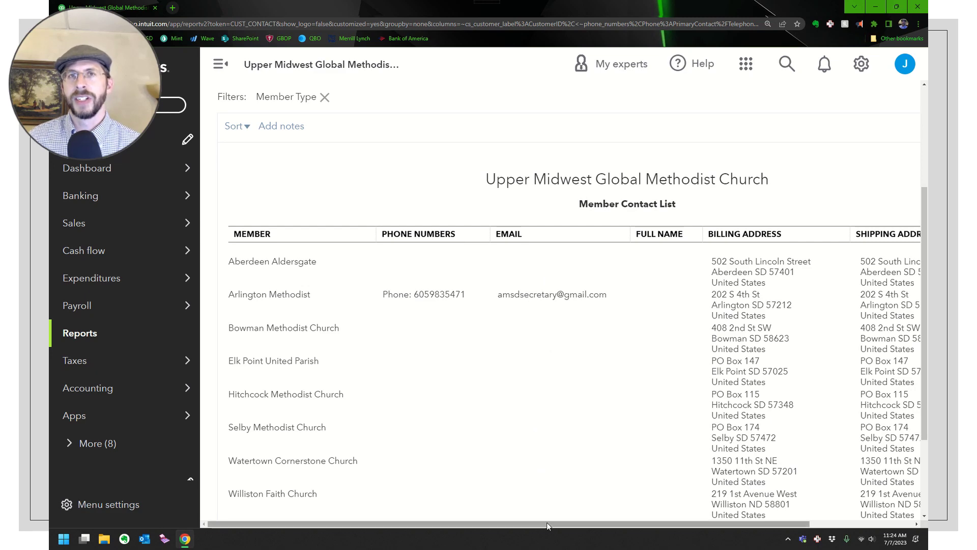
# - Remove the Phone Numbers, Email, Full Name, Shipping Address and Billing Address columns
pyautogui.moveTo(544, 524); pyautogui.dragTo(649, 521)
pyautogui.scroll(3, 815, 162)
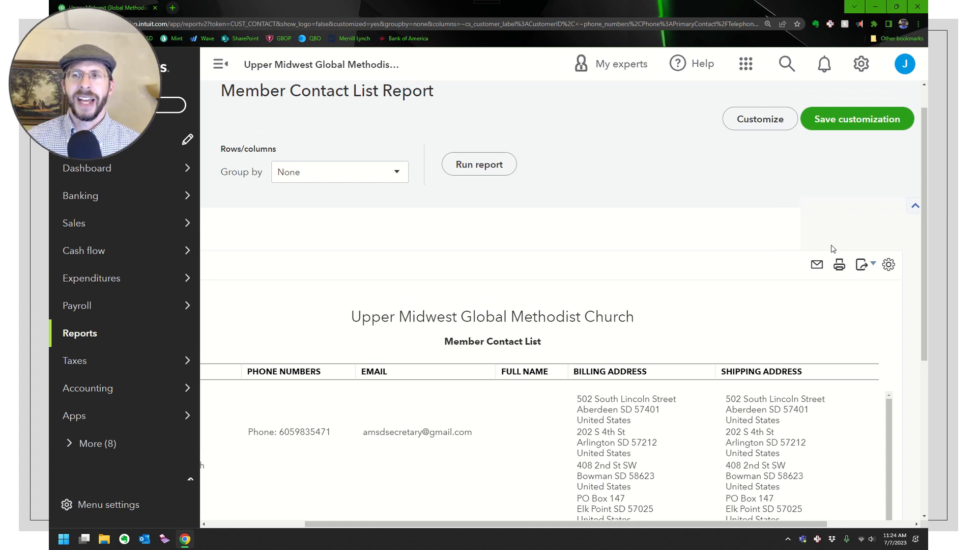
pyautogui.click(888, 264)
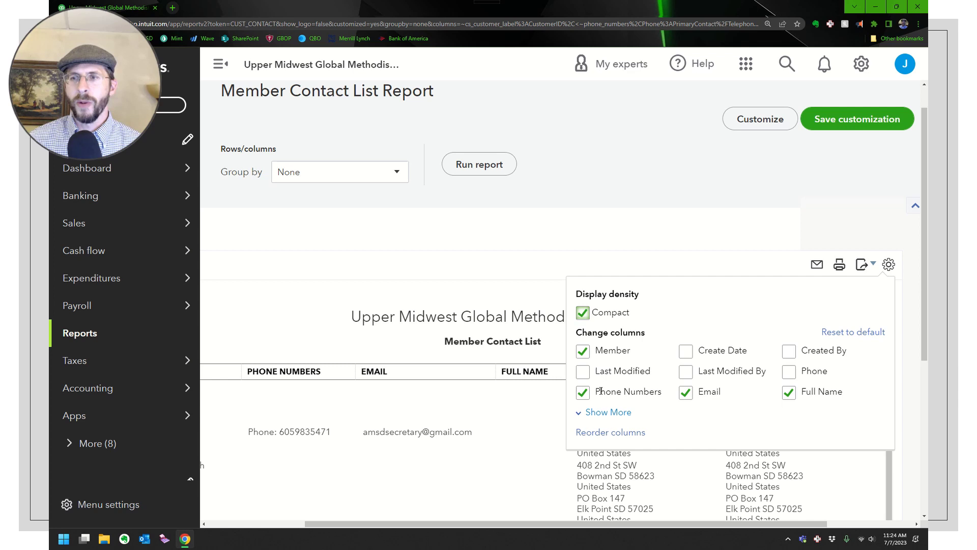
pyautogui.click(590, 411)
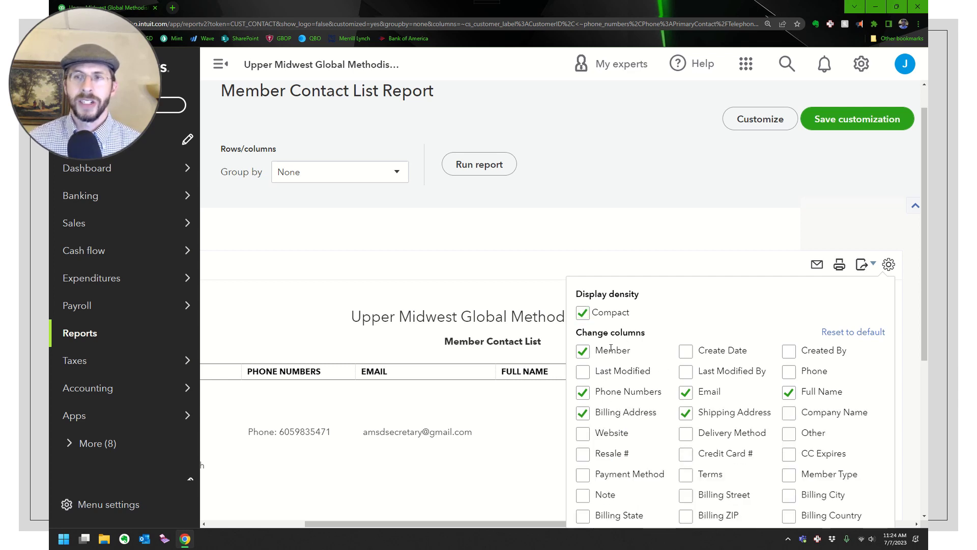
pyautogui.click(583, 392)
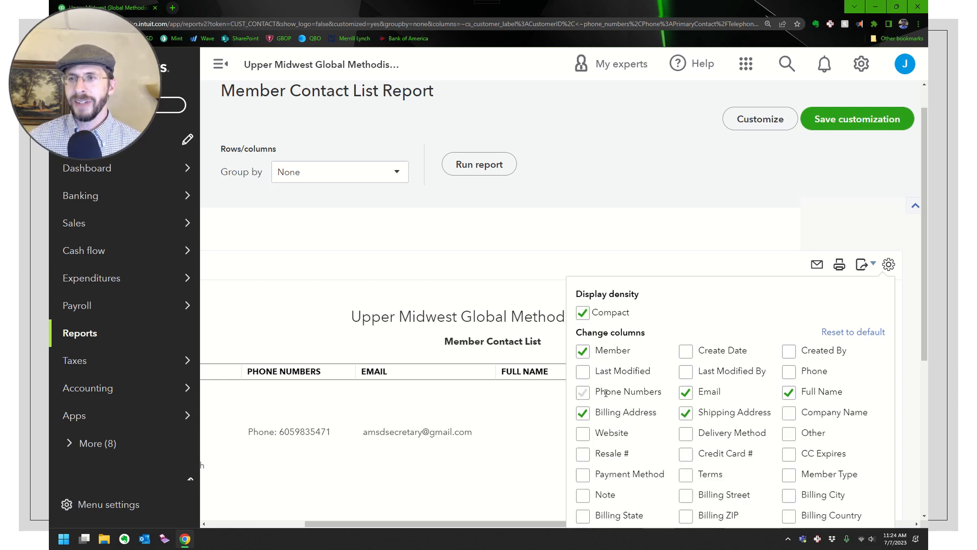
pyautogui.click(687, 393)
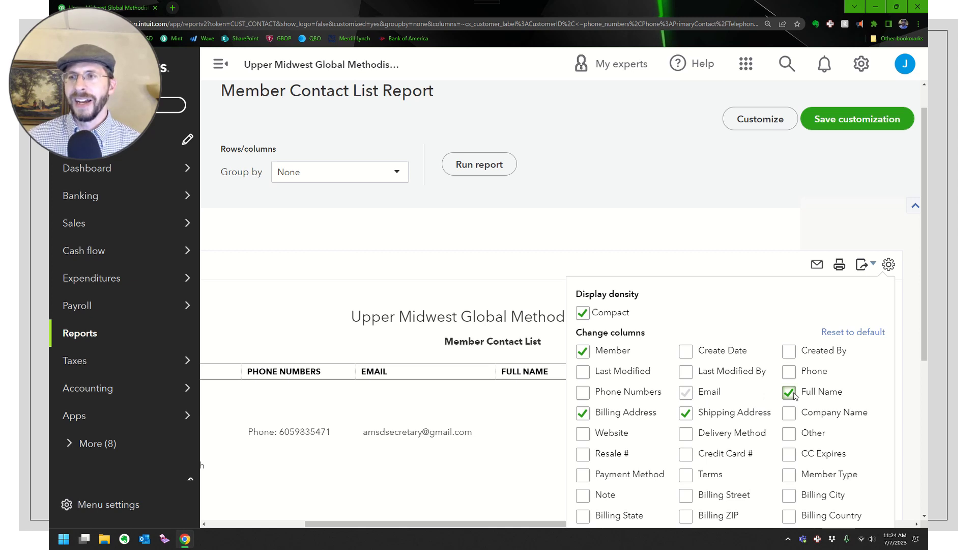
pyautogui.click(790, 393)
pyautogui.click(687, 413)
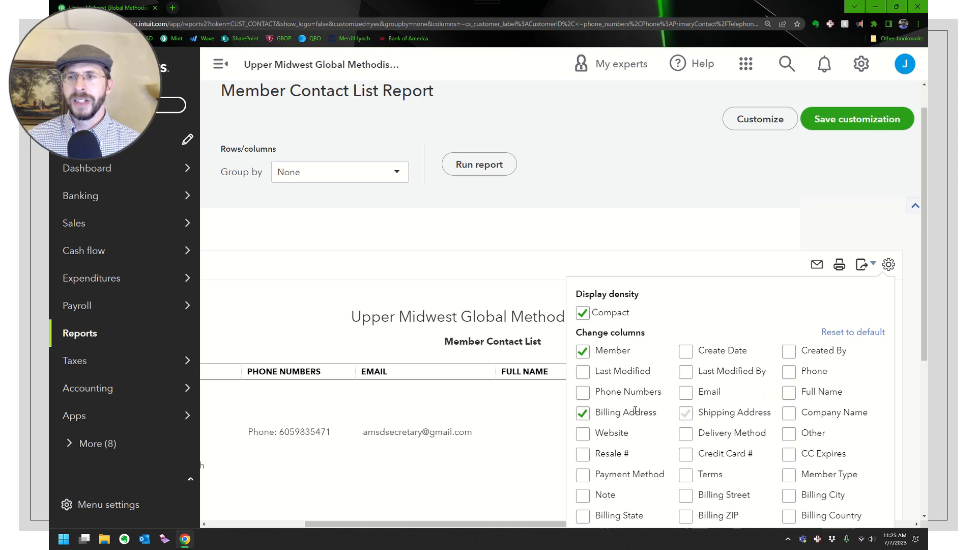
pyautogui.click(590, 413)
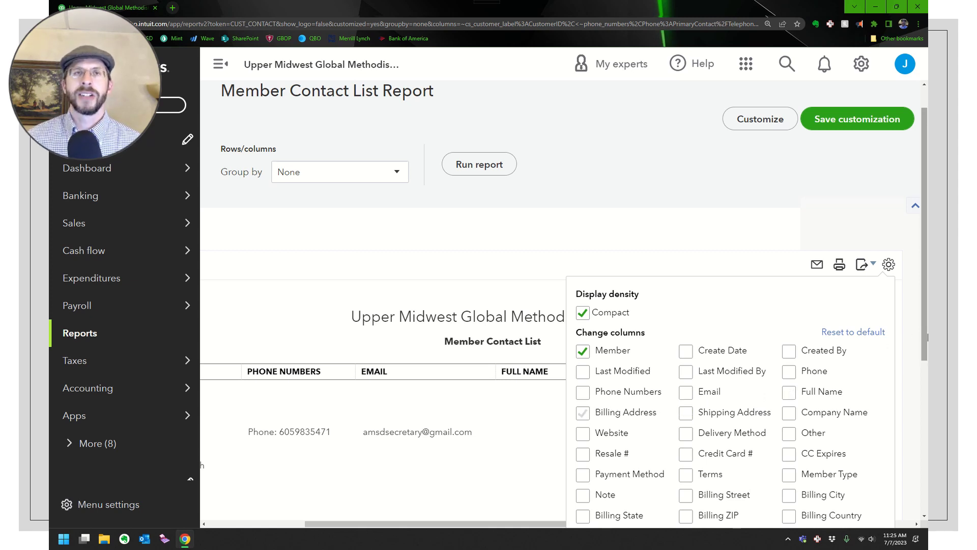
# - Add the Billing Street, City, State and ZIP columns and refresh the report
pyautogui.moveTo(925, 341); pyautogui.dragTo(924, 428)
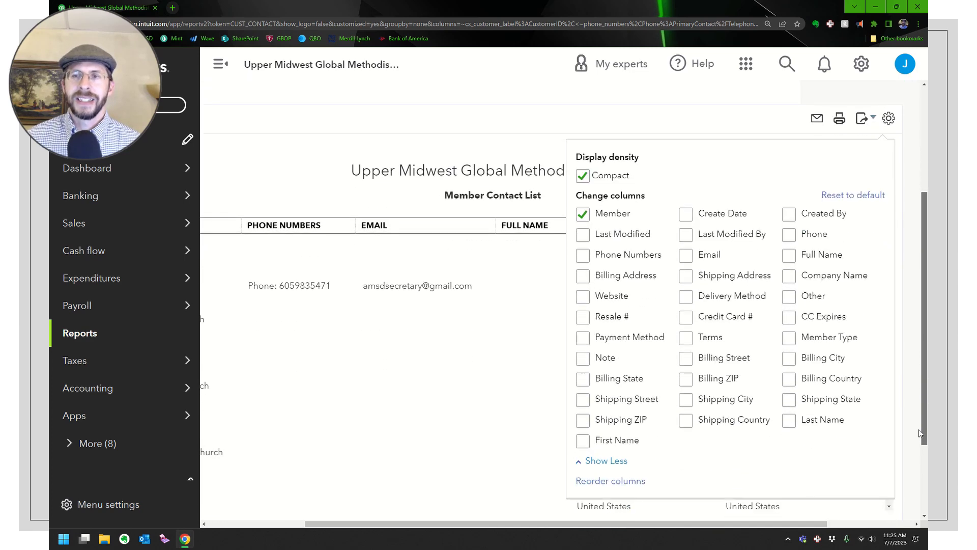
pyautogui.scroll(-2, 777, 419)
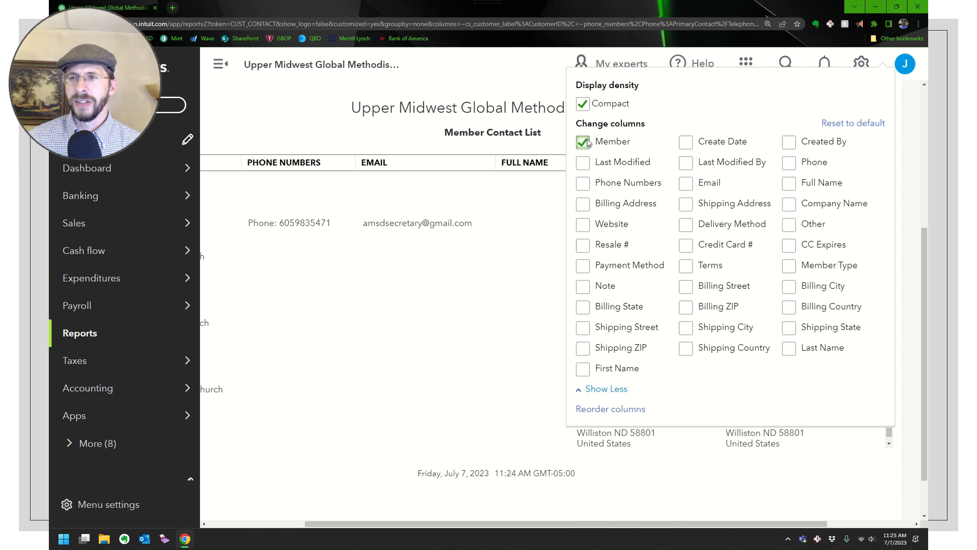
pyautogui.click(686, 290)
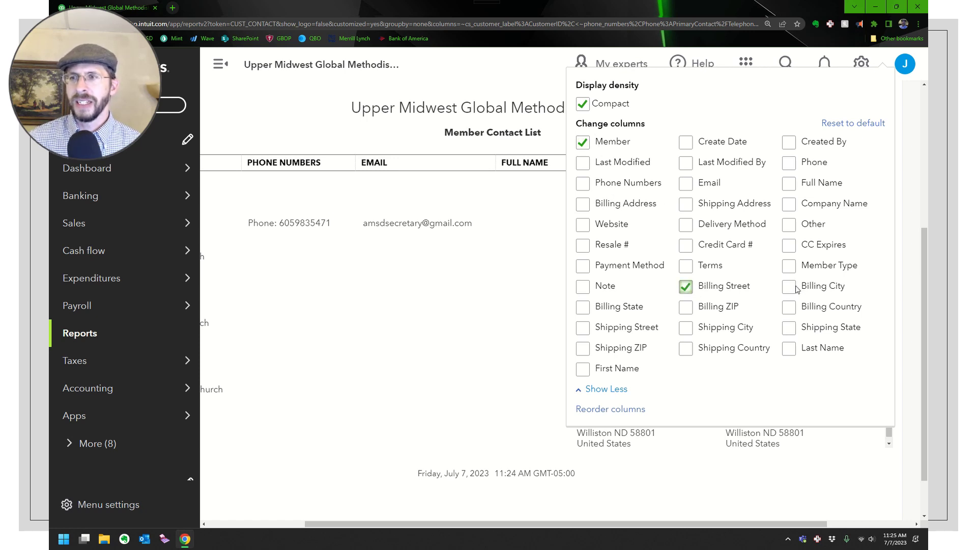
pyautogui.click(790, 288)
pyautogui.click(585, 308)
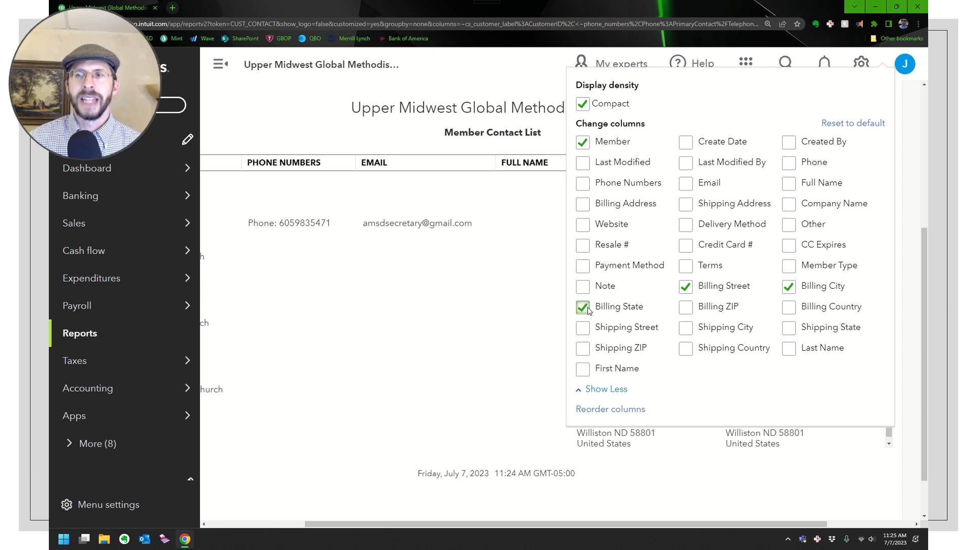
pyautogui.click(686, 309)
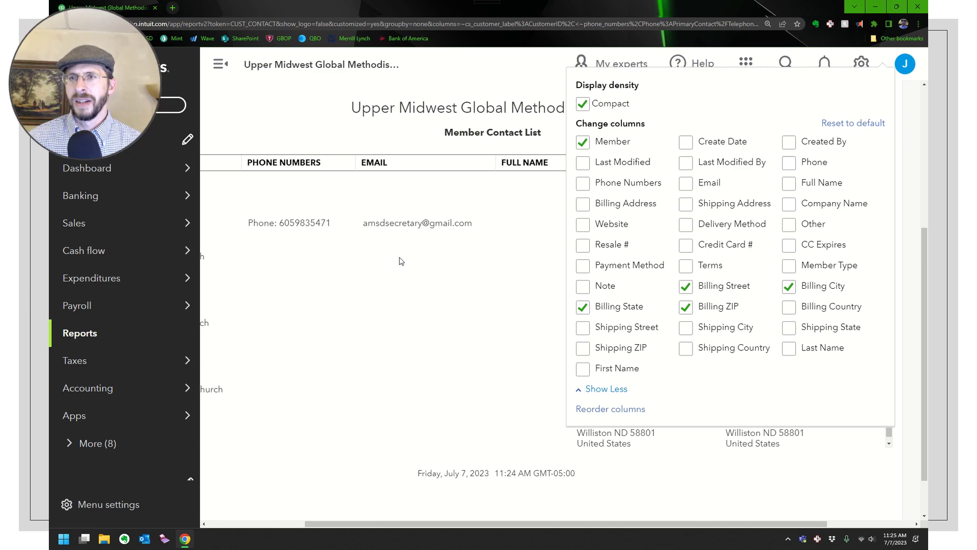
pyautogui.click(380, 264)
# - Export the Member Contact List to Excel and open the downloaded spreadsheet
pyautogui.scroll(-3, 467, 267)
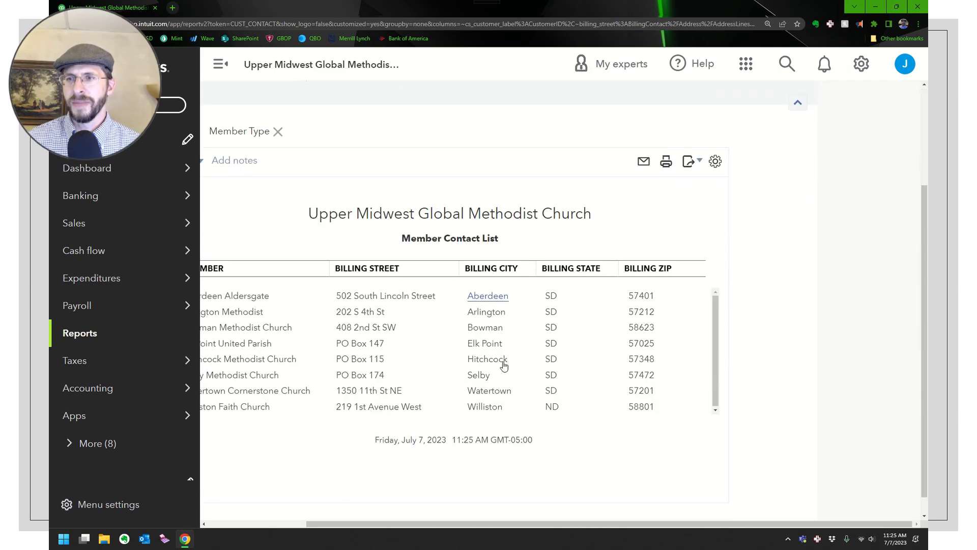
pyautogui.moveTo(658, 523); pyautogui.dragTo(494, 526)
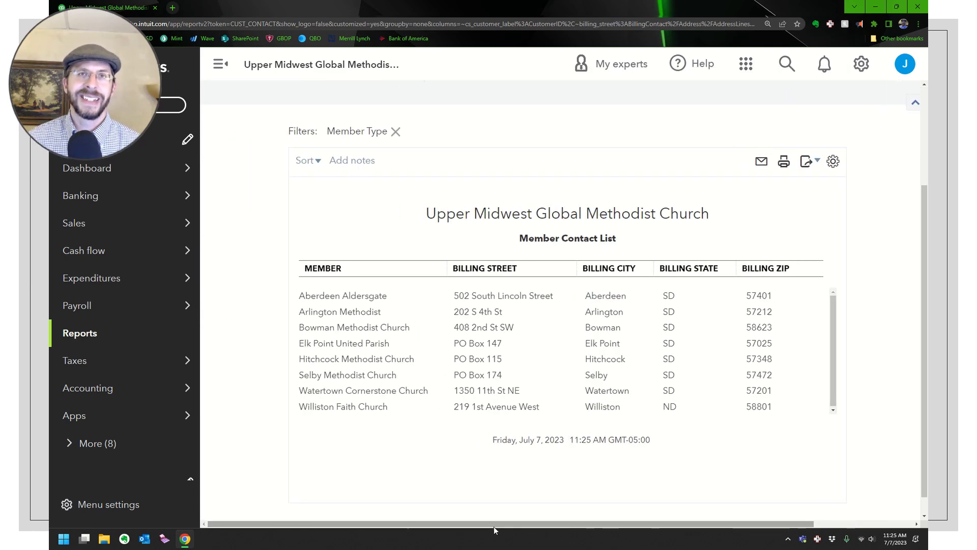
pyautogui.click(811, 165)
pyautogui.click(764, 192)
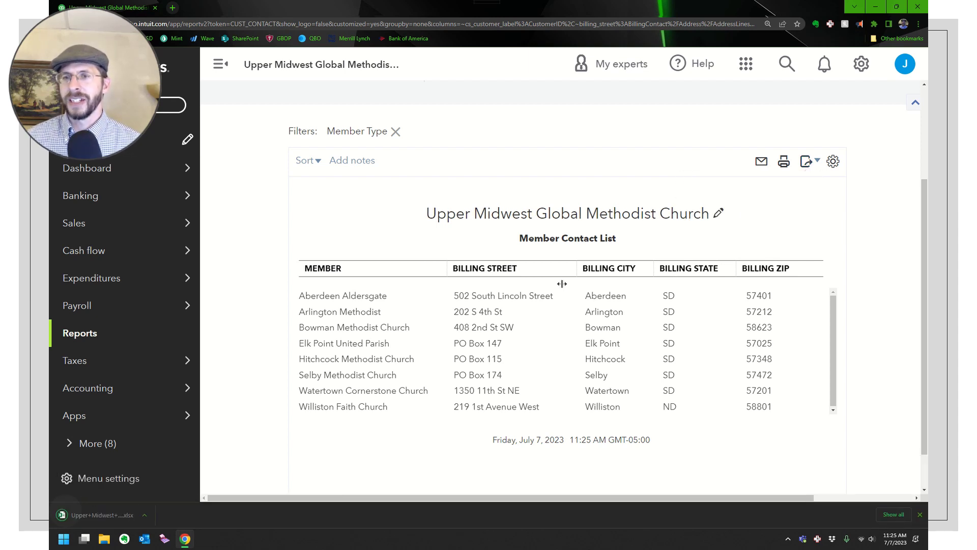
pyautogui.click(109, 515)
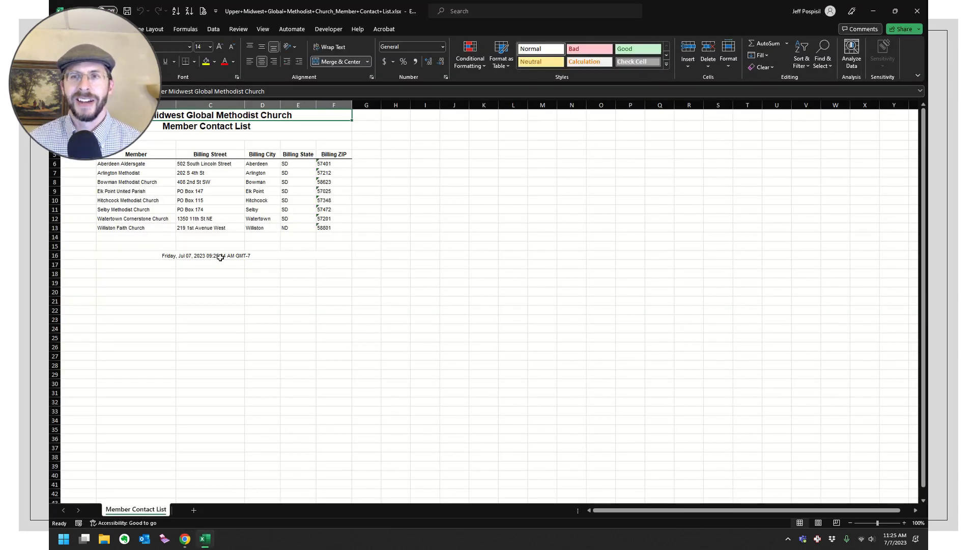
# - Delete title rows 1–4 and the empty column A from the contact export
pyautogui.keyDown('ctrl'); pyautogui.scroll(3, 160, 222); pyautogui.keyUp('ctrl')
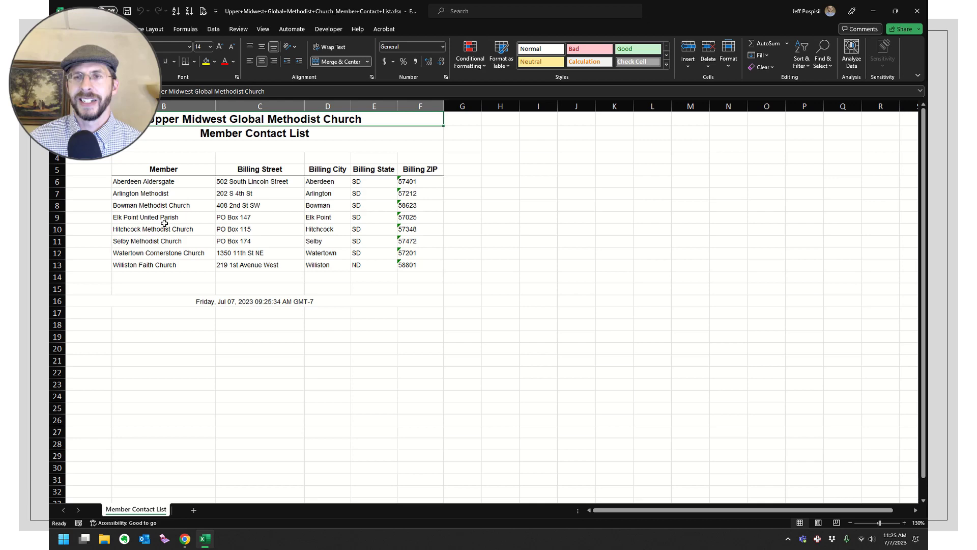
pyautogui.moveTo(57, 121); pyautogui.dragTo(57, 165)
pyautogui.rightClick(140, 135)
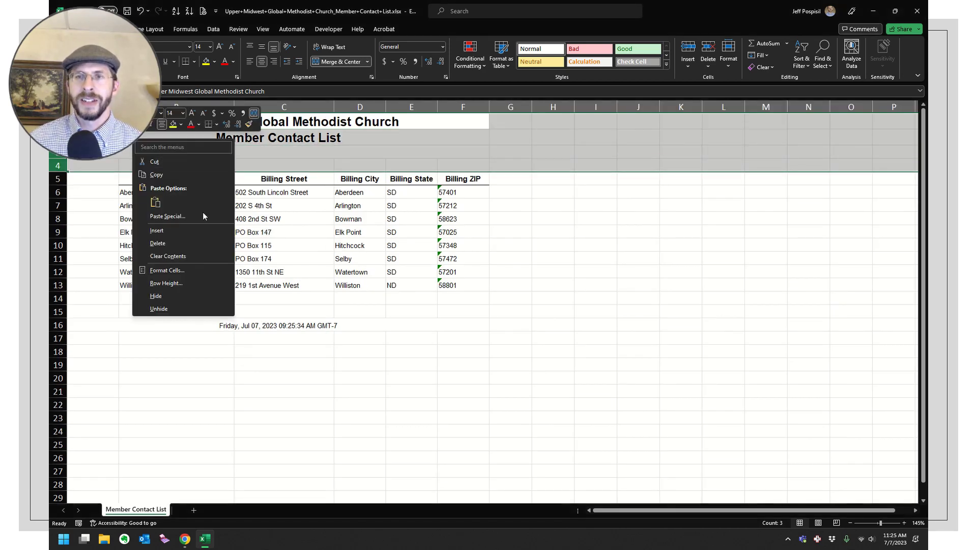
pyautogui.click(185, 244)
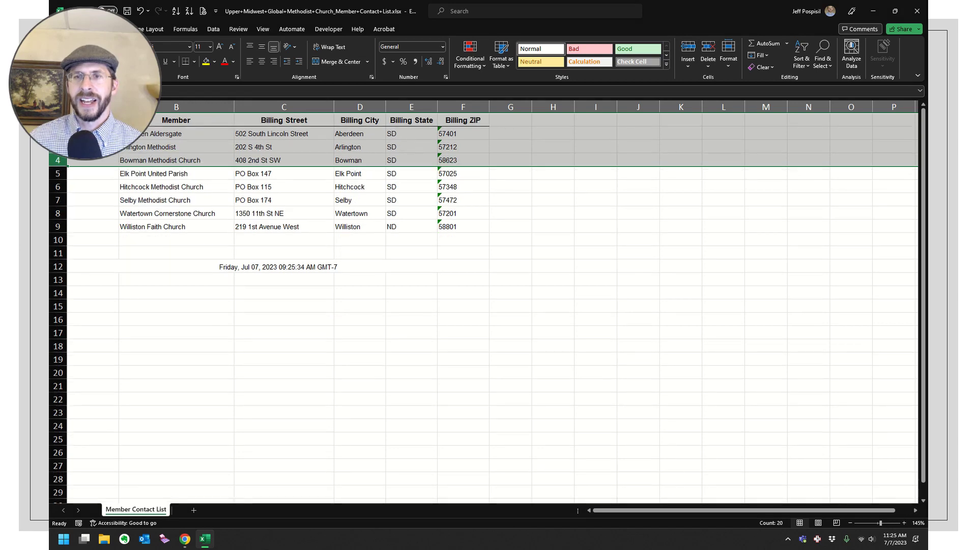
pyautogui.rightClick(100, 105)
pyautogui.click(124, 205)
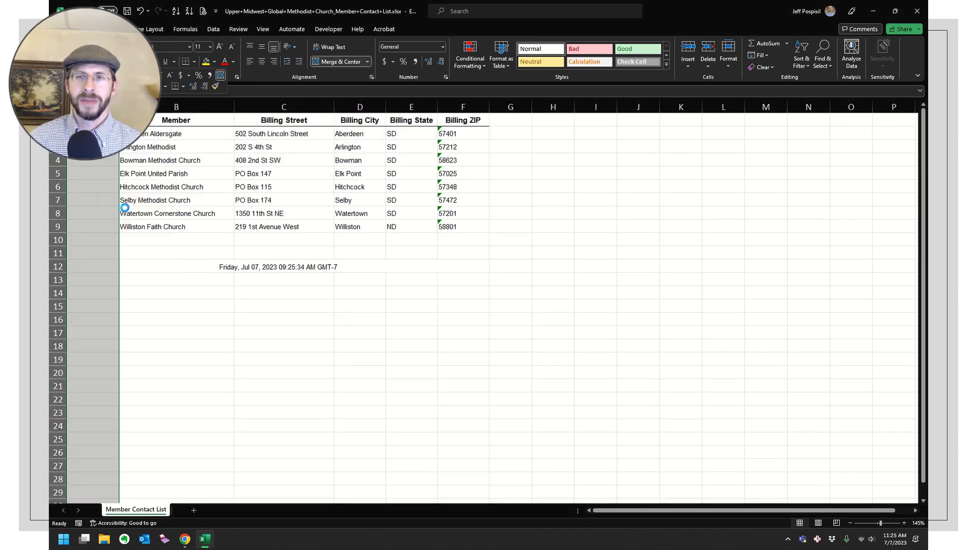
# - Clear the timestamp row, then save the spreadsheet and close Excel
pyautogui.click(223, 260)
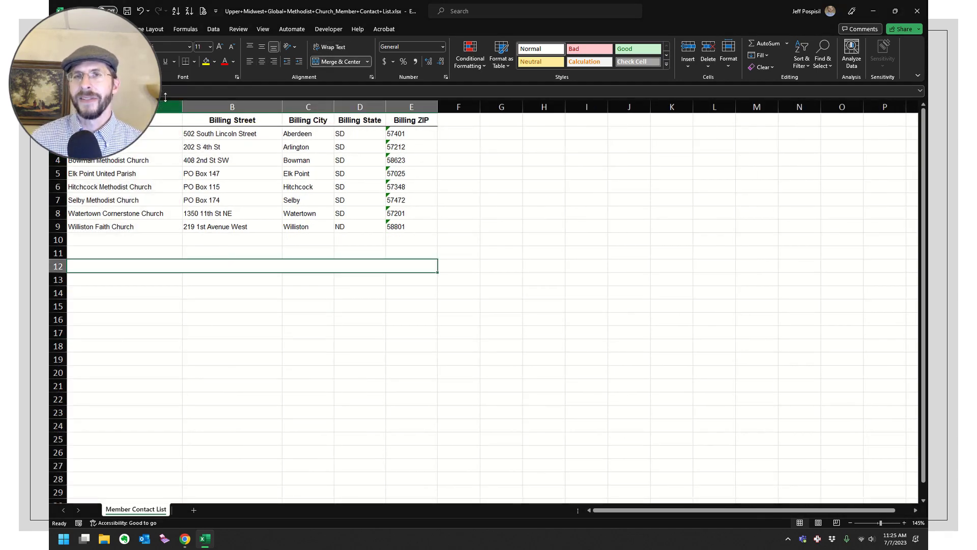
pyautogui.click(127, 11)
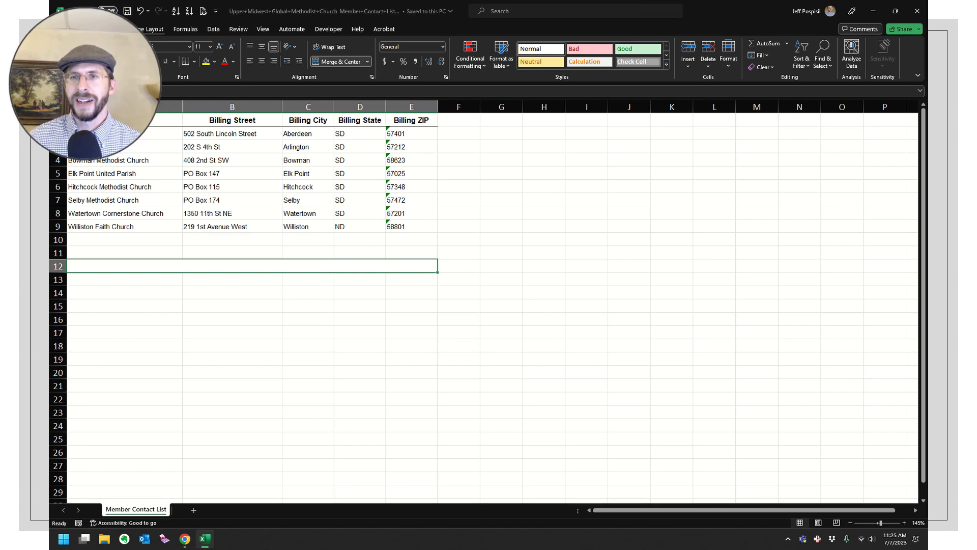
pyautogui.click(924, 3)
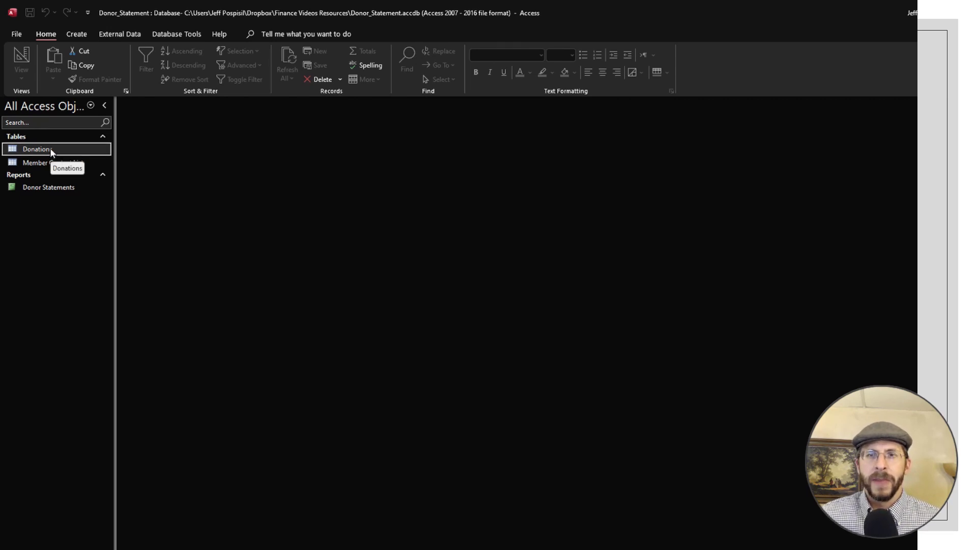
# - Open the Donations and Member Contact List tables to confirm both are empty
pyautogui.click(49, 163)
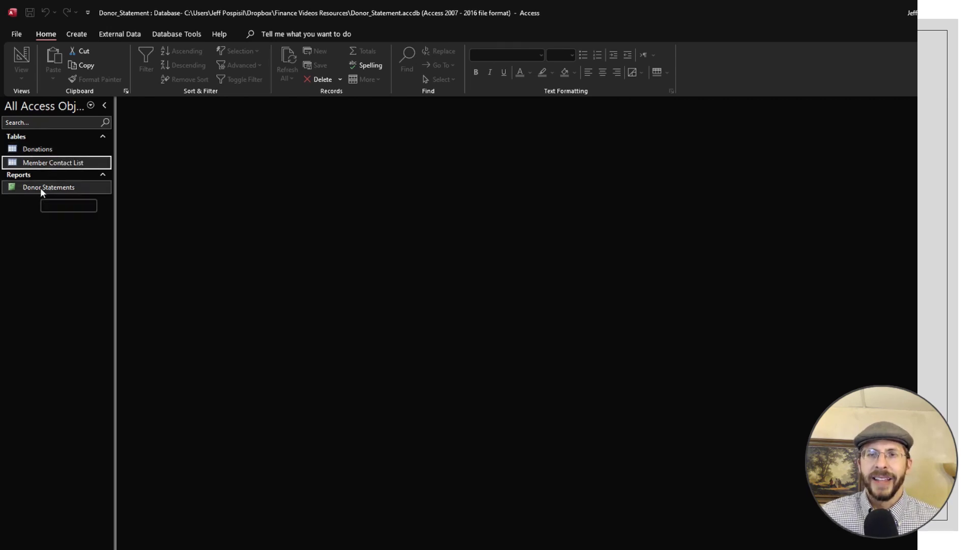
pyautogui.doubleClick(36, 148)
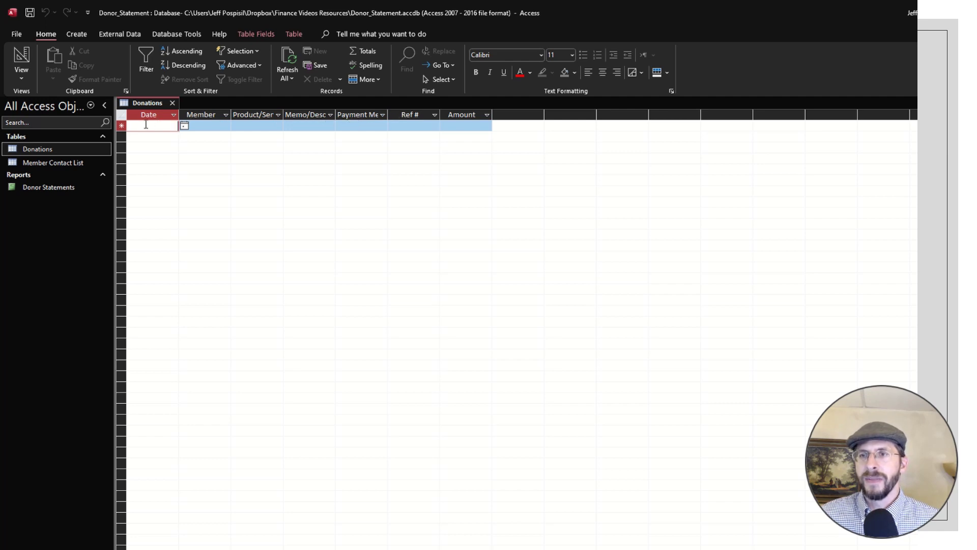
pyautogui.click(36, 163)
pyautogui.doubleClick(35, 163)
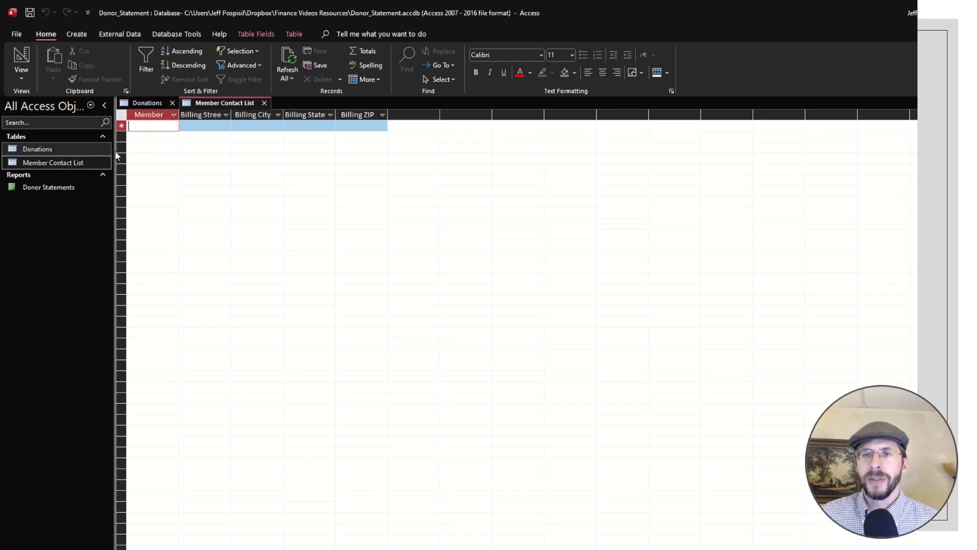
# - Close both tables and start importing the giving detail spreadsheet from Downloads into Donations
pyautogui.click(264, 102)
pyautogui.click(173, 103)
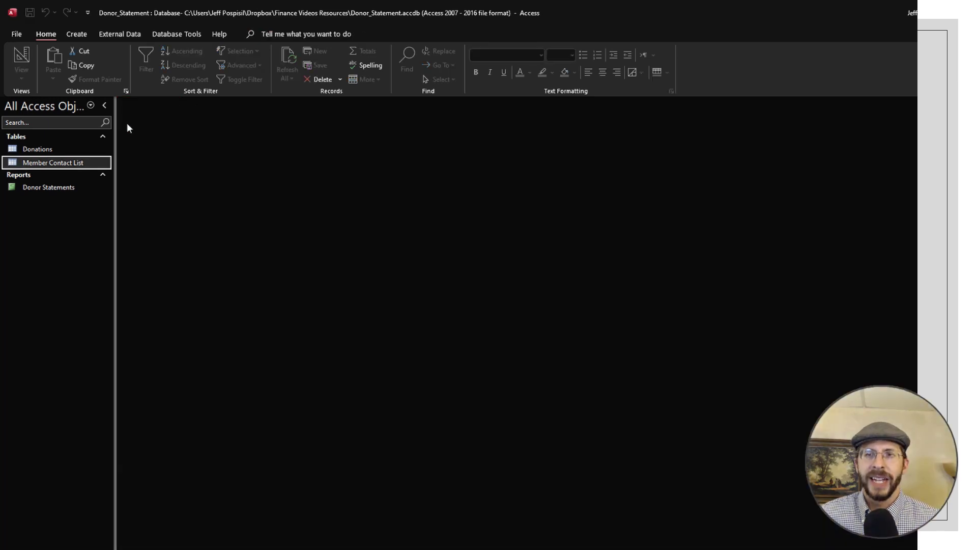
pyautogui.click(42, 151)
pyautogui.rightClick(42, 151)
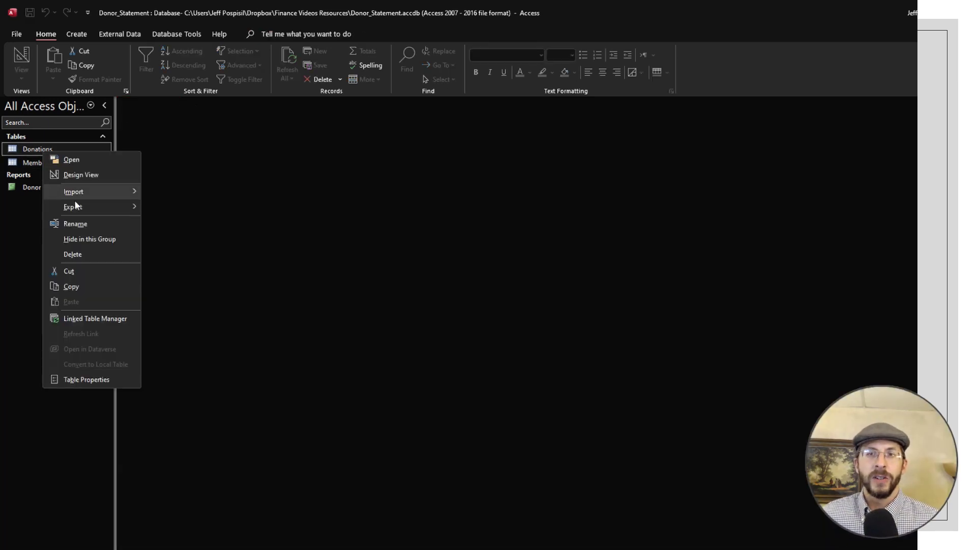
pyautogui.moveTo(97, 192)
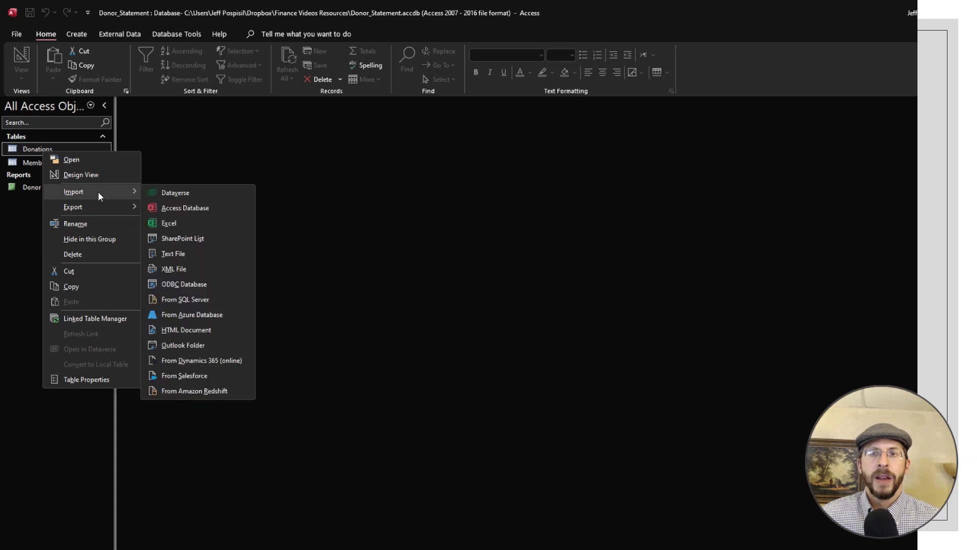
pyautogui.click(182, 223)
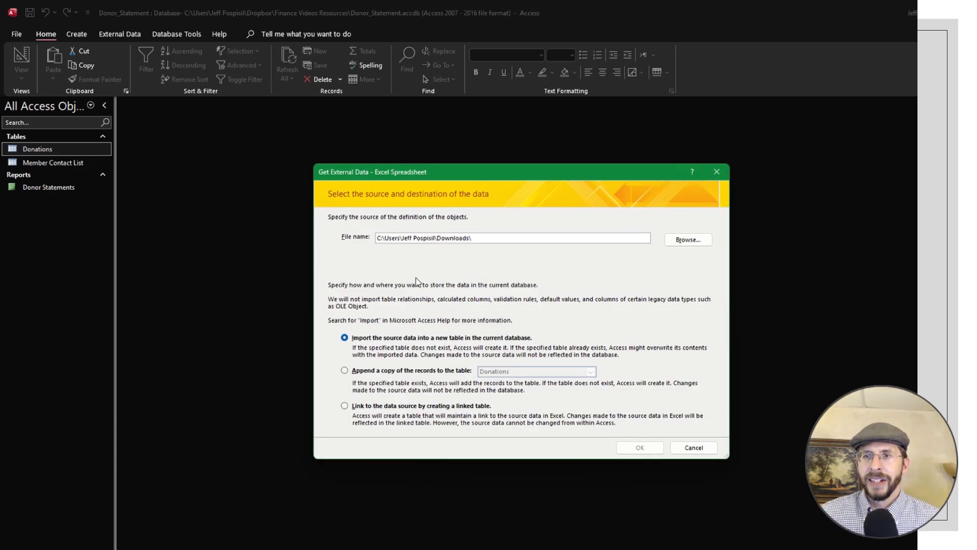
pyautogui.click(683, 240)
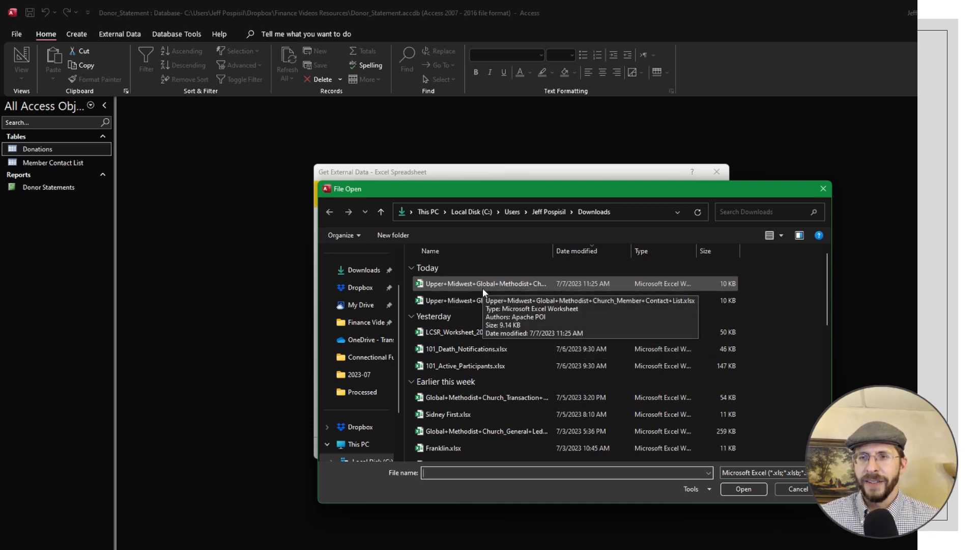
pyautogui.doubleClick(483, 288)
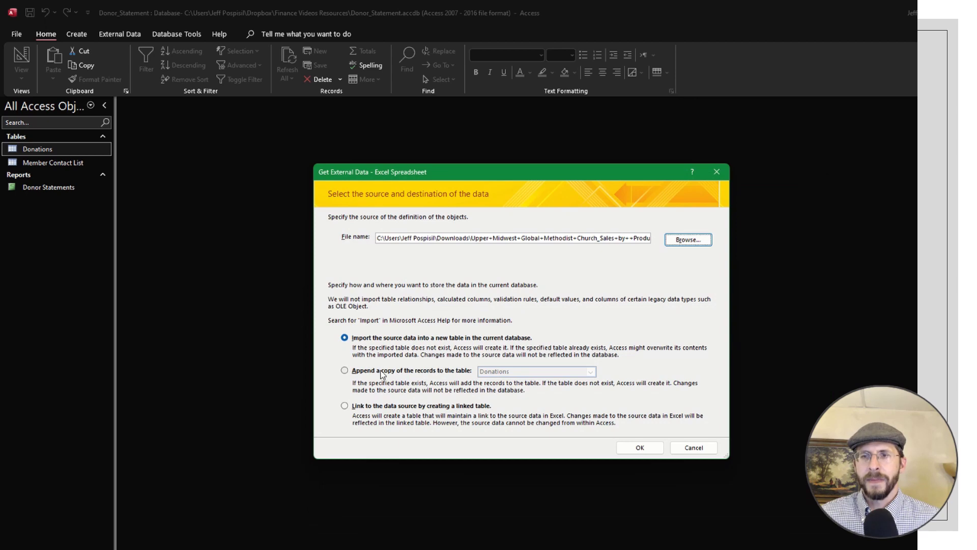
# - Append the records to the Donations table, finish the import, and open Donations to check them
pyautogui.click(383, 371)
pyautogui.click(640, 448)
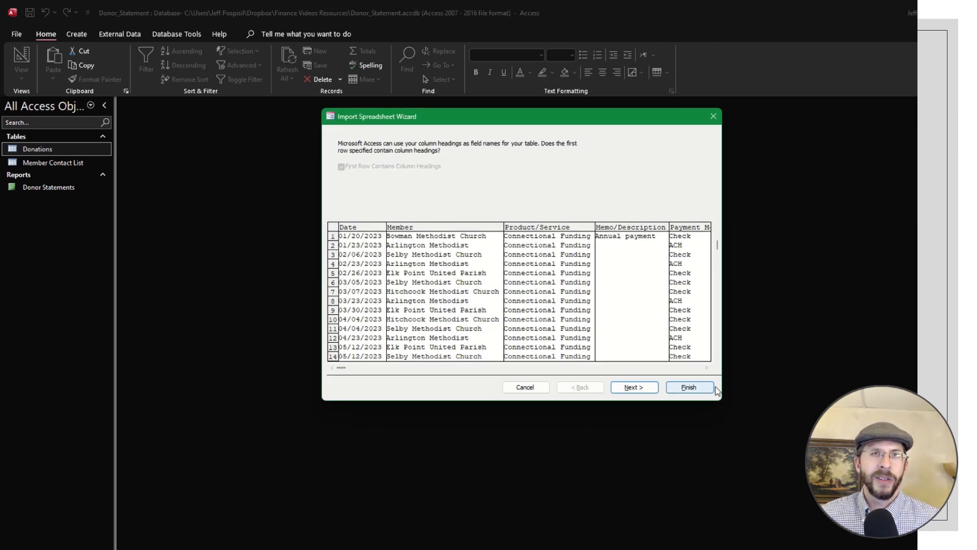
pyautogui.click(689, 387)
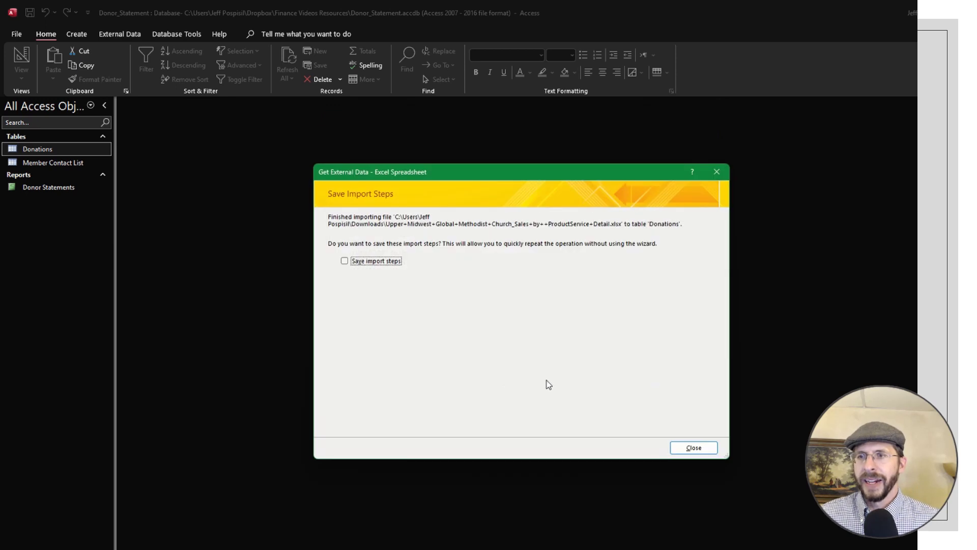
pyautogui.click(694, 448)
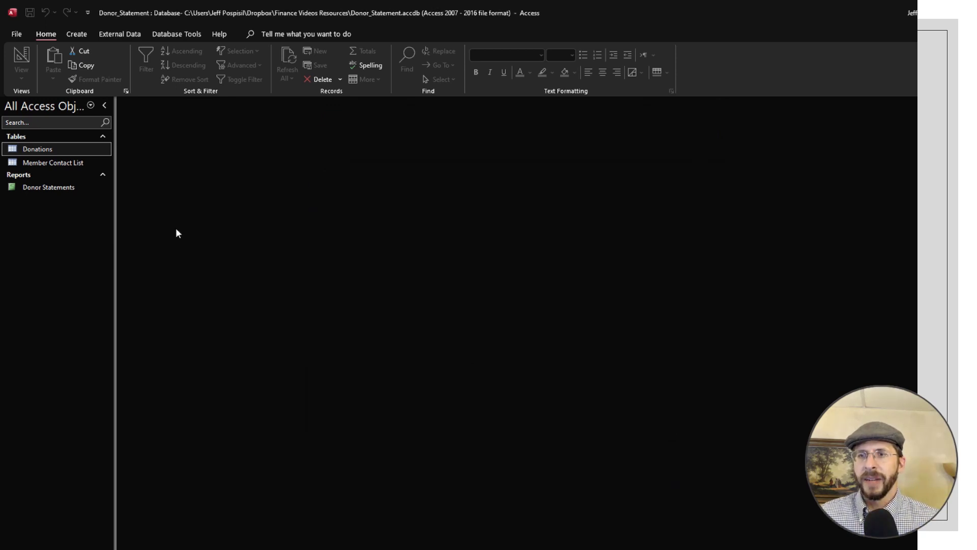
pyautogui.doubleClick(48, 148)
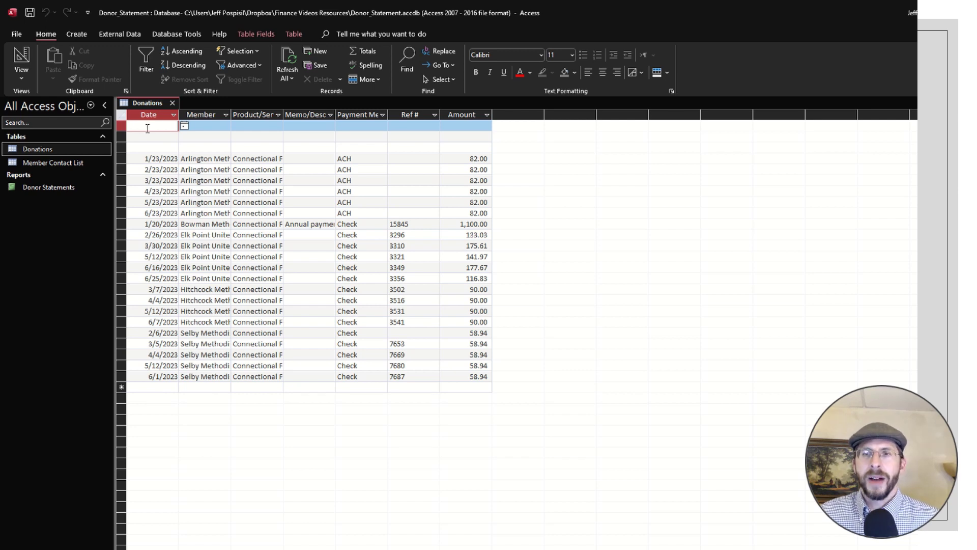
# - Import the member contact list spreadsheet, appending its rows to the Member Contact List table
pyautogui.click(172, 103)
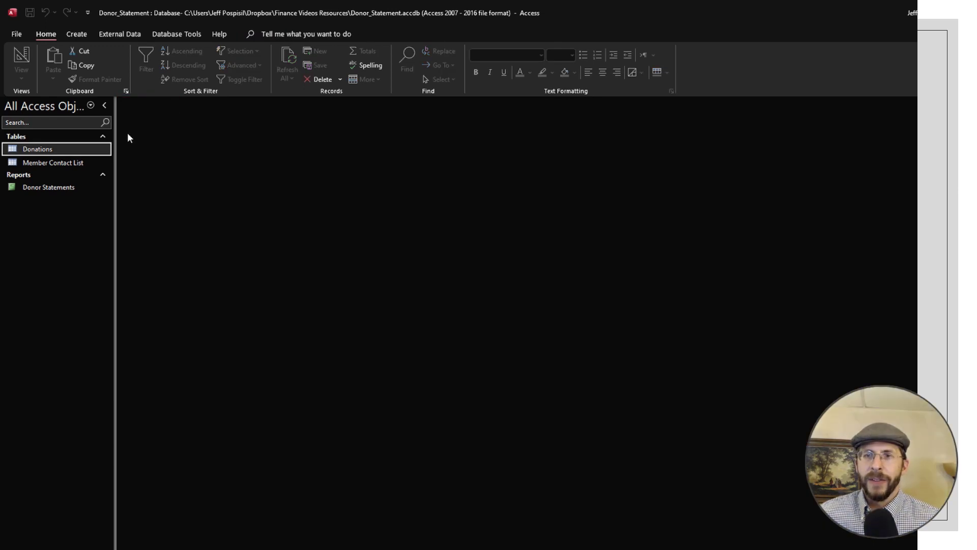
pyautogui.rightClick(65, 161)
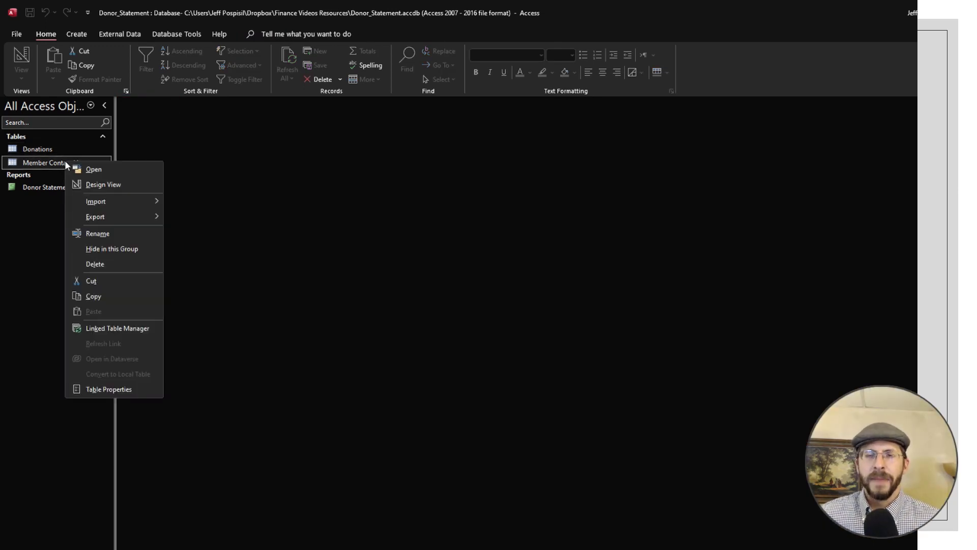
pyautogui.moveTo(132, 203)
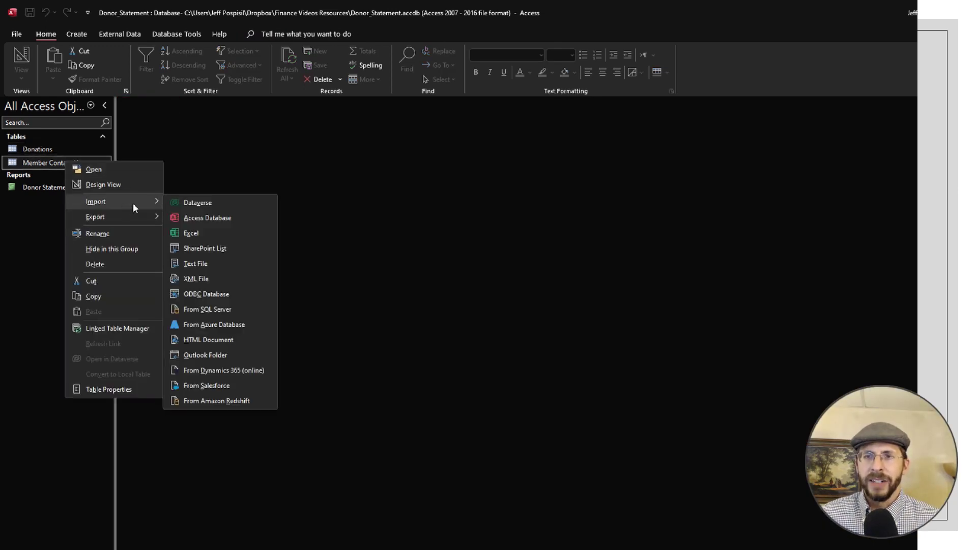
pyautogui.click(192, 233)
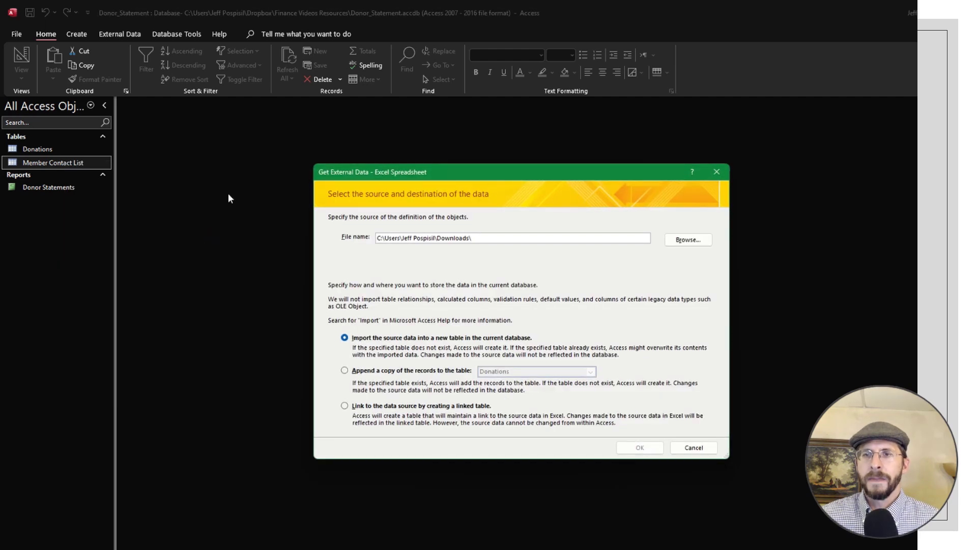
pyautogui.click(688, 239)
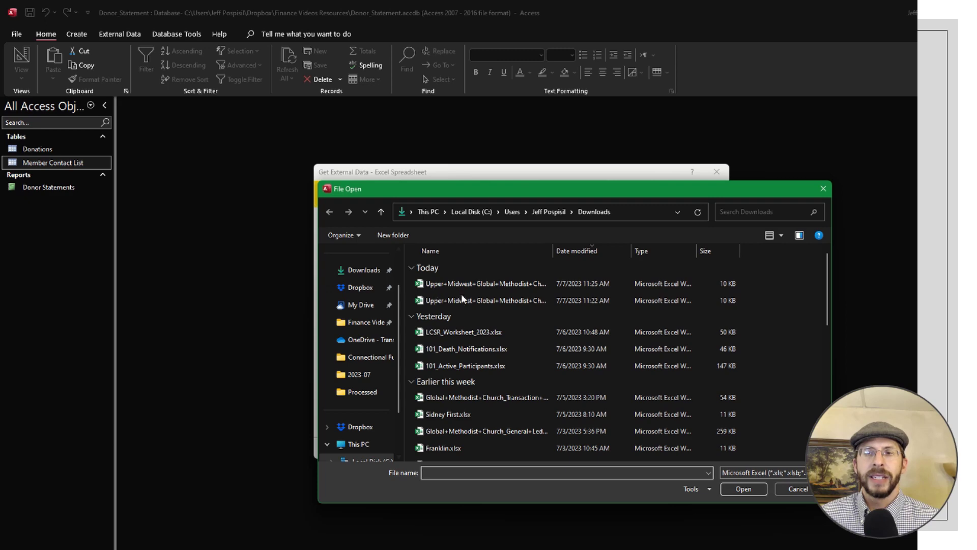
pyautogui.doubleClick(466, 284)
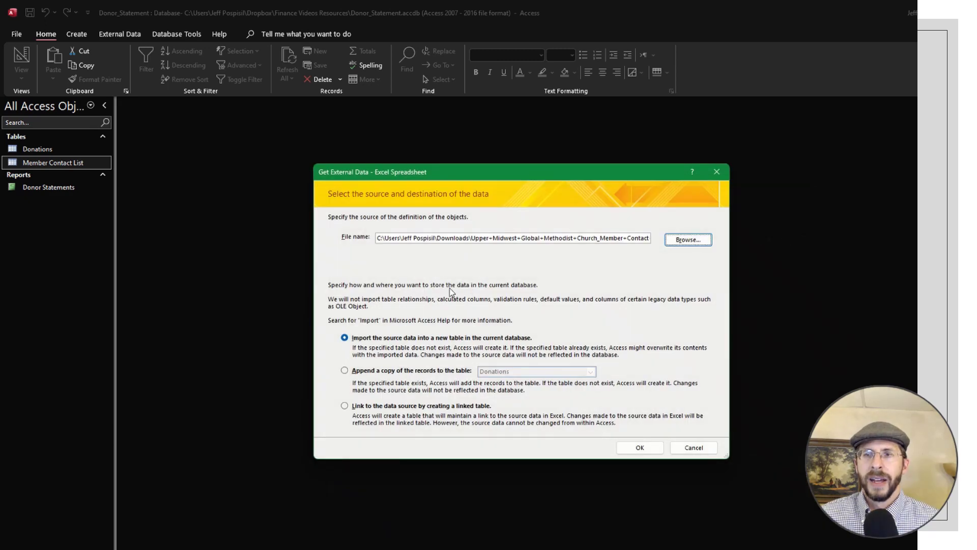
pyautogui.click(375, 371)
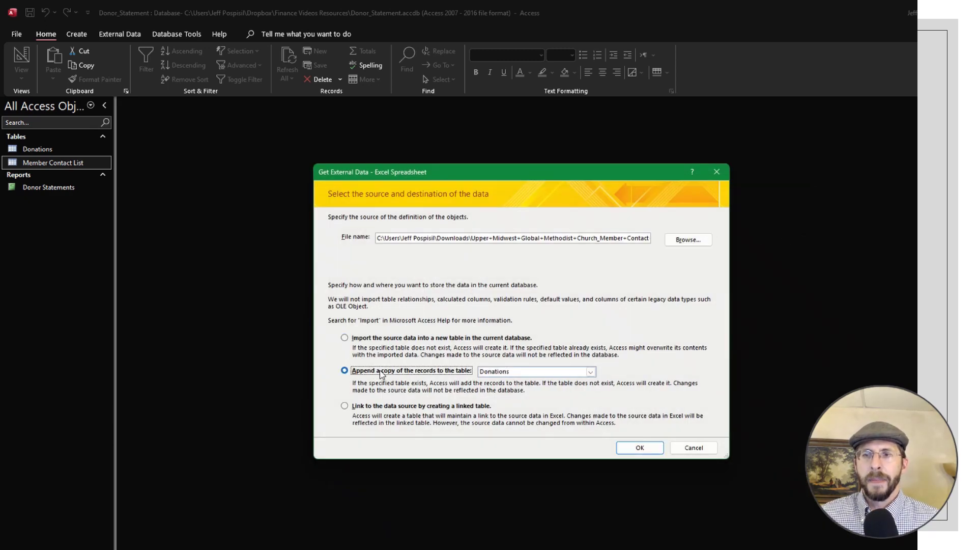
pyautogui.click(590, 372)
pyautogui.click(557, 388)
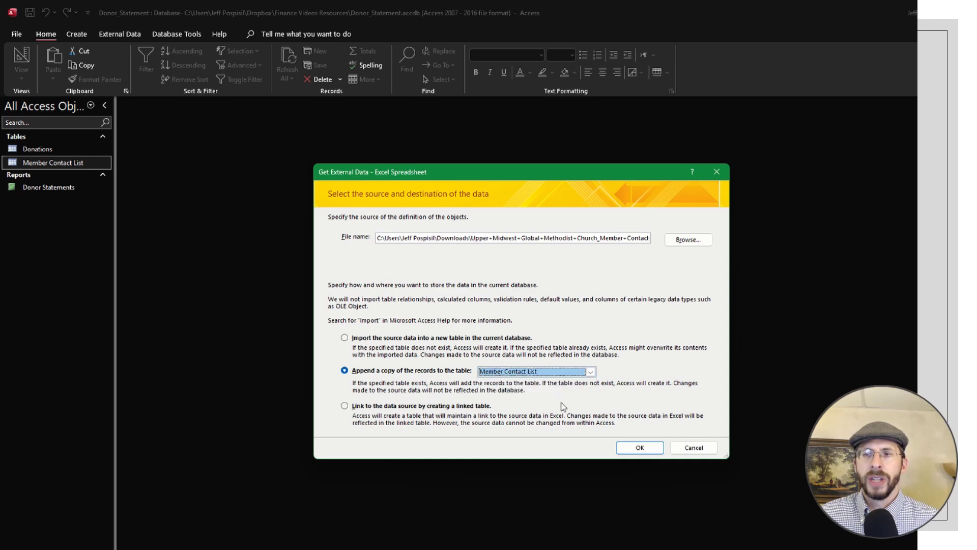
pyautogui.click(640, 448)
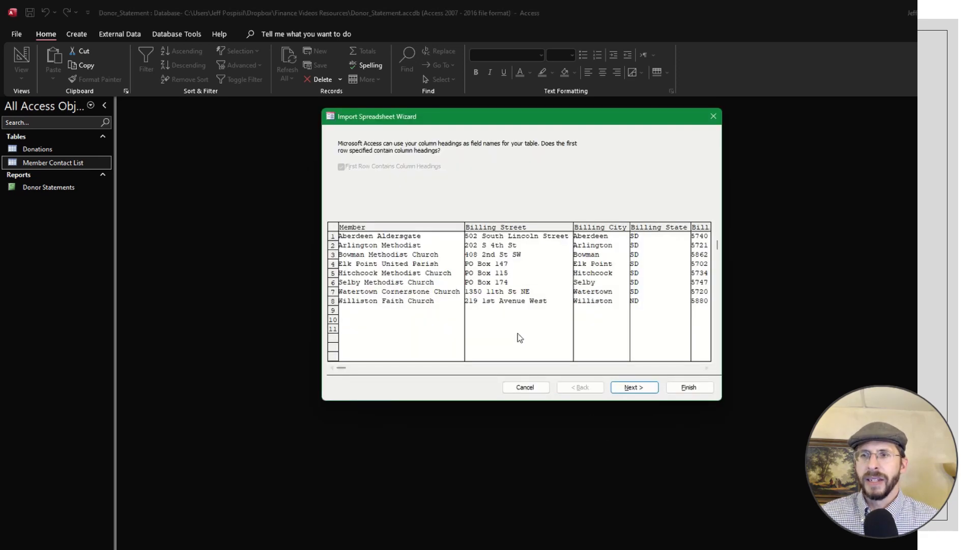
pyautogui.click(695, 387)
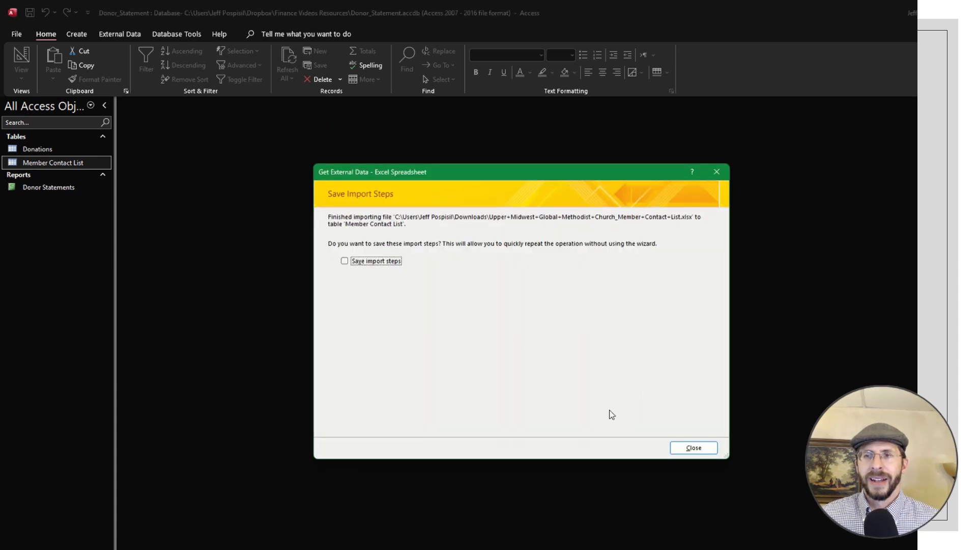
pyautogui.click(694, 447)
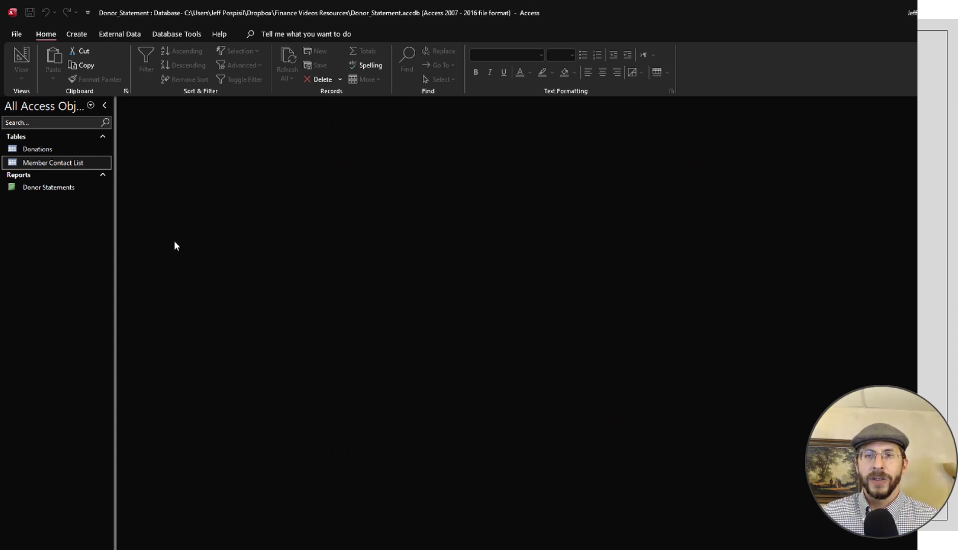
# - Open the Donor Statements report and switch it to Print Preview
pyautogui.click(62, 190)
pyautogui.doubleClick(62, 190)
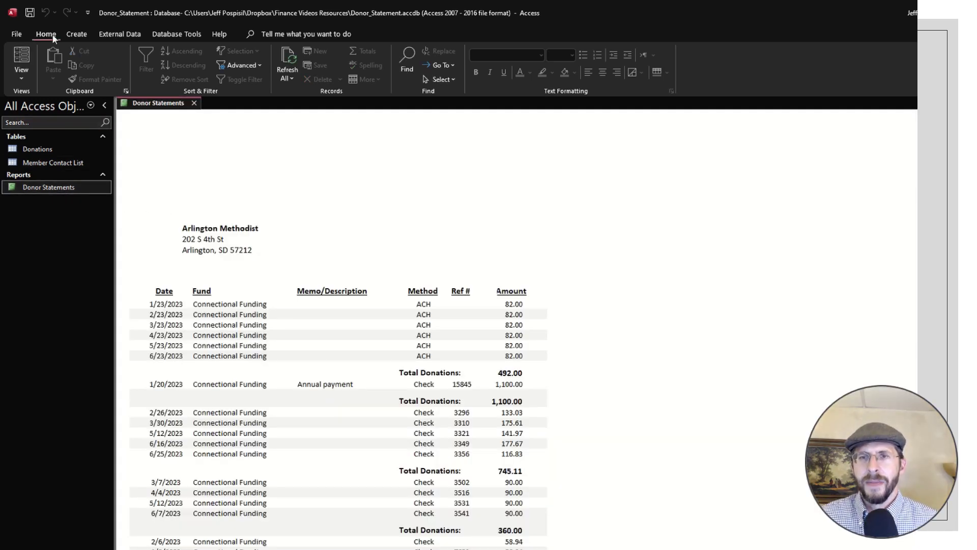
pyautogui.click(24, 77)
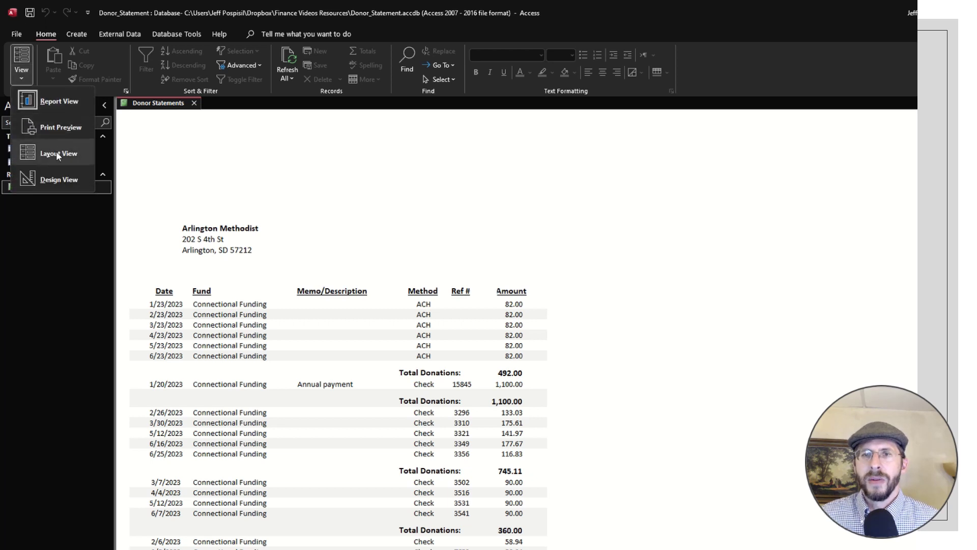
pyautogui.click(60, 128)
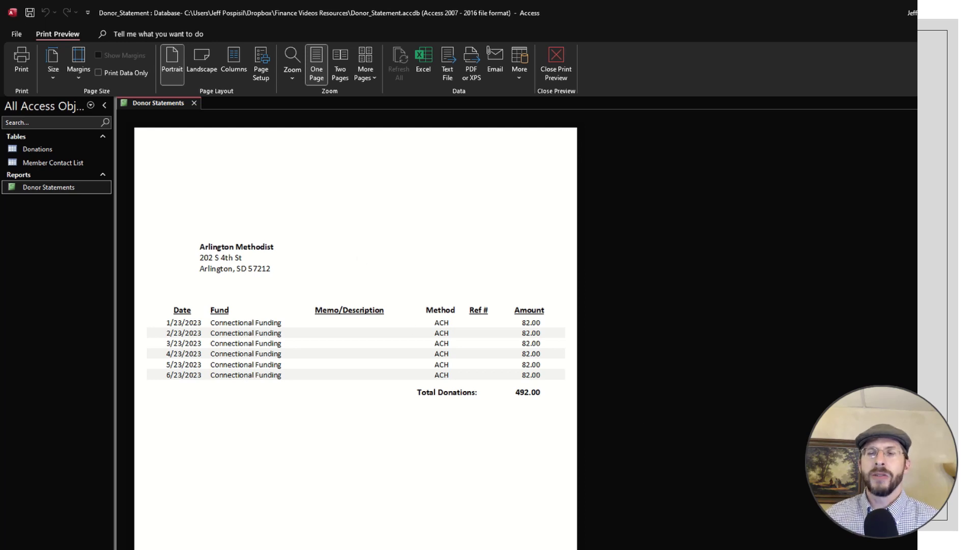
# - Review Arlington Methodist's statement and the next donor's page, then close Print Preview
pyautogui.scroll(2, 400, 336)
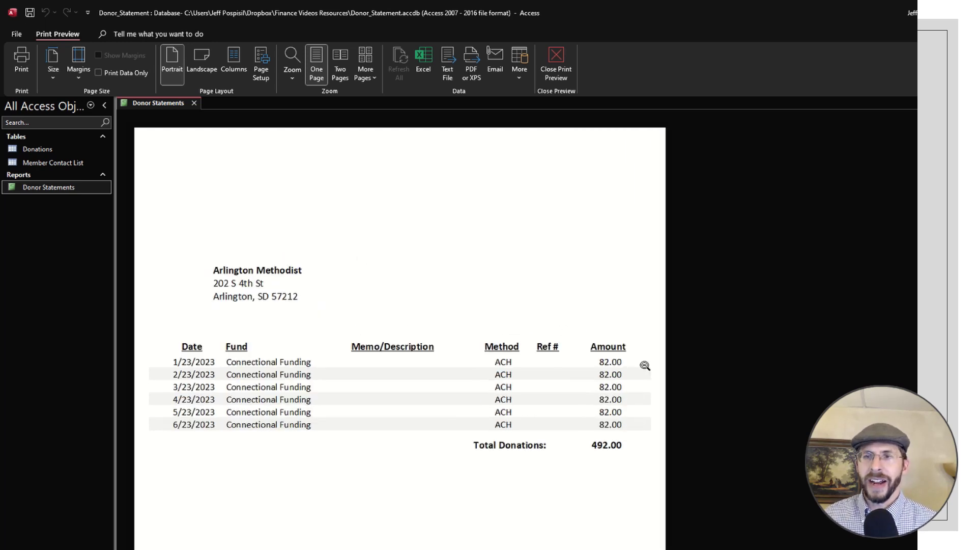
pyautogui.scroll(1, 712, 467)
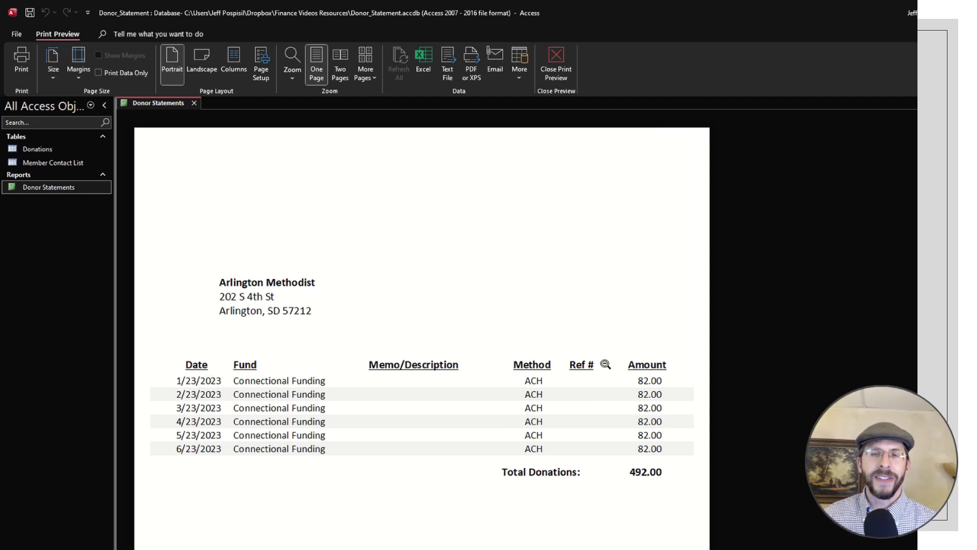
pyautogui.scroll(-5, 397, 334)
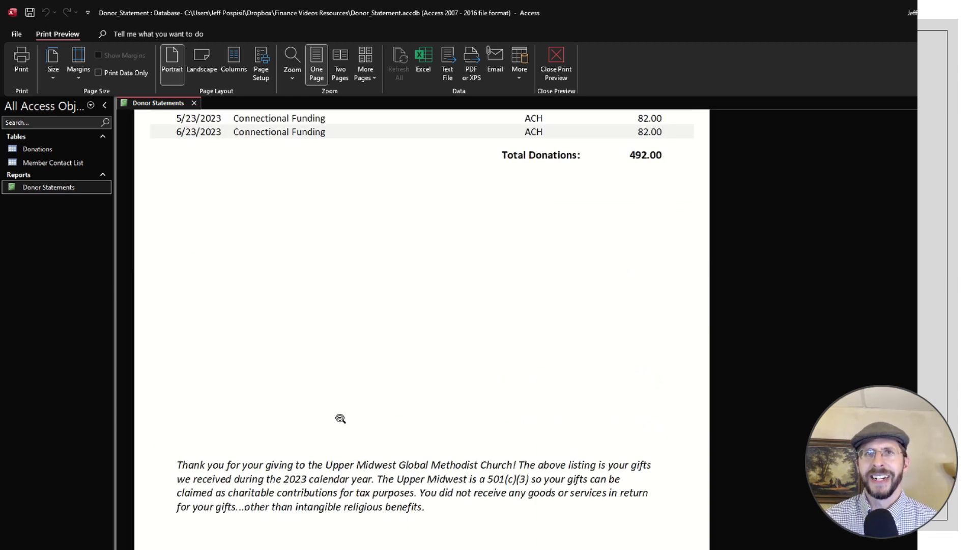
pyautogui.scroll(-1, 340, 379)
pyautogui.scroll(-3, 338, 376)
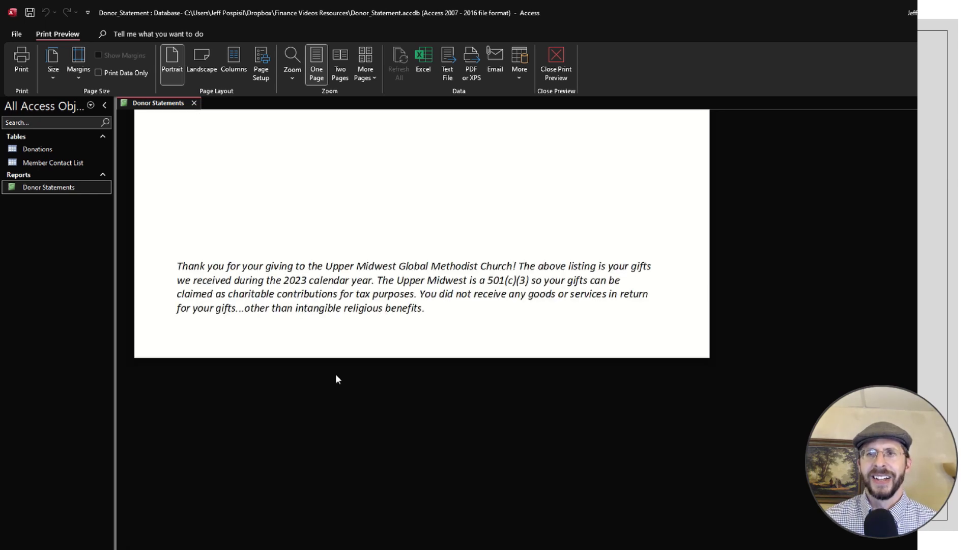
pyautogui.scroll(2, 301, 448)
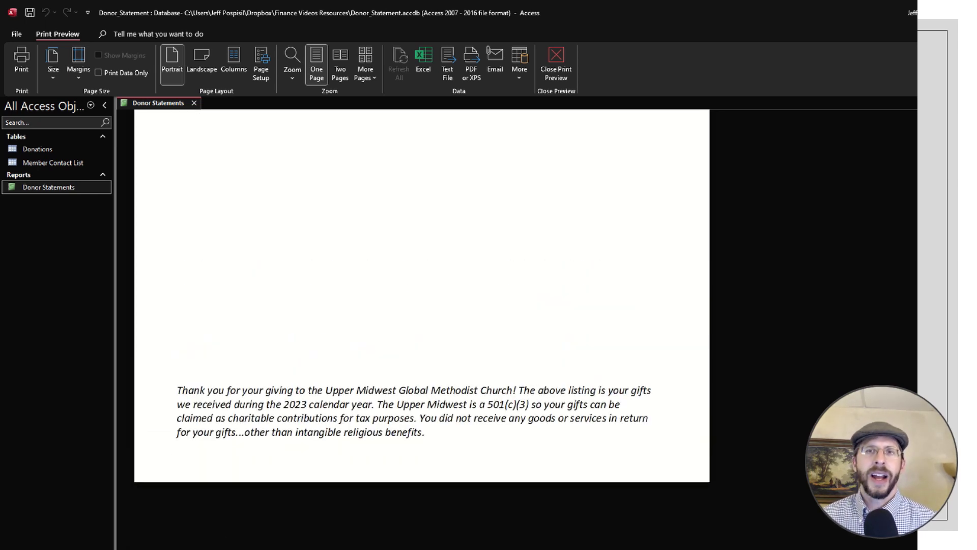
pyautogui.scroll(6, 292, 399)
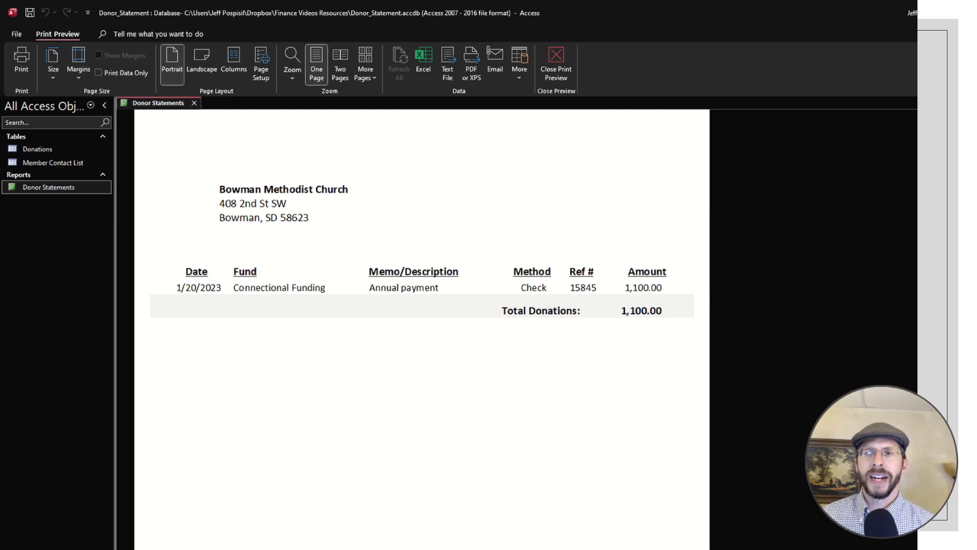
pyautogui.press('pagedown')
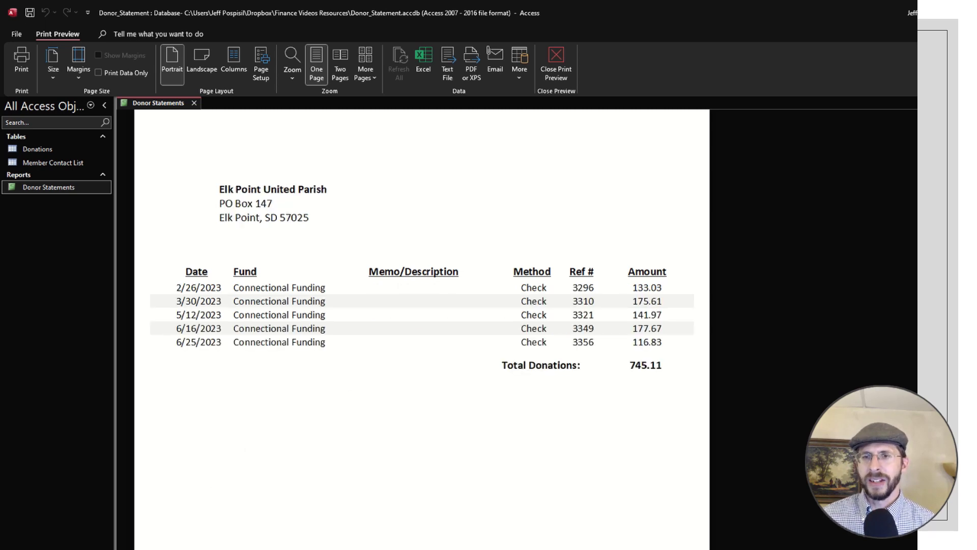
pyautogui.click(561, 57)
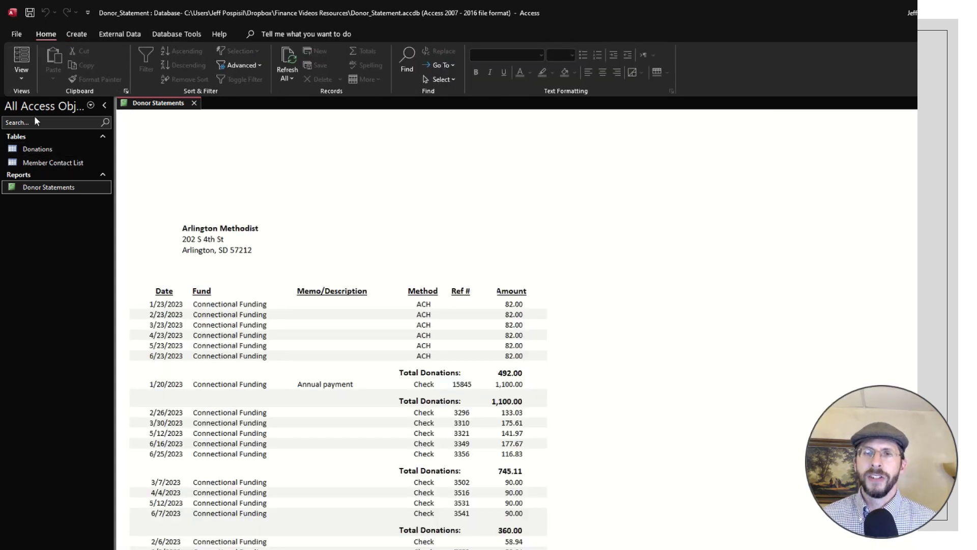
# - Switch the Donor Statements report to Design View and edit the footer thank-you text box
pyautogui.click(26, 77)
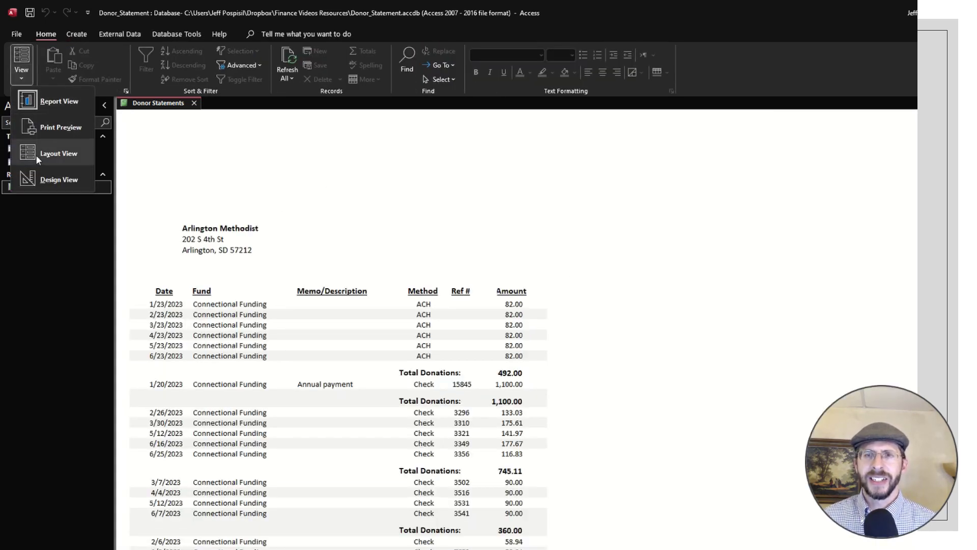
pyautogui.click(38, 185)
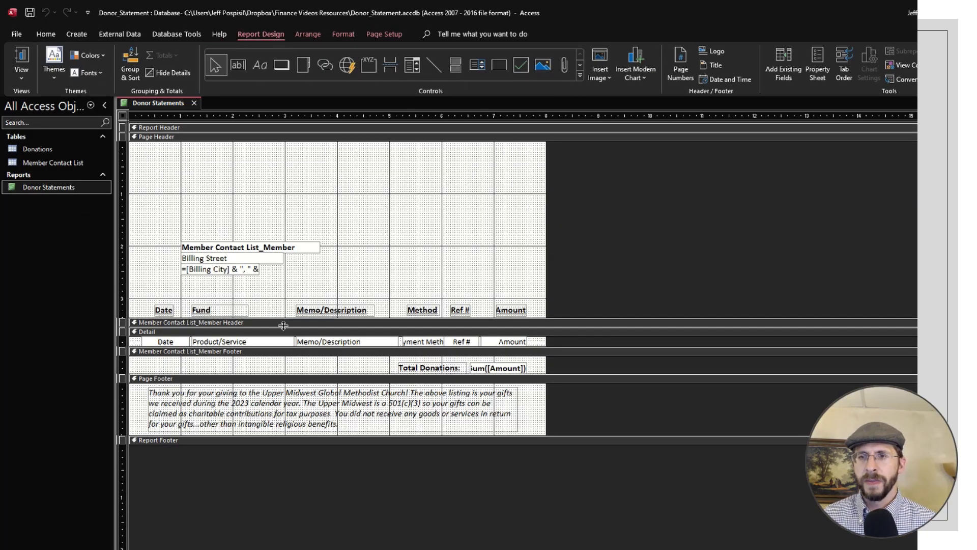
pyautogui.click(288, 410)
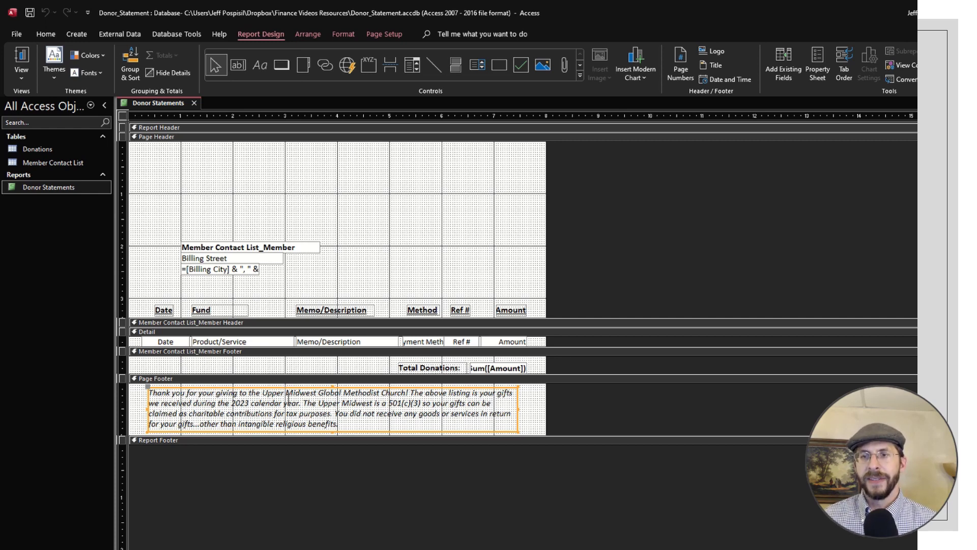
pyautogui.click(287, 395)
# - Replace the footer's church name with 'First', then undo twice to restore the original
pyautogui.doubleClick(286, 402)
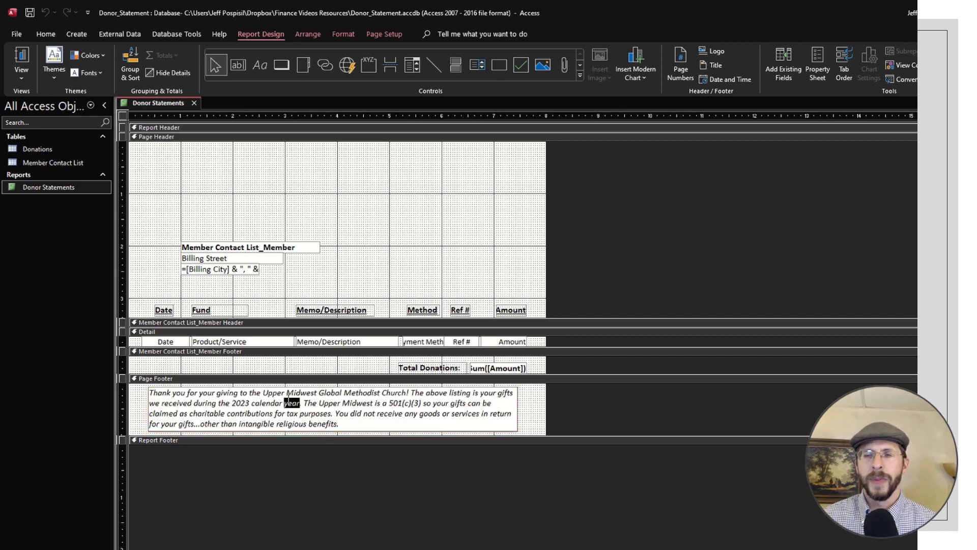
pyautogui.click(353, 426)
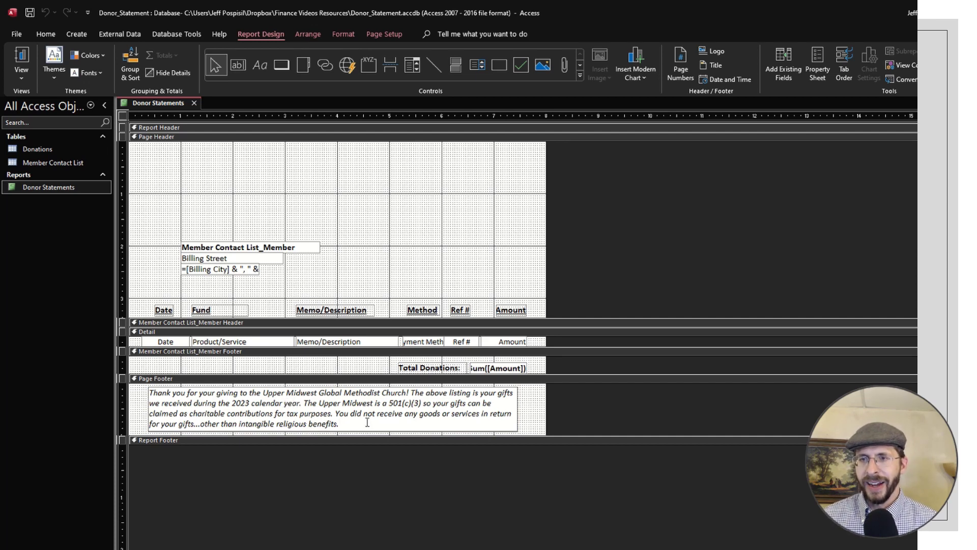
pyautogui.moveTo(263, 395)
pyautogui.mouseDown()
pyautogui.moveTo(301, 402)
pyautogui.moveTo(273, 396)
pyautogui.mouseUp()
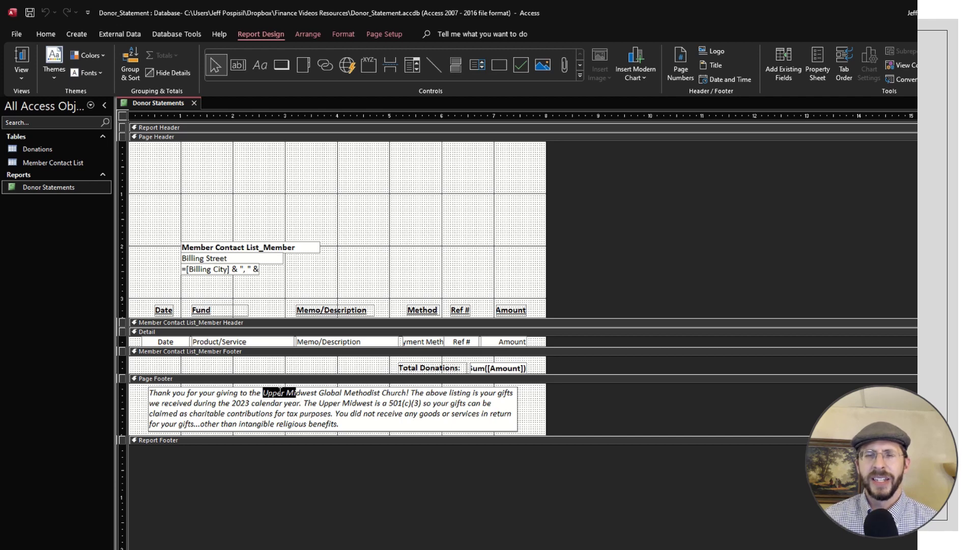
pyautogui.click(306, 393)
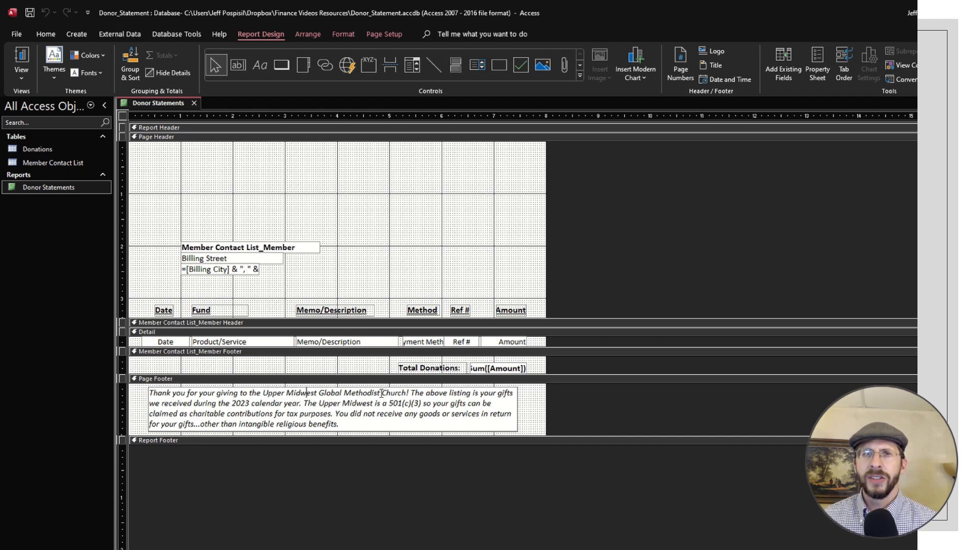
pyautogui.moveTo(381, 392); pyautogui.dragTo(251, 390)
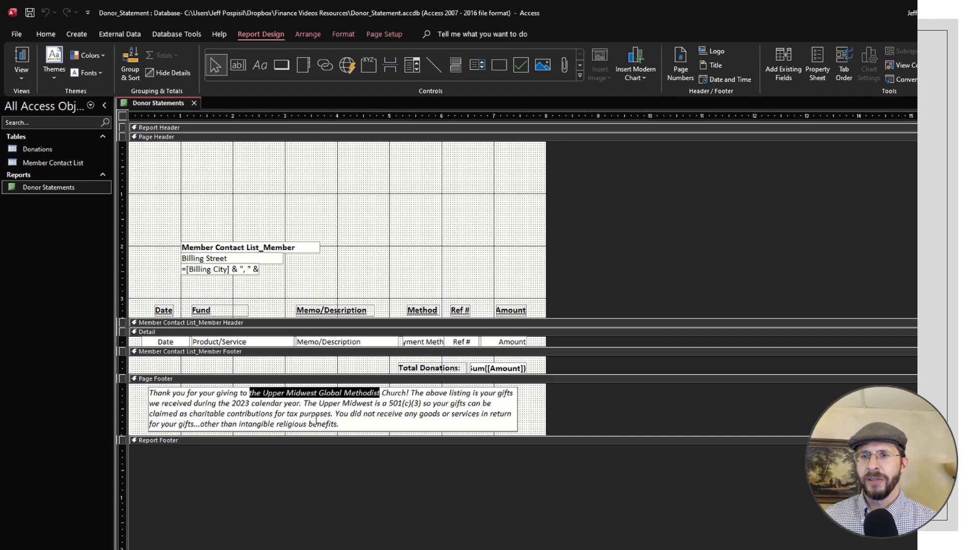
pyautogui.write('First')
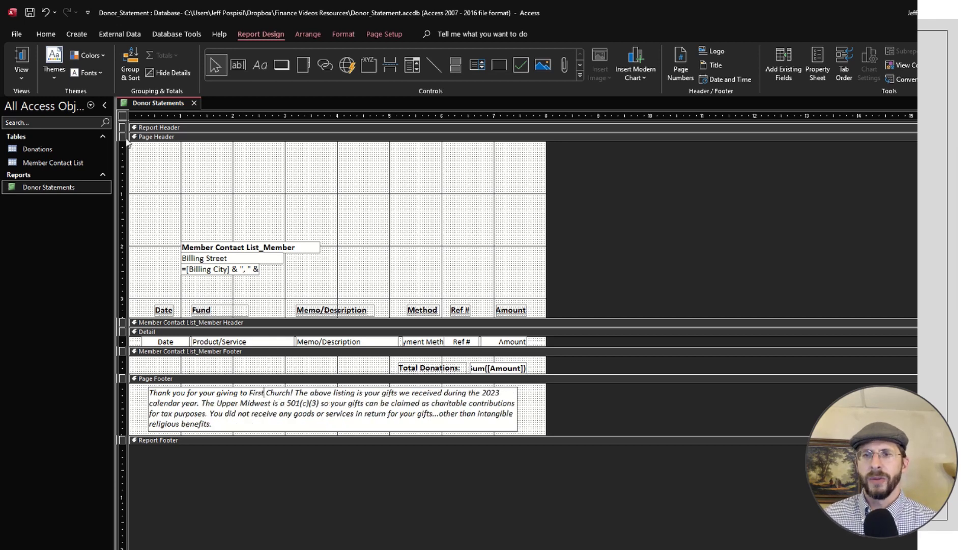
pyautogui.click(45, 12)
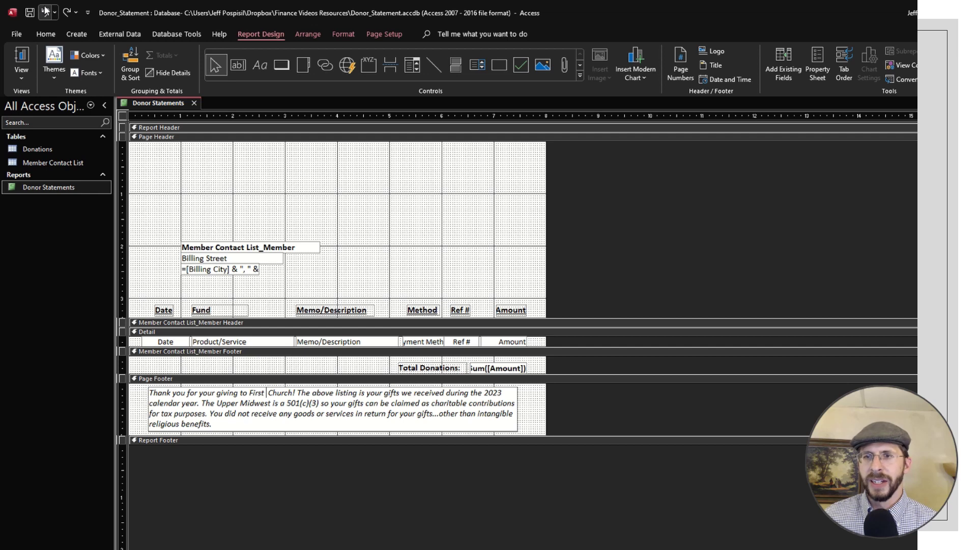
pyautogui.click(45, 11)
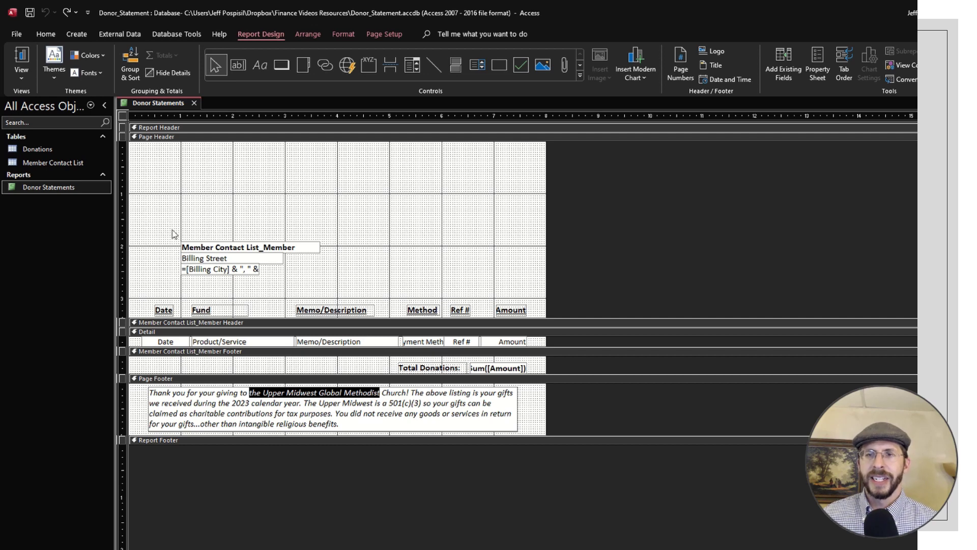
# - Move the three header address fields, undo the move, then close Donor Statements without saving
pyautogui.moveTo(164, 227)
pyautogui.mouseDown()
pyautogui.moveTo(183, 255)
pyautogui.moveTo(344, 299)
pyautogui.mouseUp()
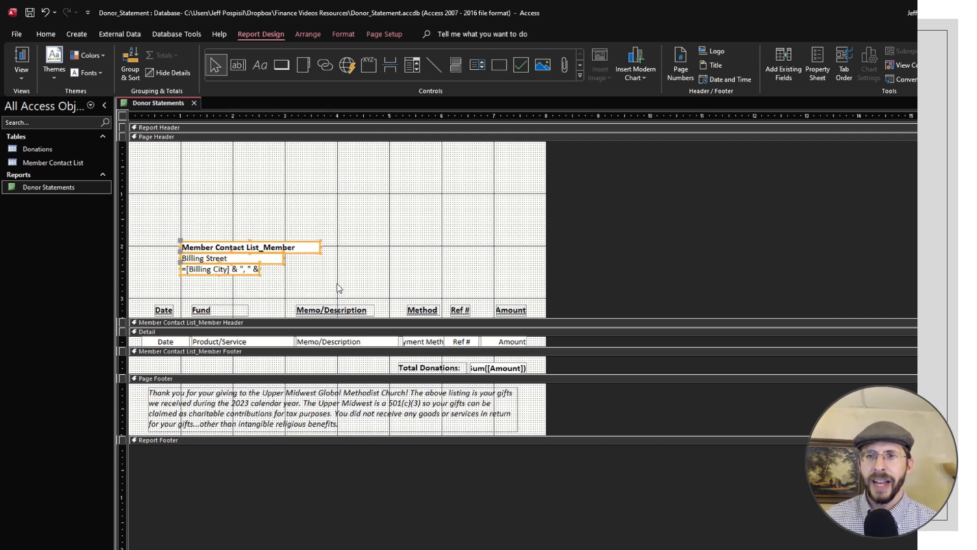
pyautogui.click(247, 272)
pyautogui.moveTo(247, 275); pyautogui.dragTo(293, 275)
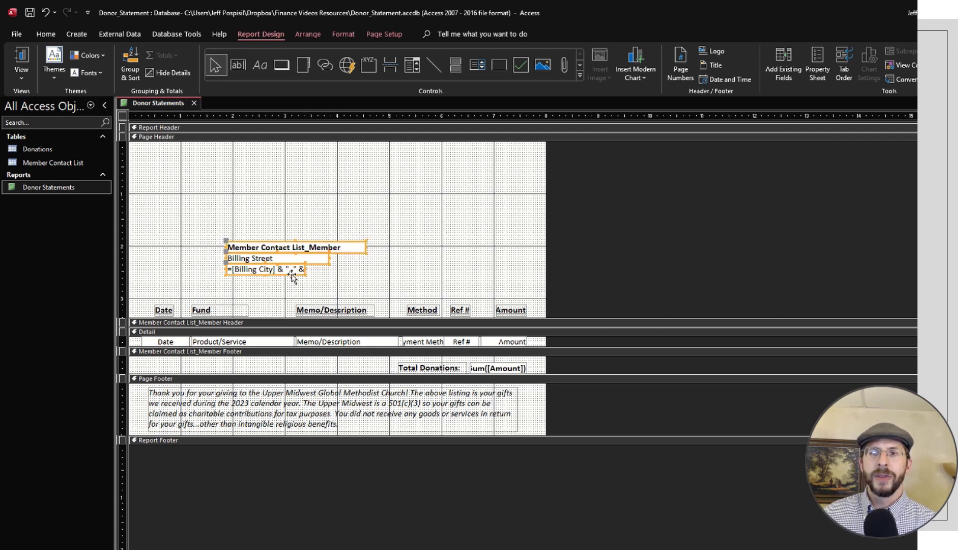
pyautogui.click(47, 13)
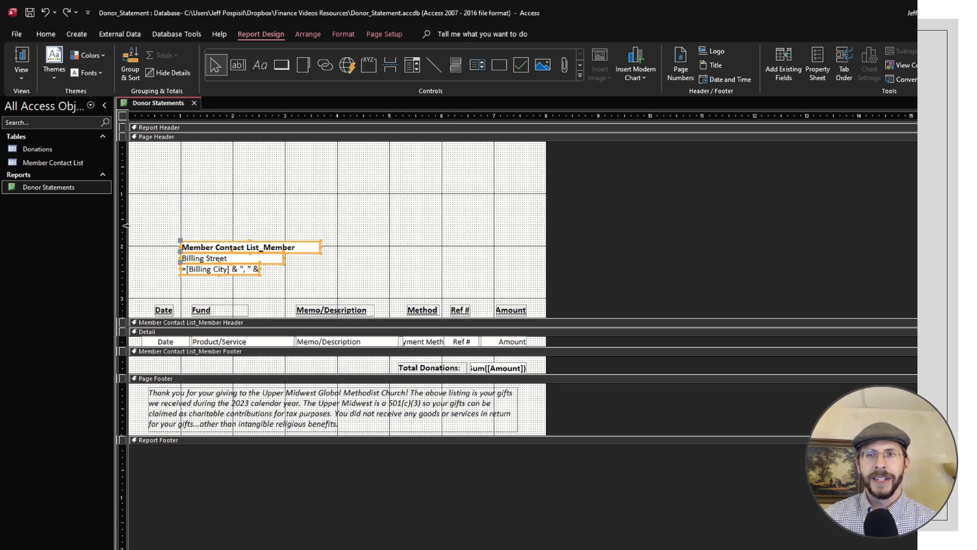
pyautogui.click(156, 174)
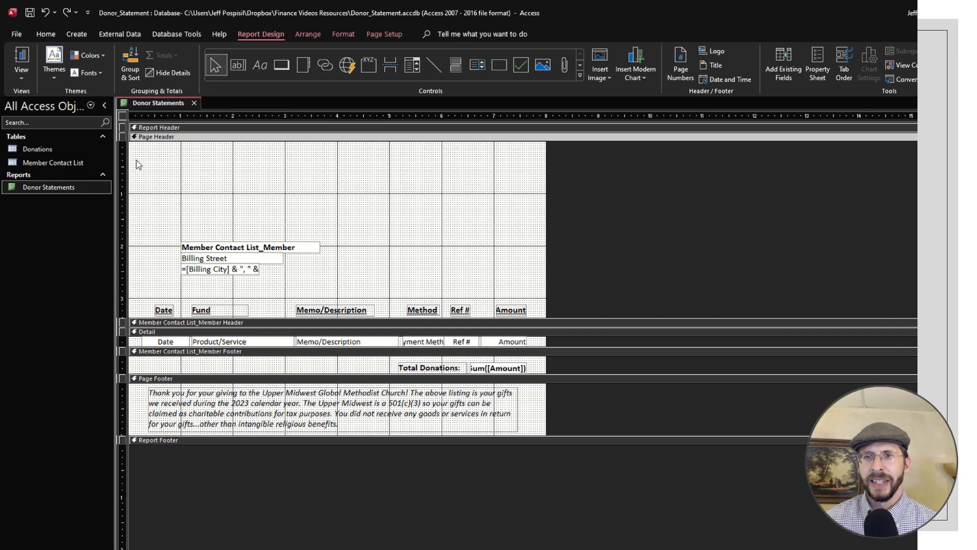
pyautogui.click(195, 104)
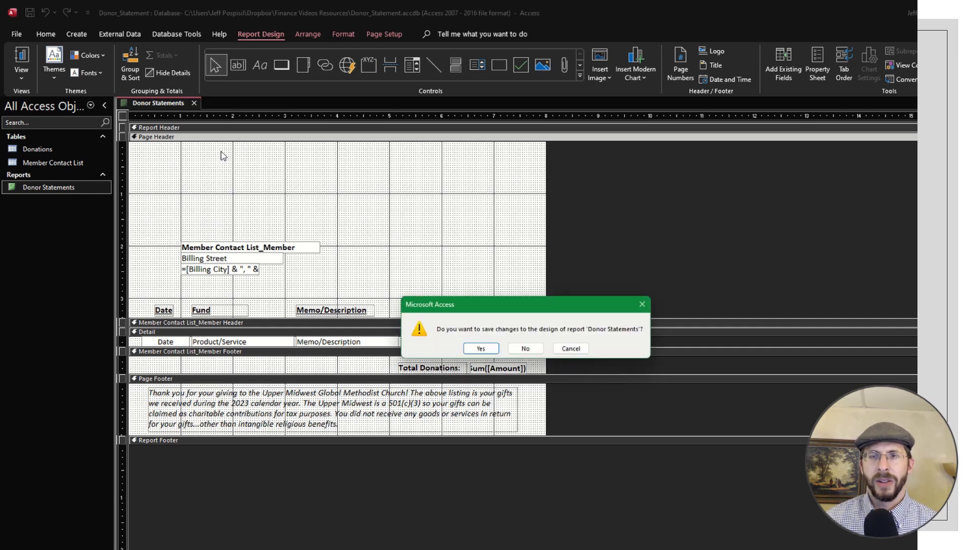
pyautogui.click(525, 350)
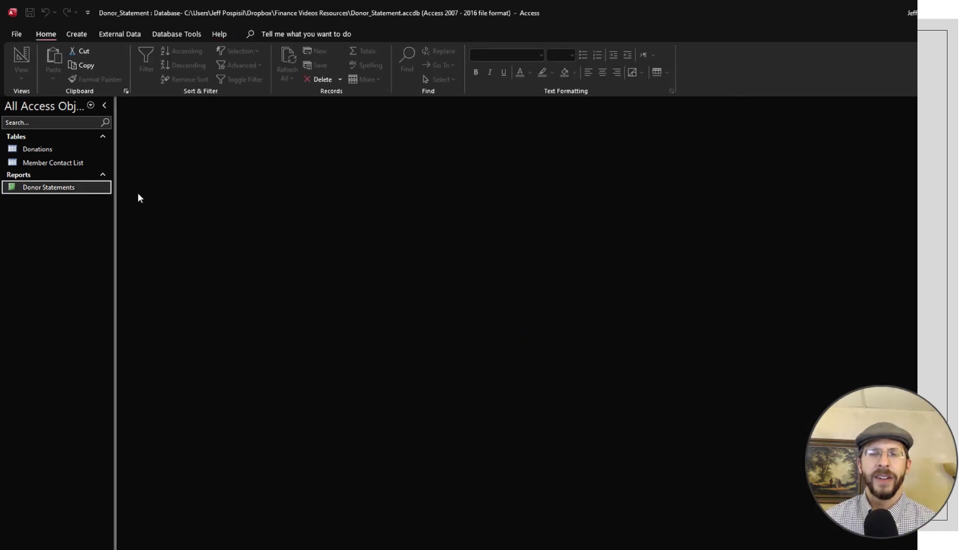
# - Delete all 24 records from the Donations table
pyautogui.doubleClick(40, 148)
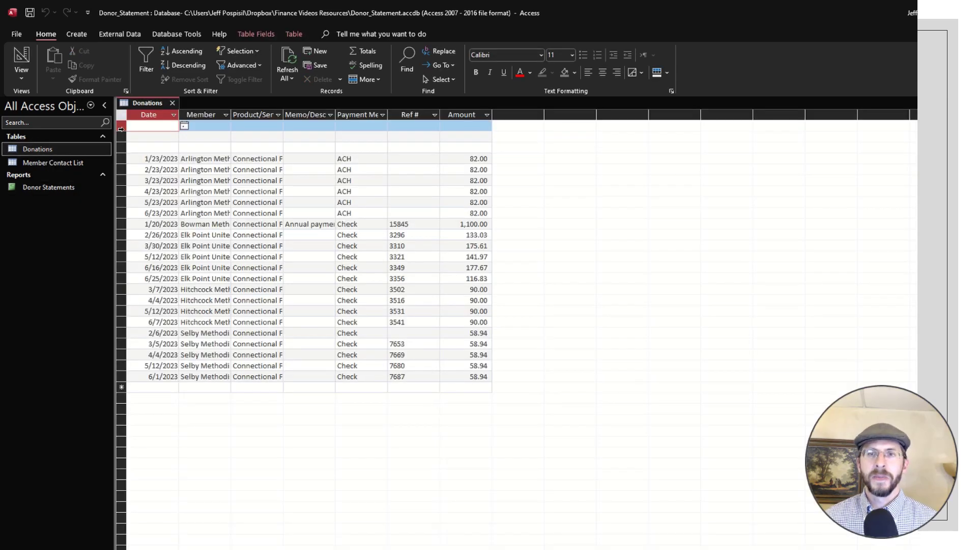
pyautogui.click(122, 116)
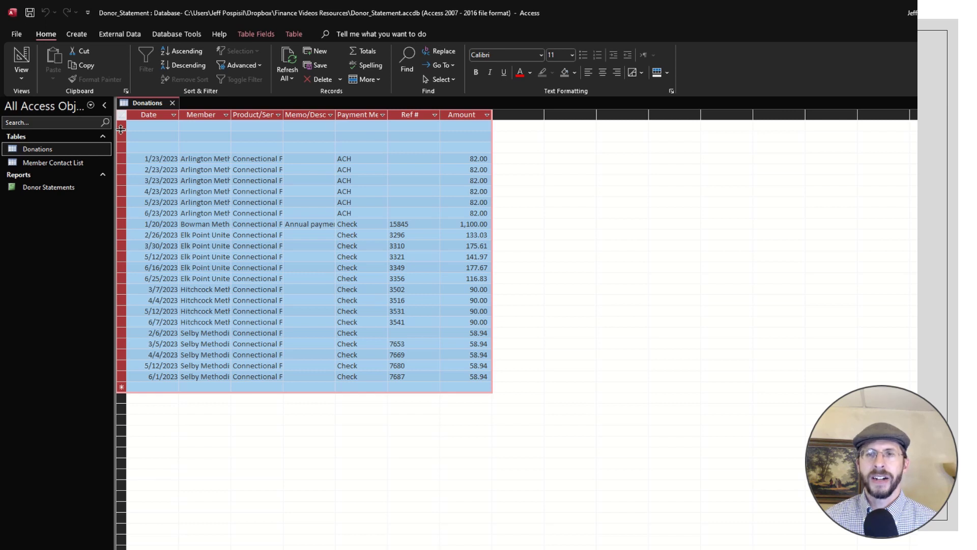
pyautogui.click(340, 79)
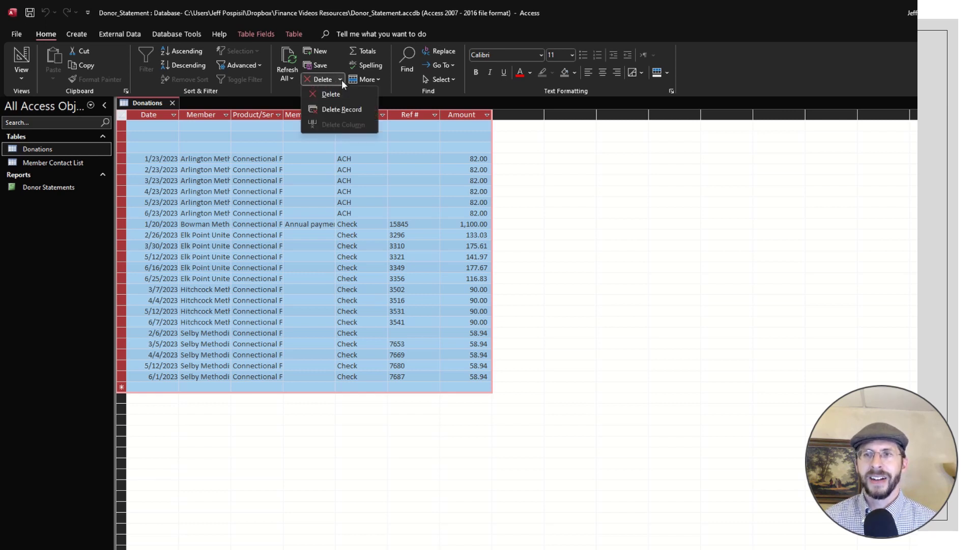
pyautogui.click(344, 109)
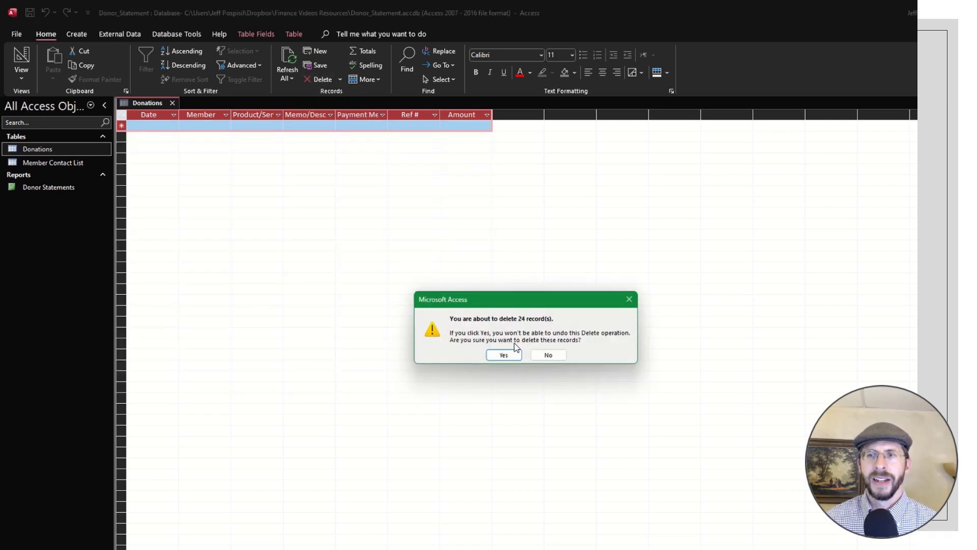
pyautogui.click(506, 355)
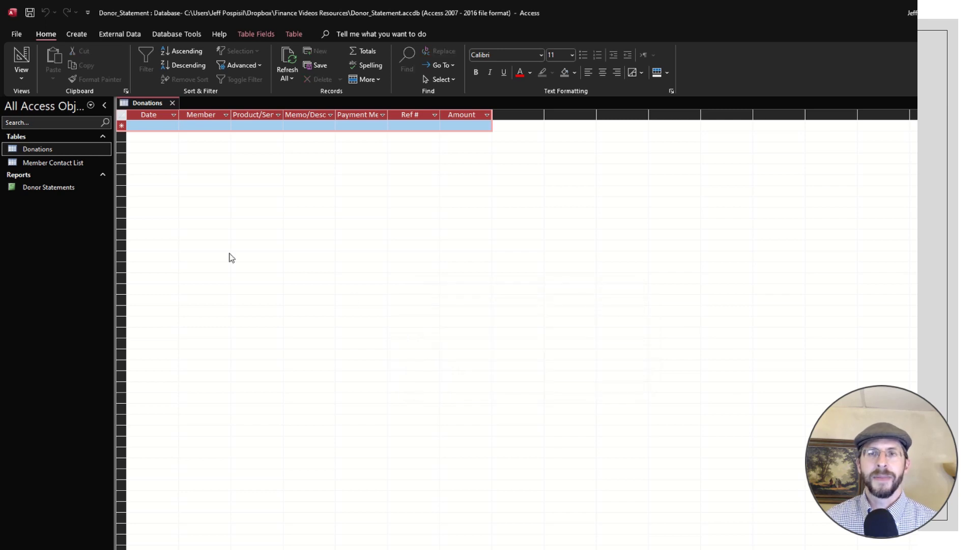
# - Delete all 11 records from the Member Contact List table, then close both tables
pyautogui.click(79, 164)
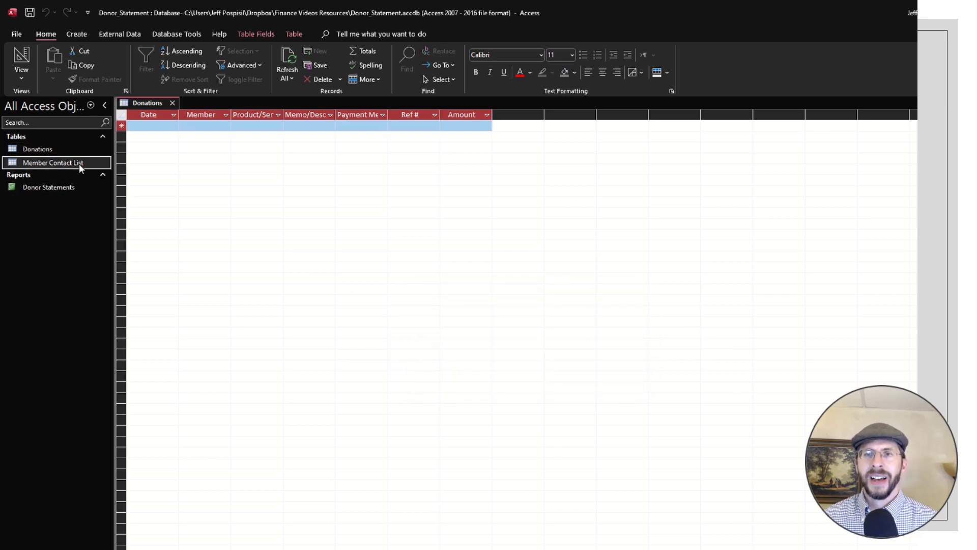
pyautogui.doubleClick(79, 163)
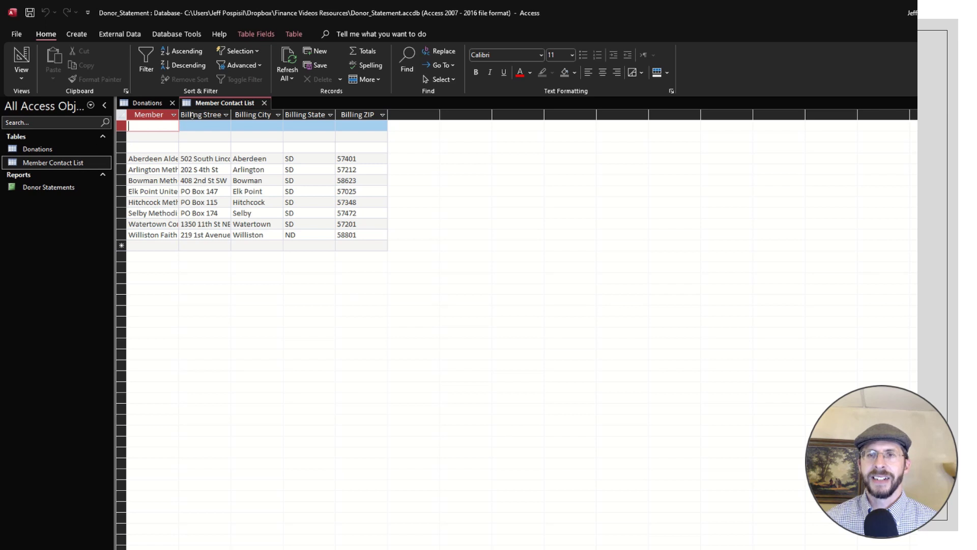
pyautogui.click(121, 114)
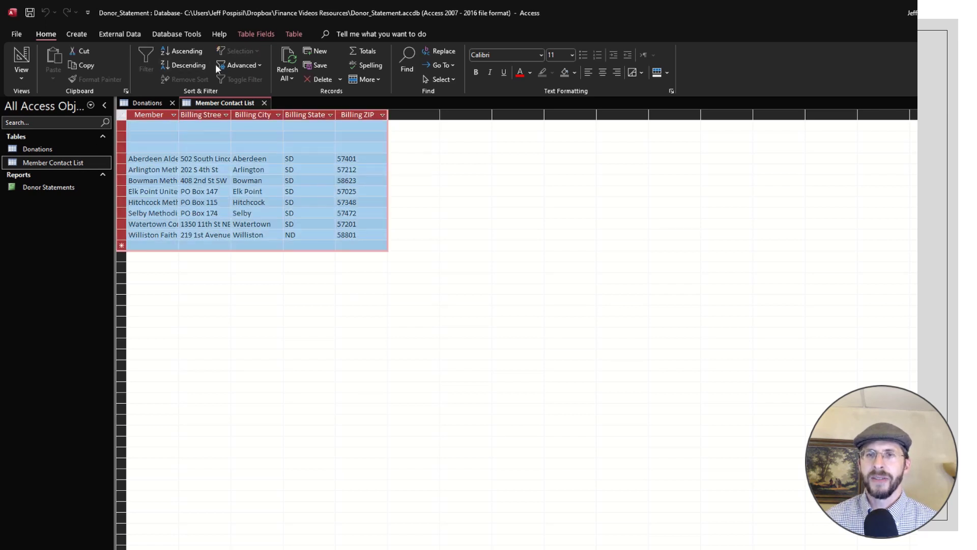
pyautogui.click(322, 80)
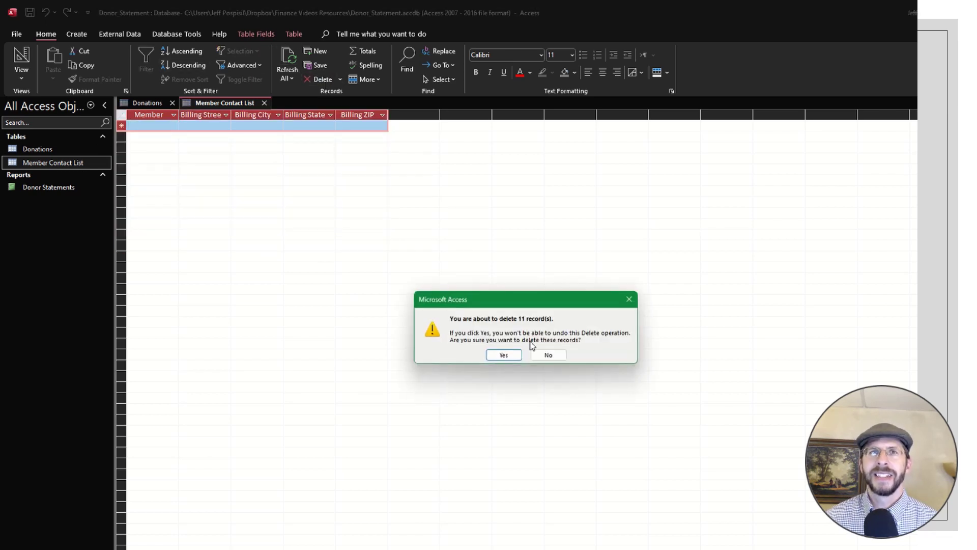
pyautogui.click(504, 355)
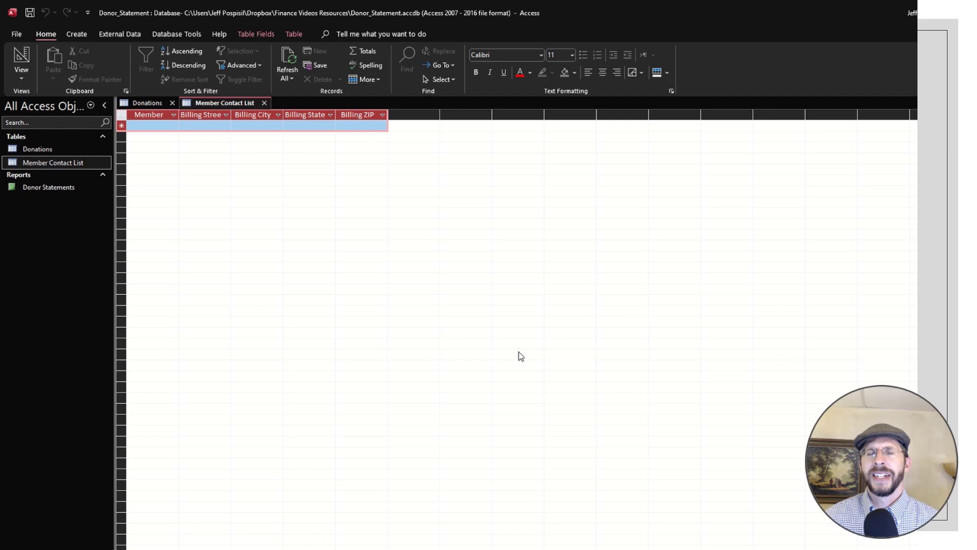
pyautogui.click(265, 103)
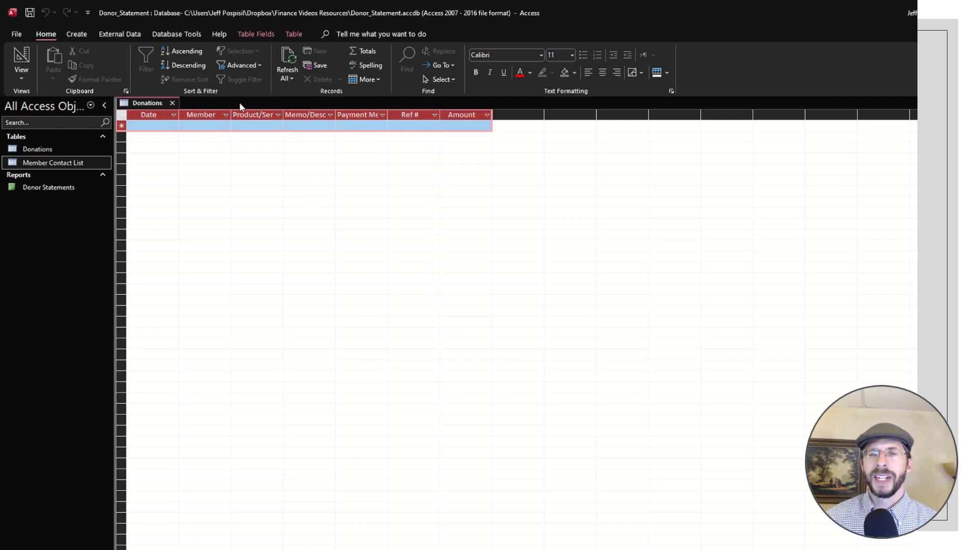
pyautogui.click(172, 104)
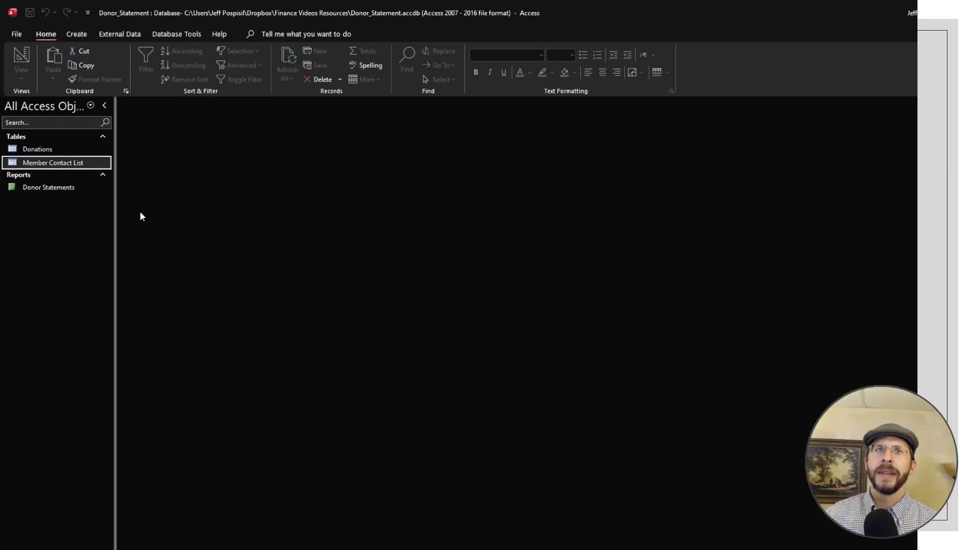